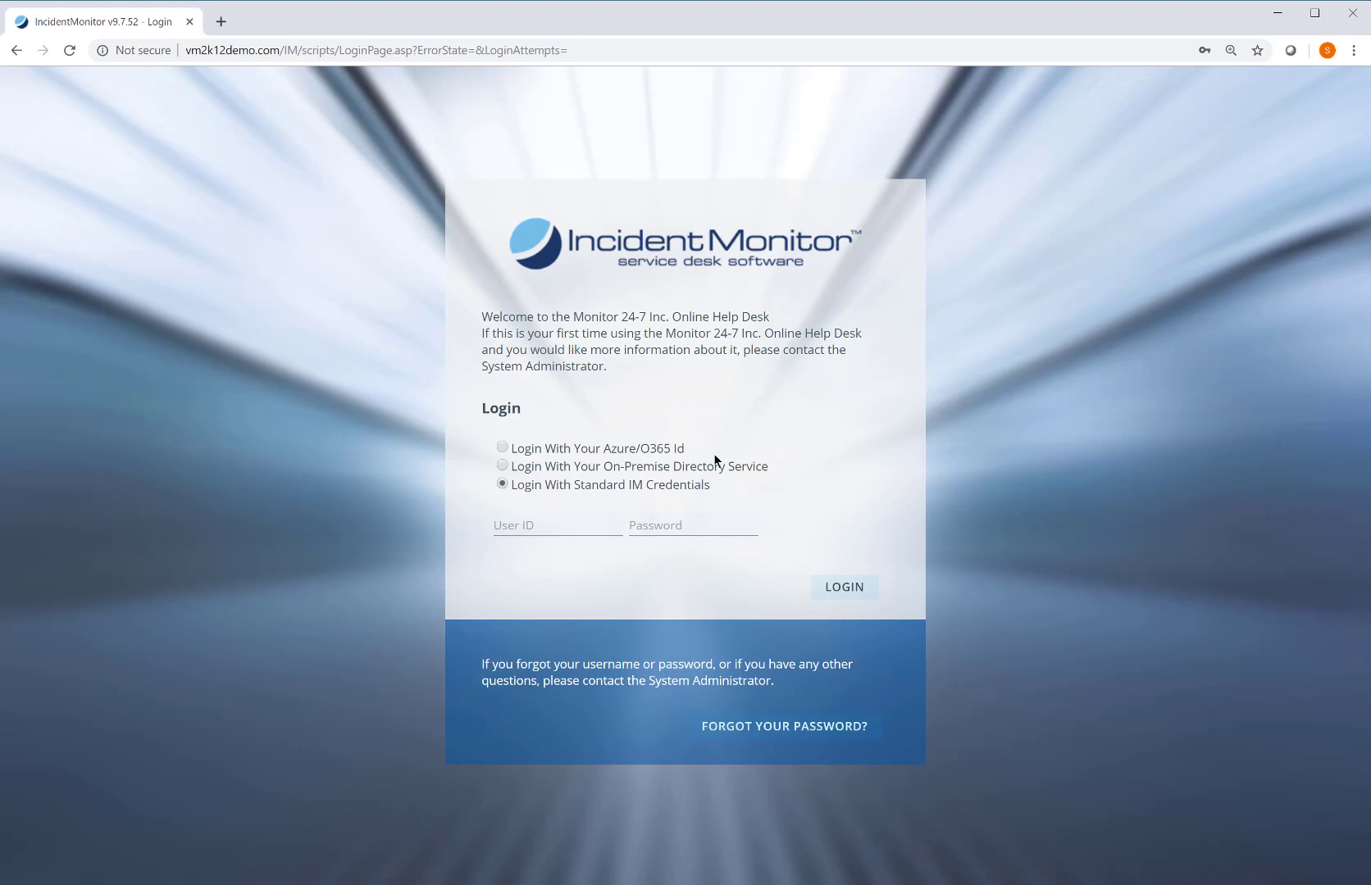
click(221, 22)
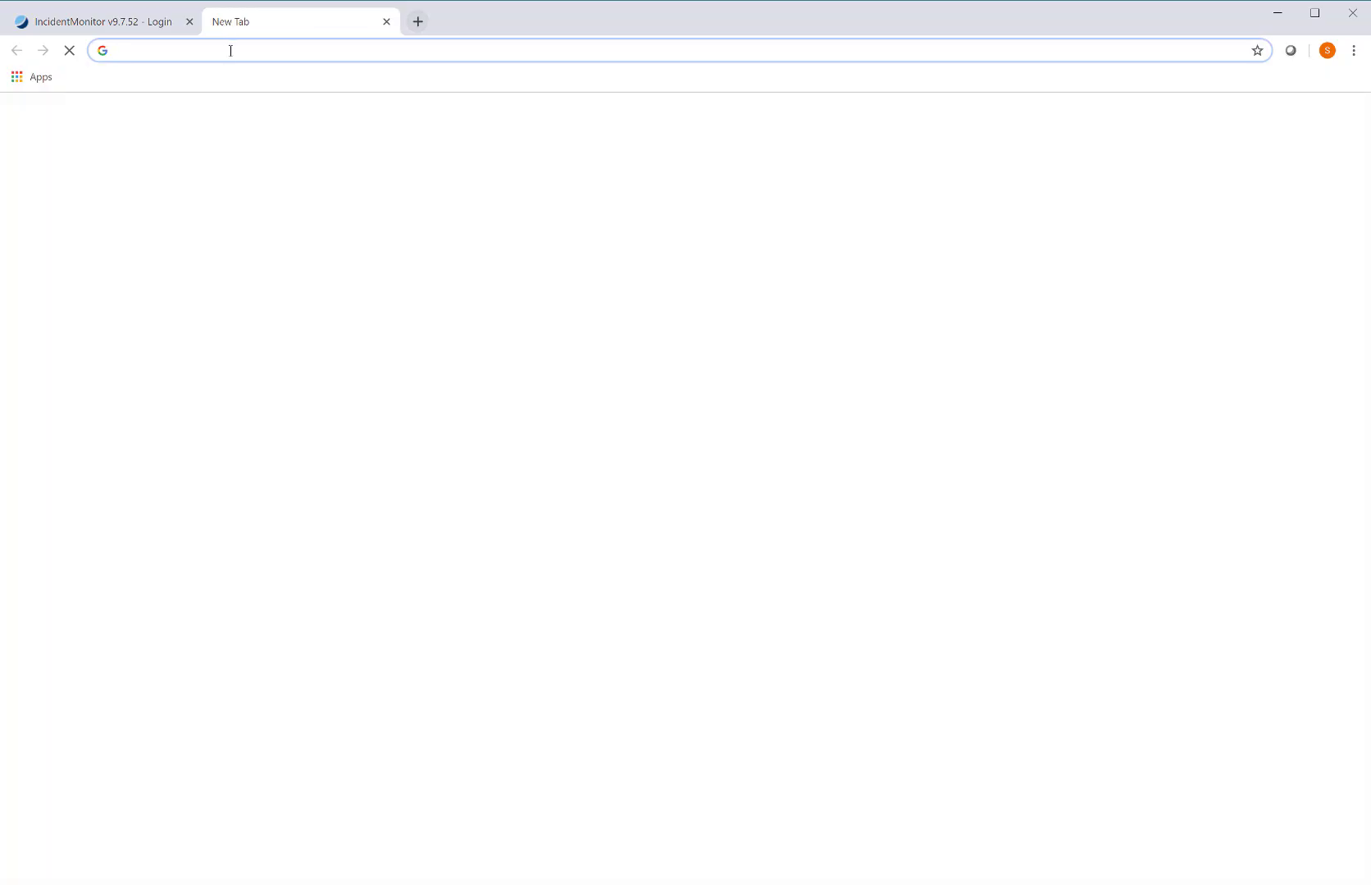
text(www.office)
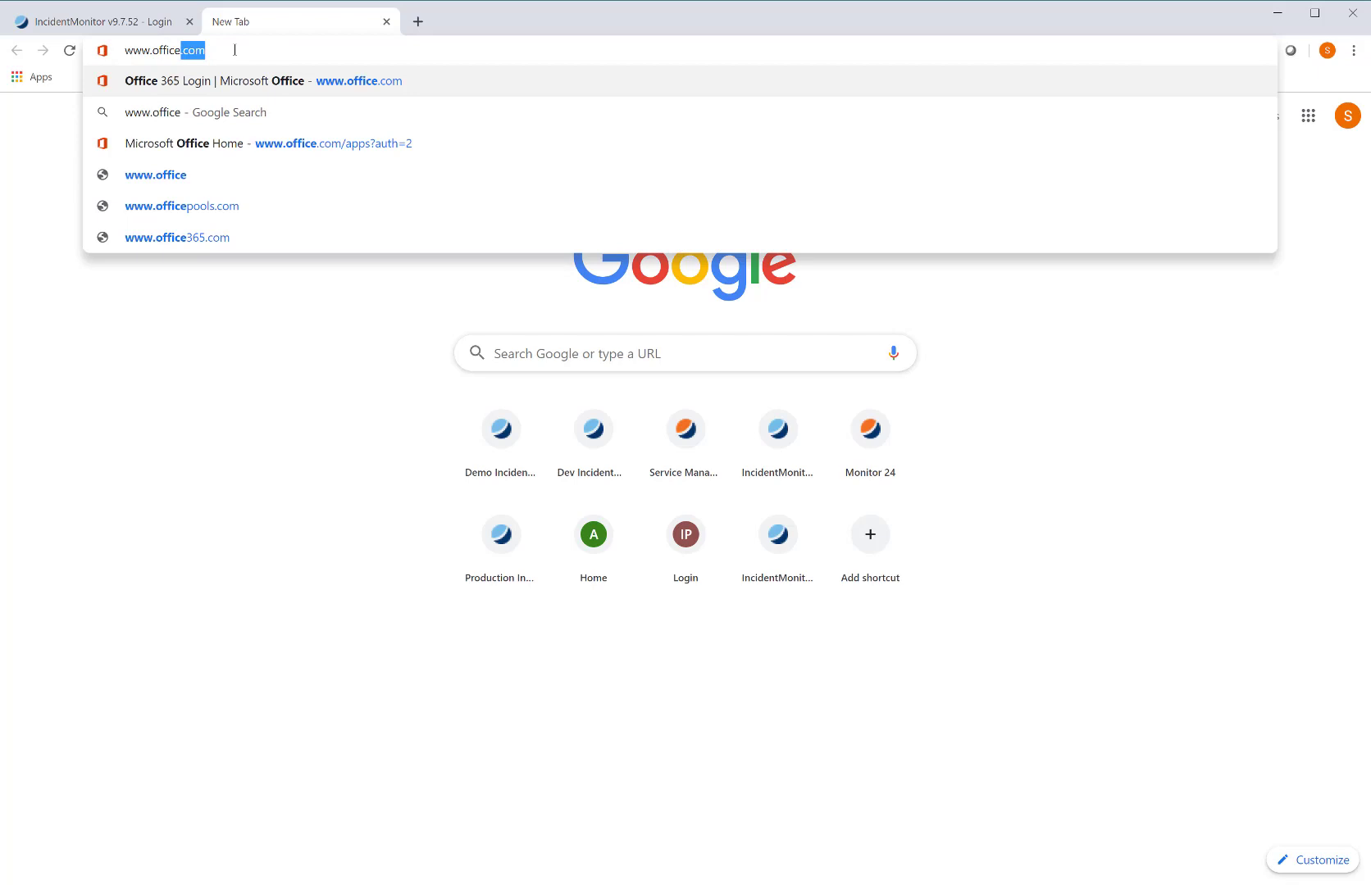
key(Return)
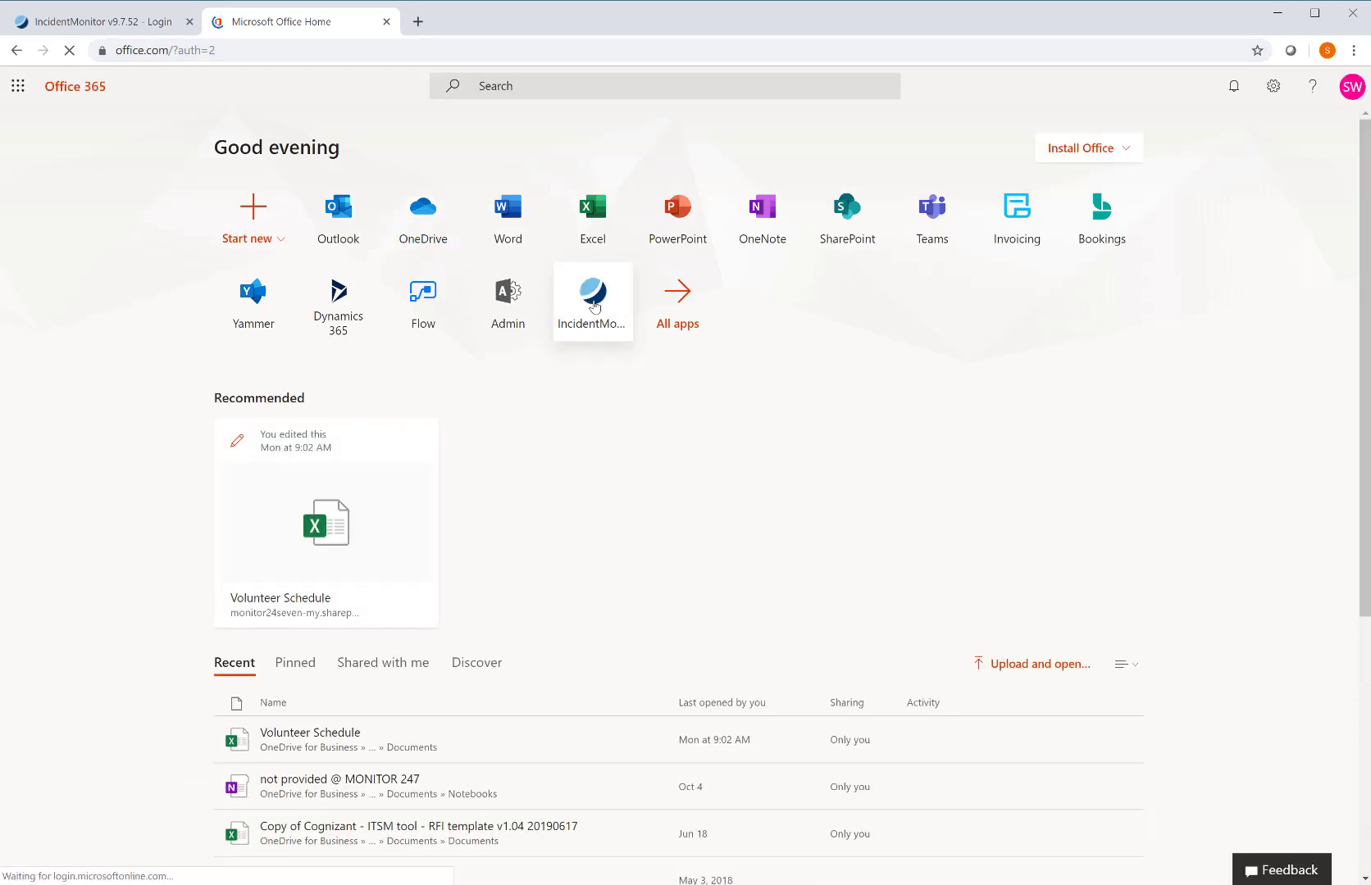
click(595, 305)
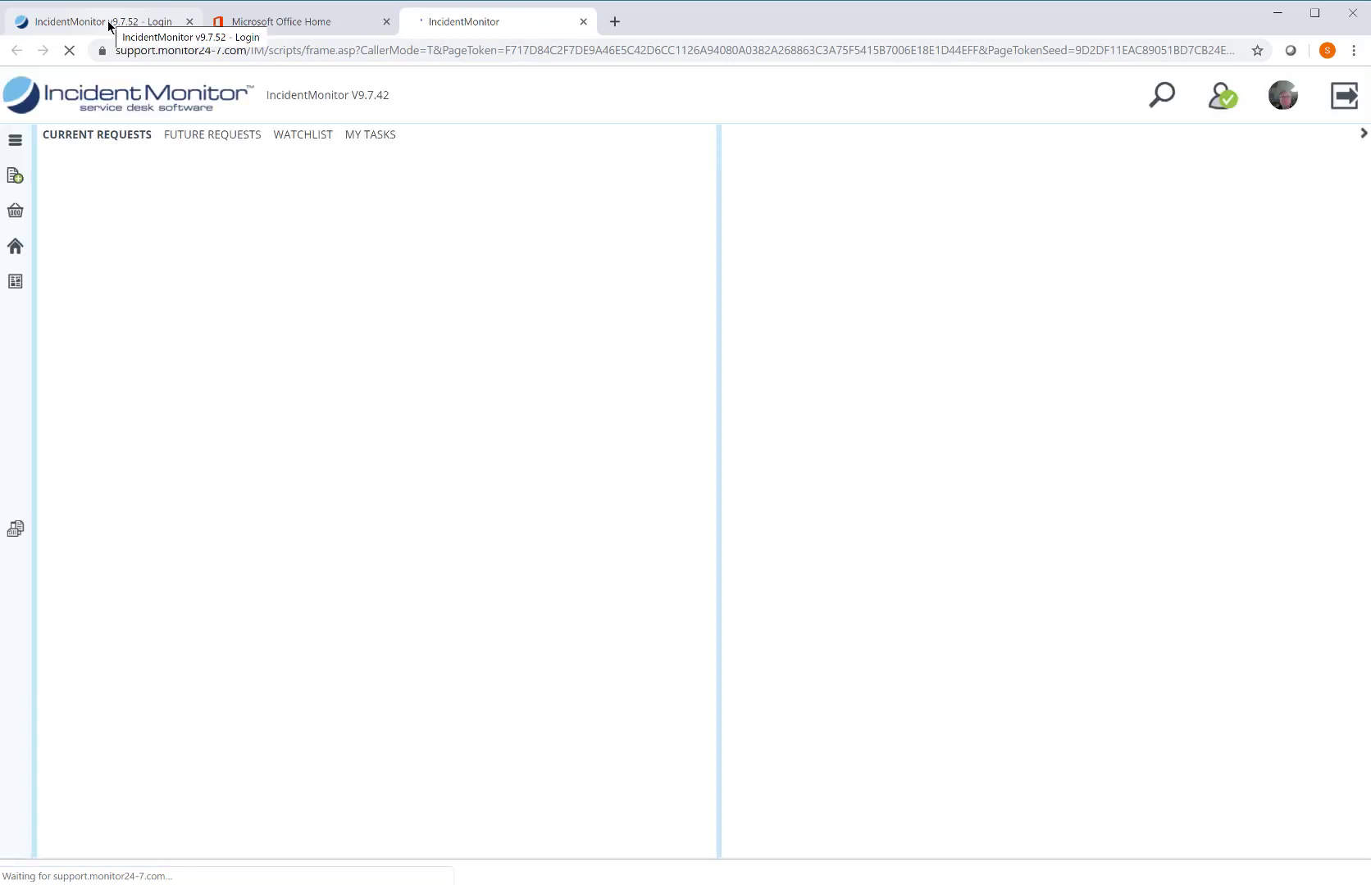
- Return to the IncidentMonitor v9.7.52 login page and sign in with the first saved user ID and password
click(109, 26)
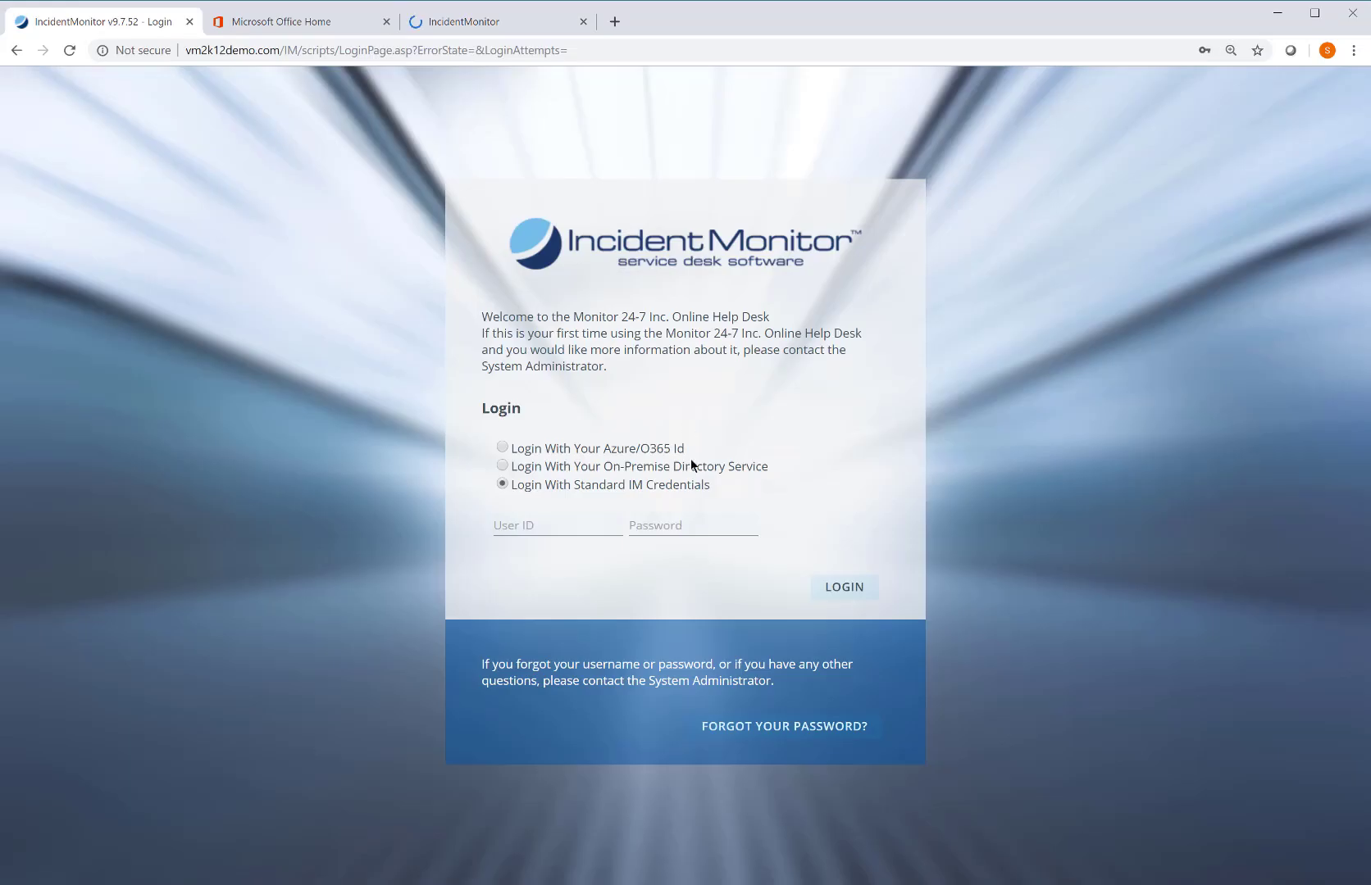
click(547, 521)
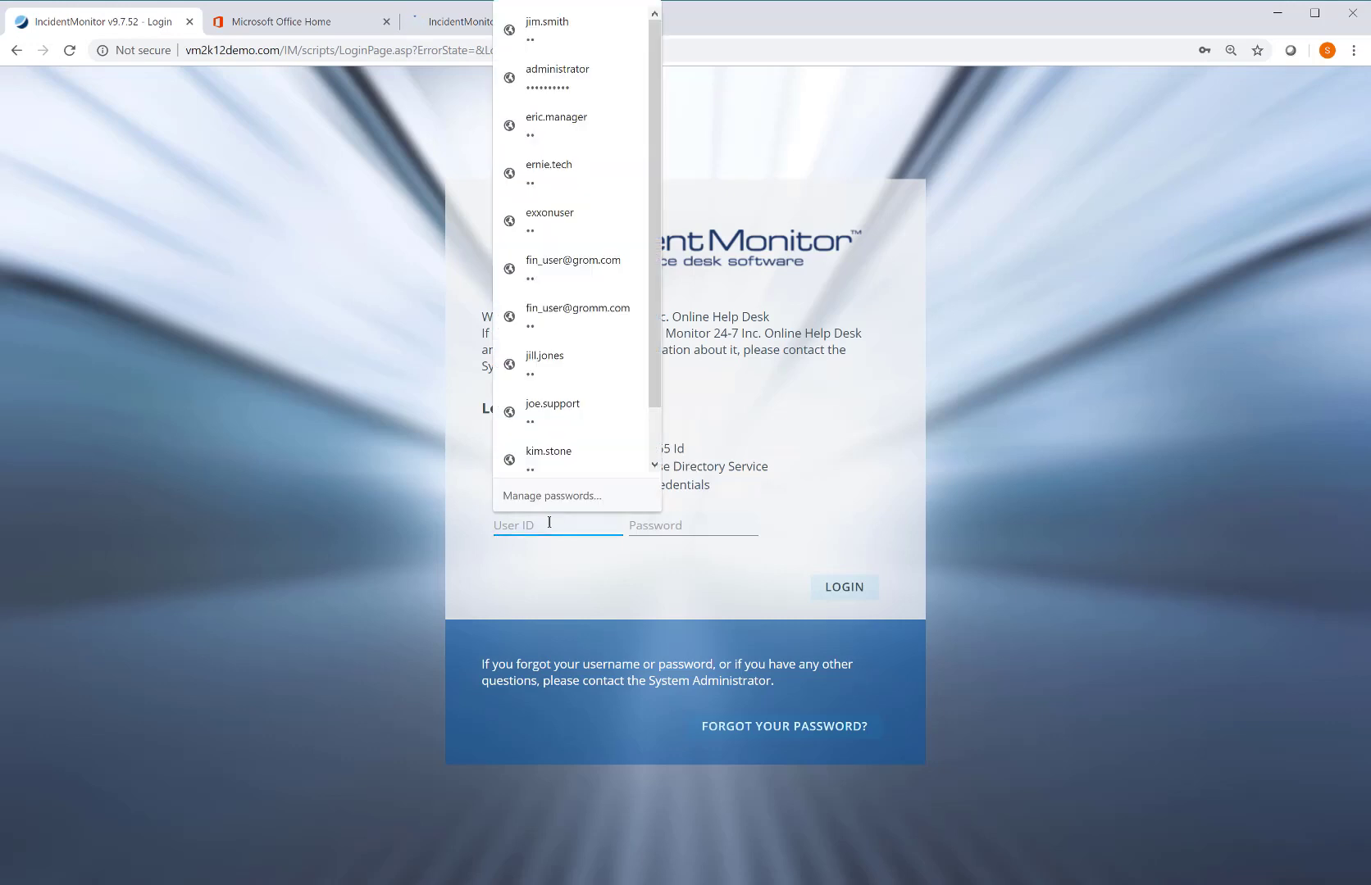
key(Down)
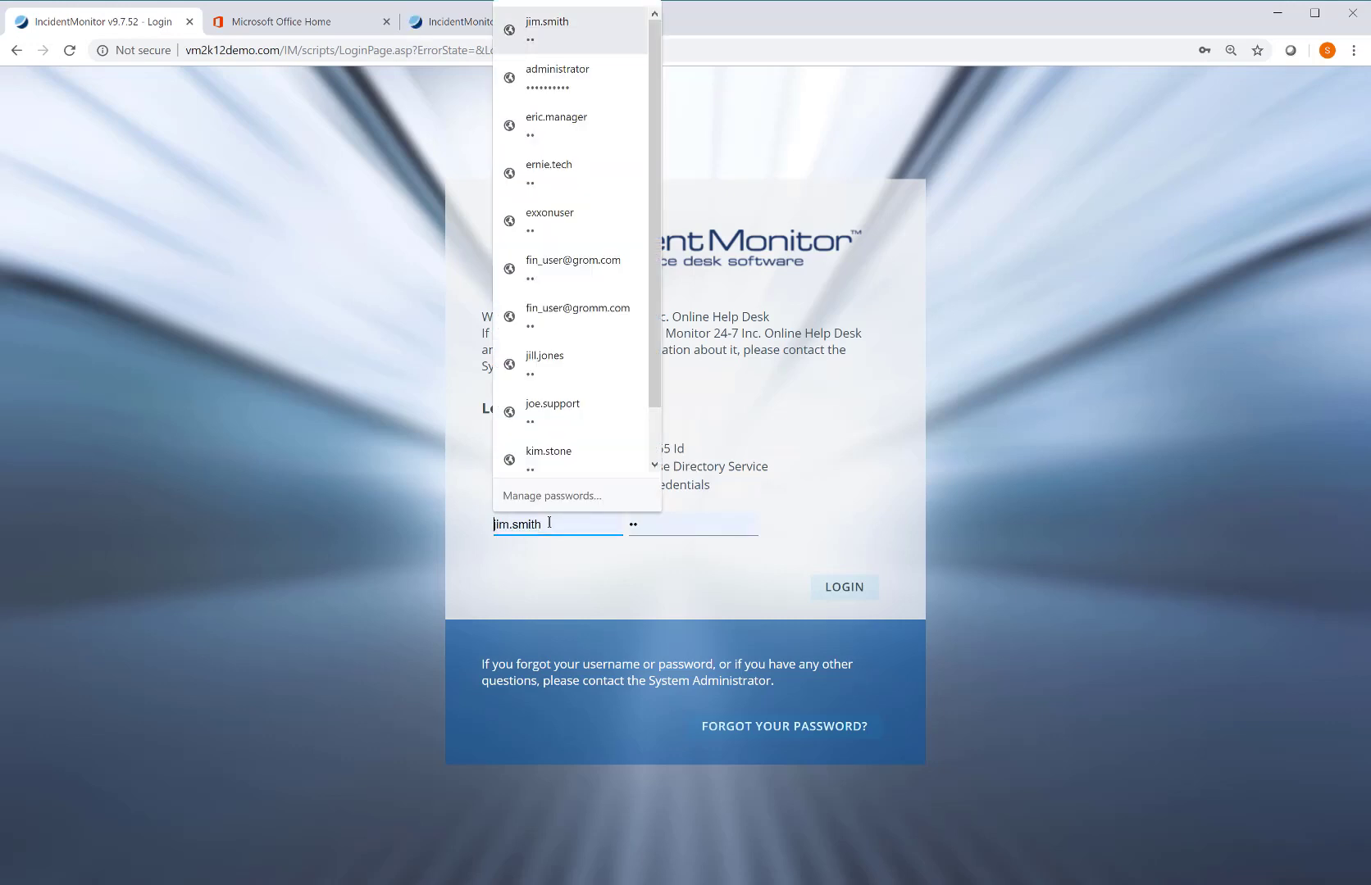
key(Return)
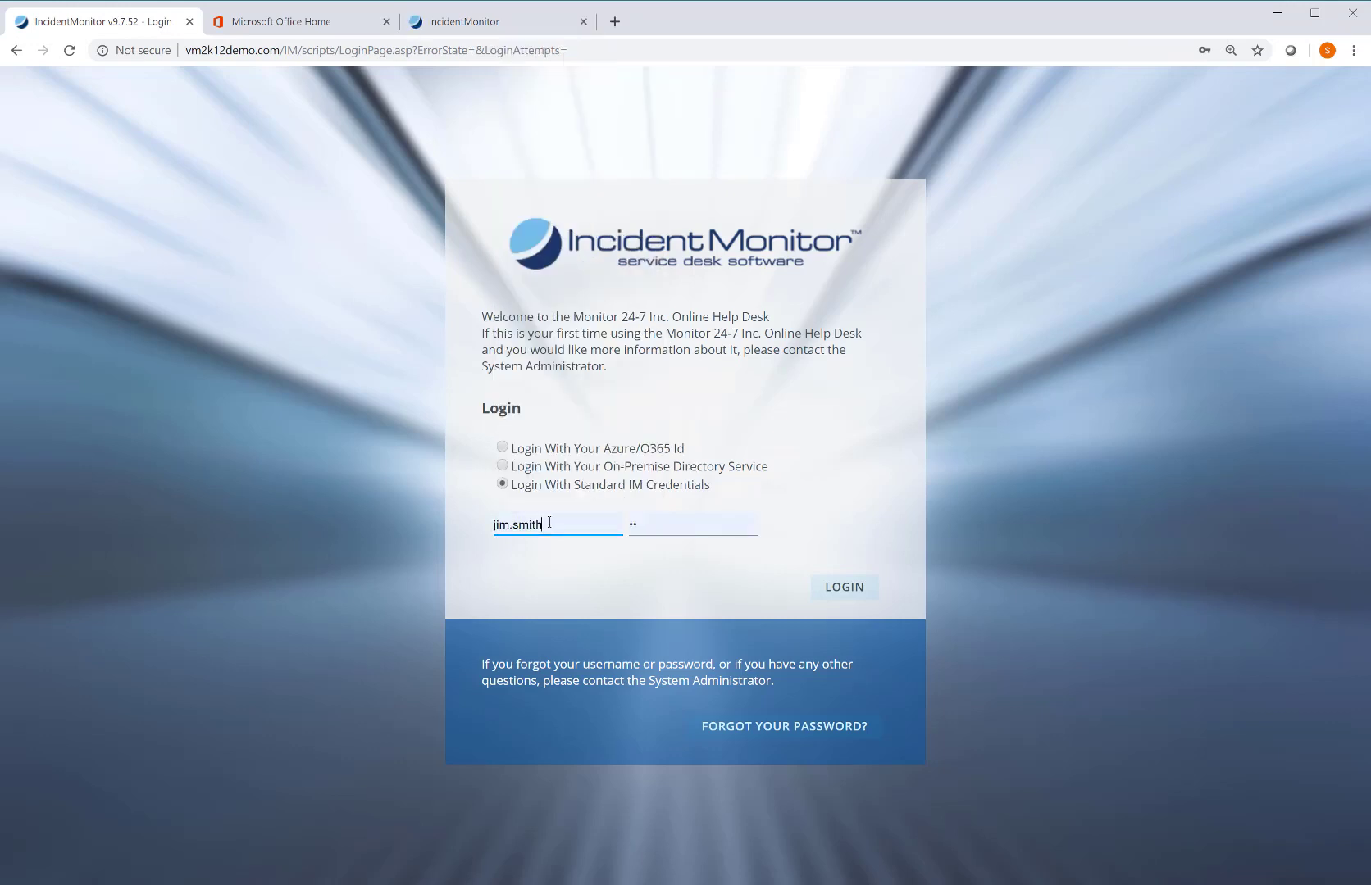
click(846, 586)
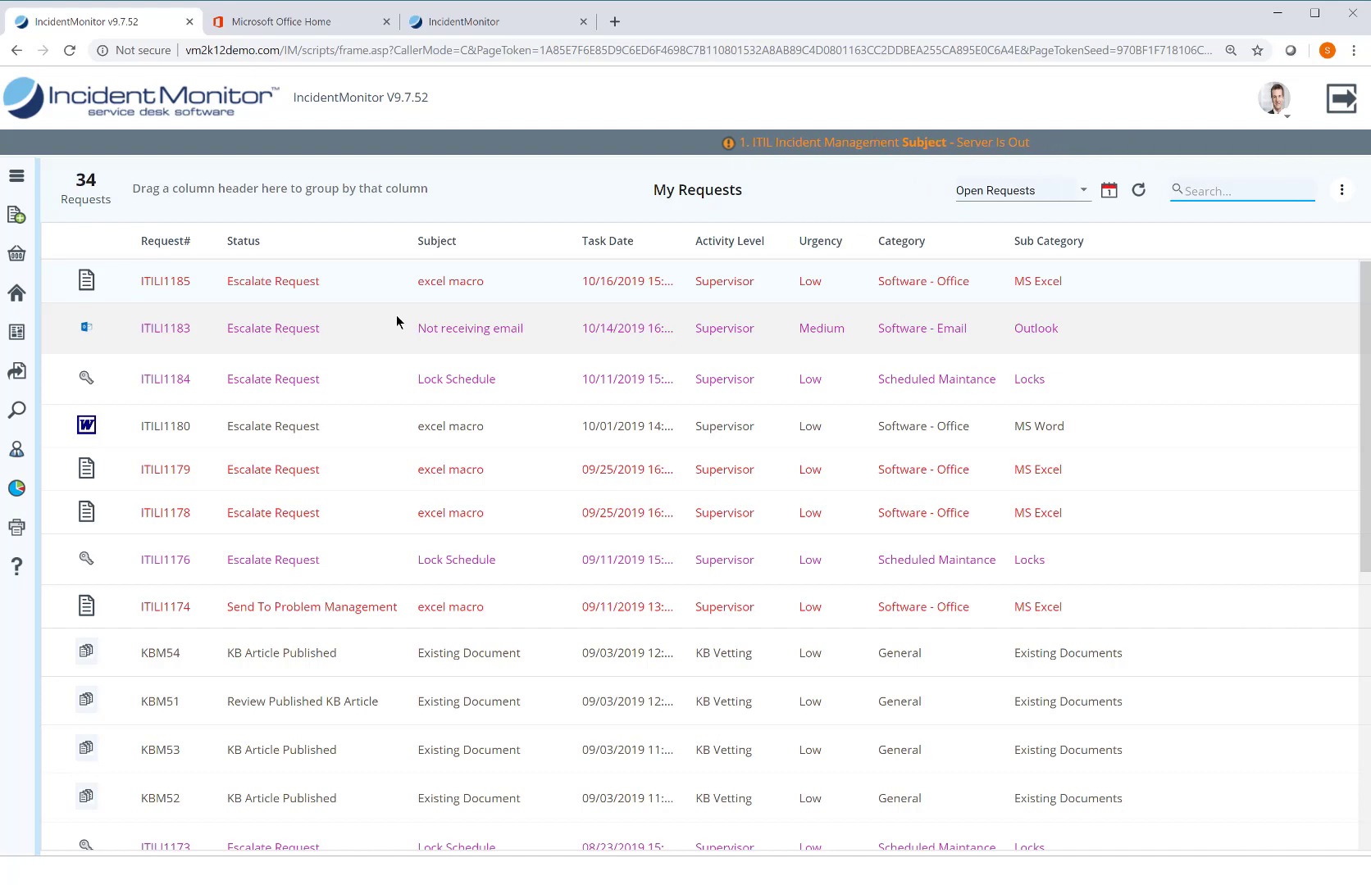
- Filter the My Requests list by the status "escalate" and switch the column filter off again
click(1341, 190)
click(1209, 229)
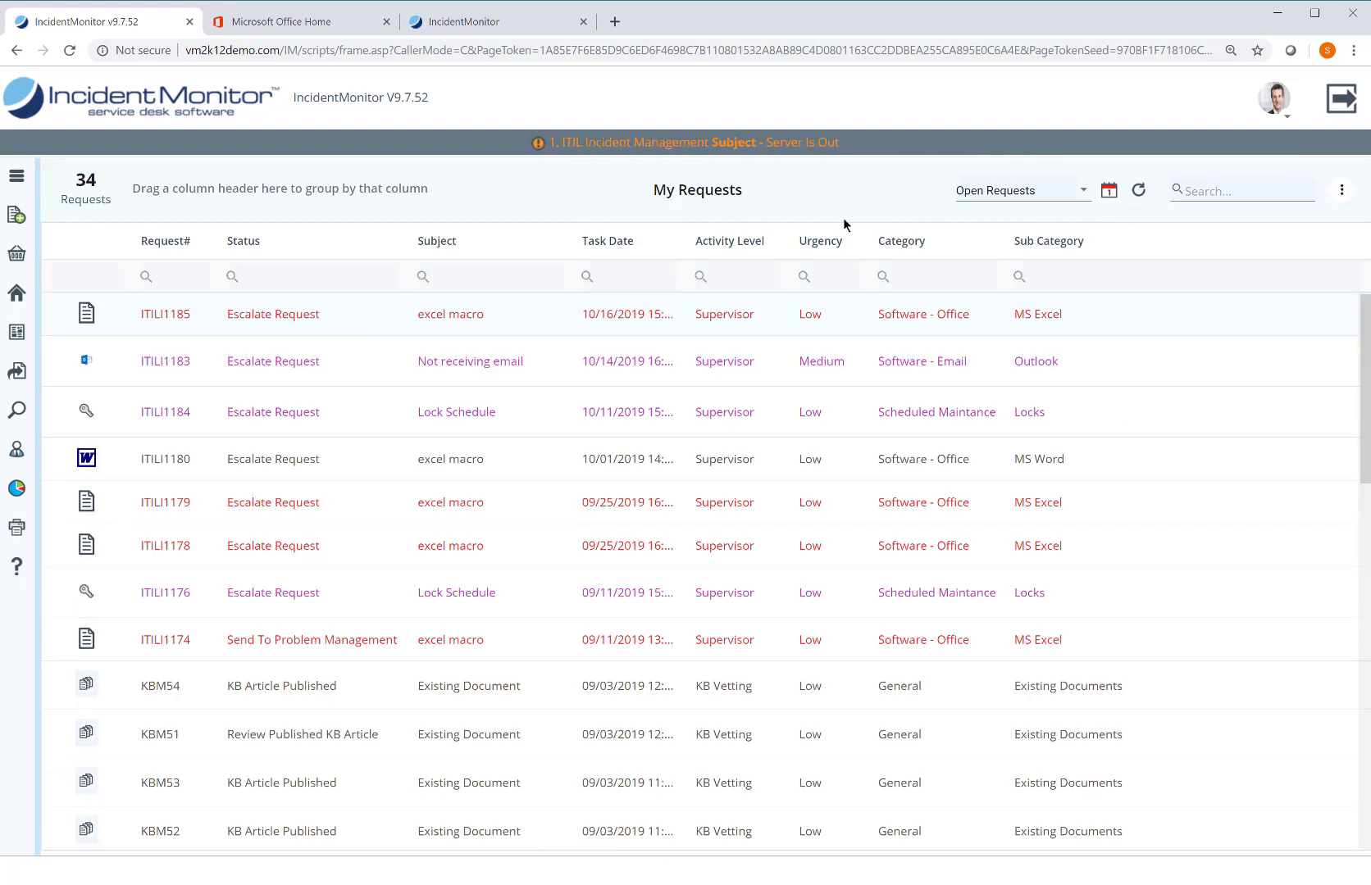
click(322, 279)
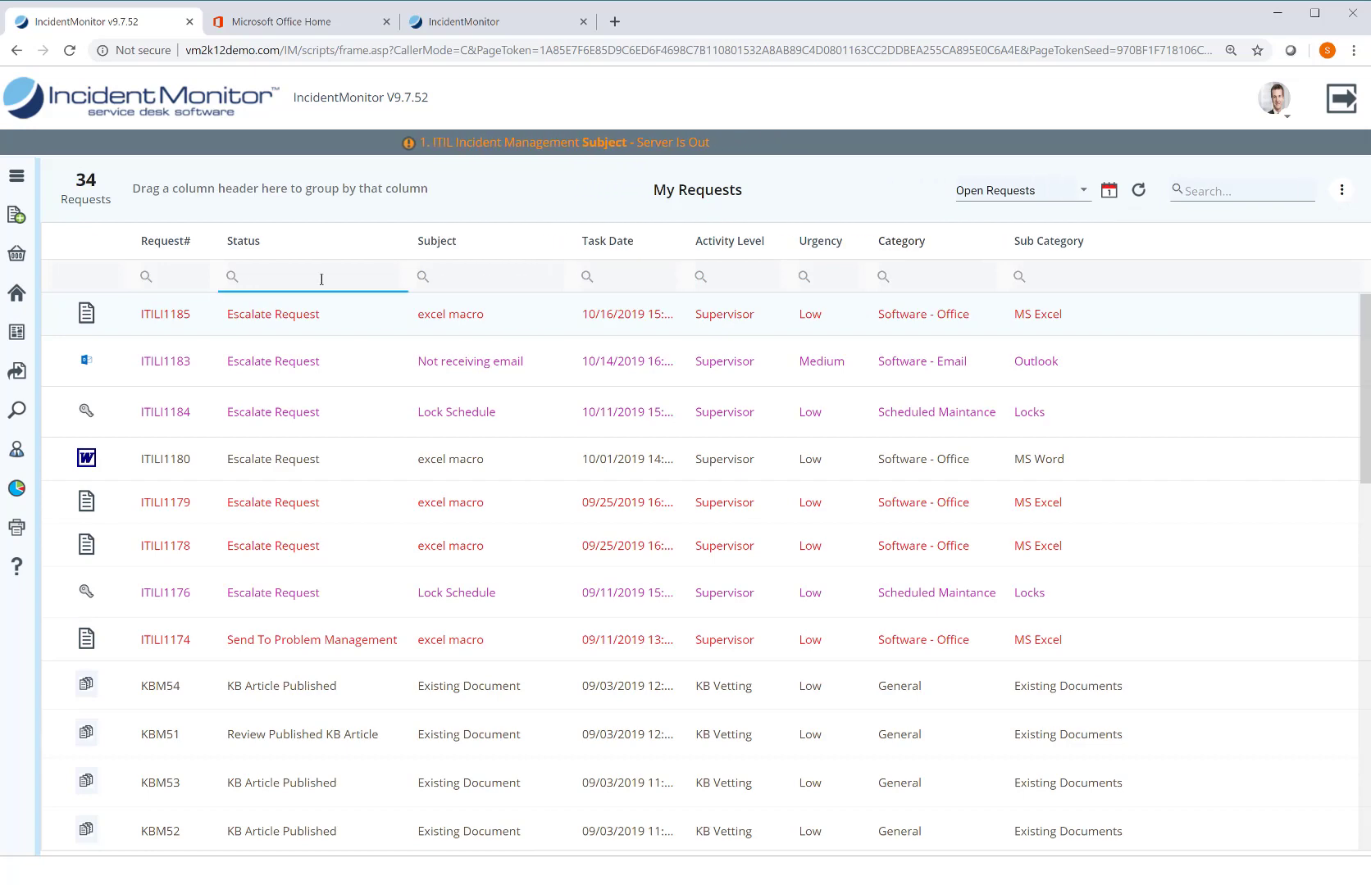
text(escalate)
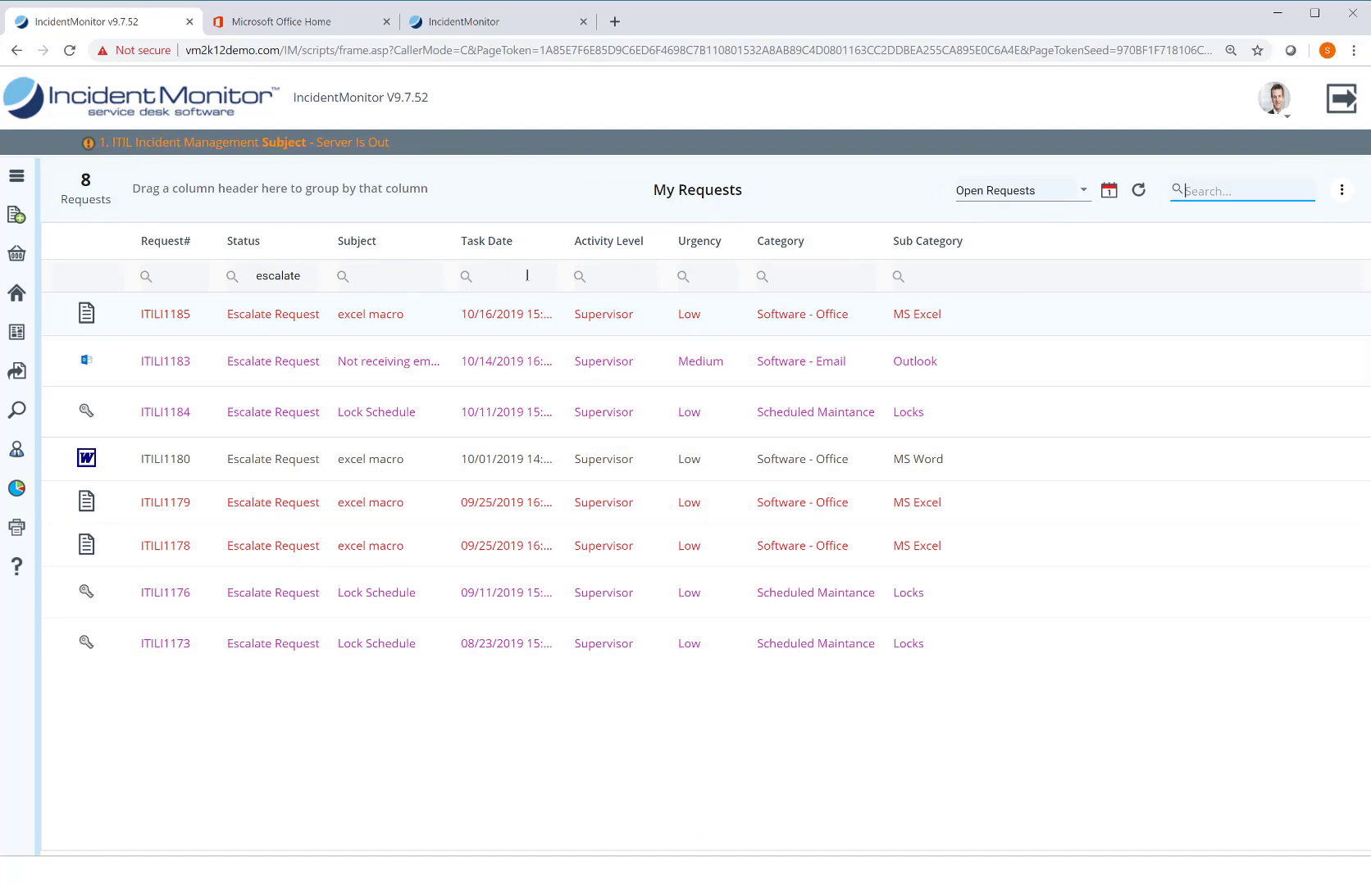
click(1341, 189)
click(1195, 228)
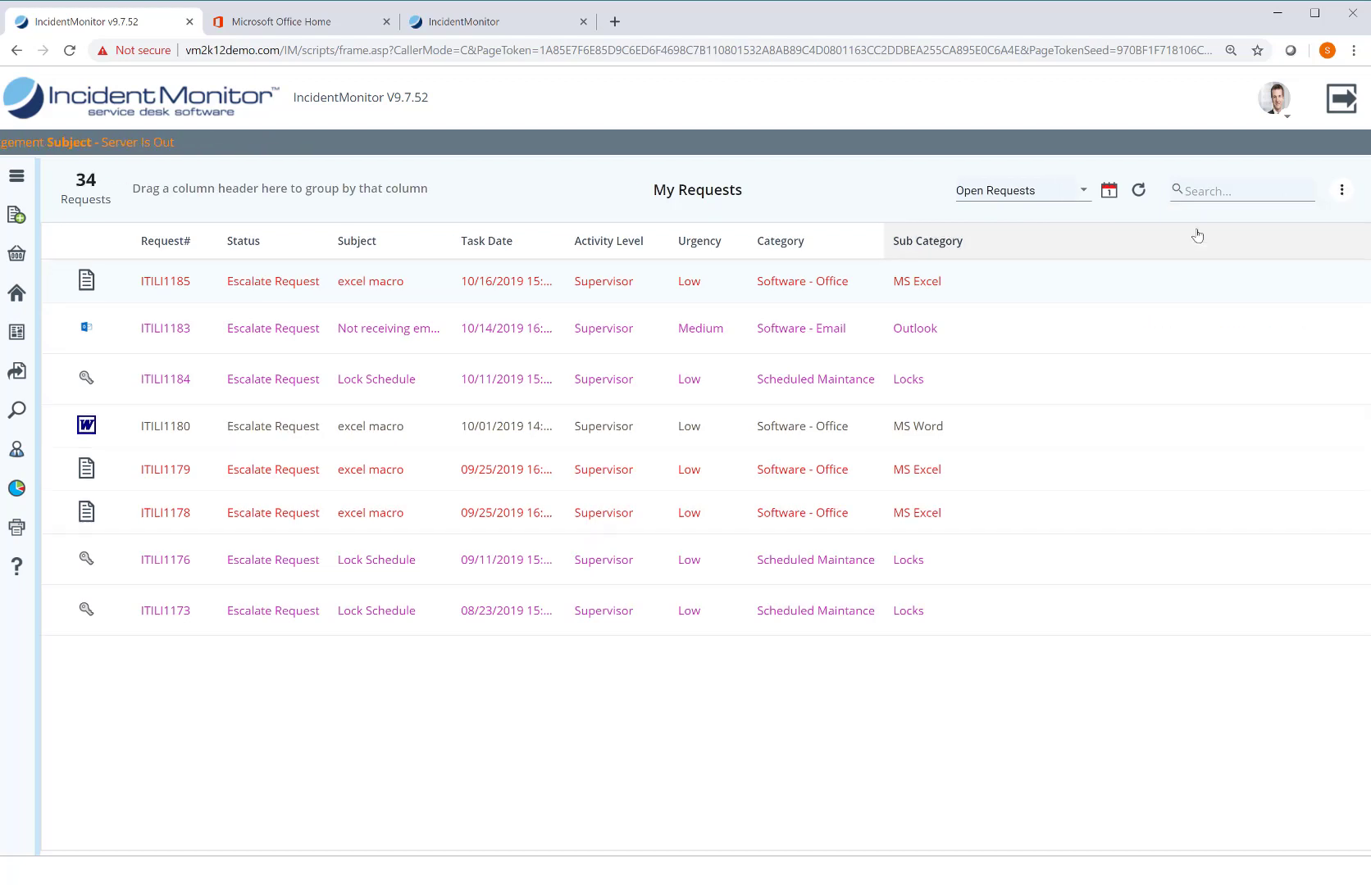
- Export the My Requests list to Excel, view the downloaded CSV file and close it
click(1342, 191)
click(1211, 297)
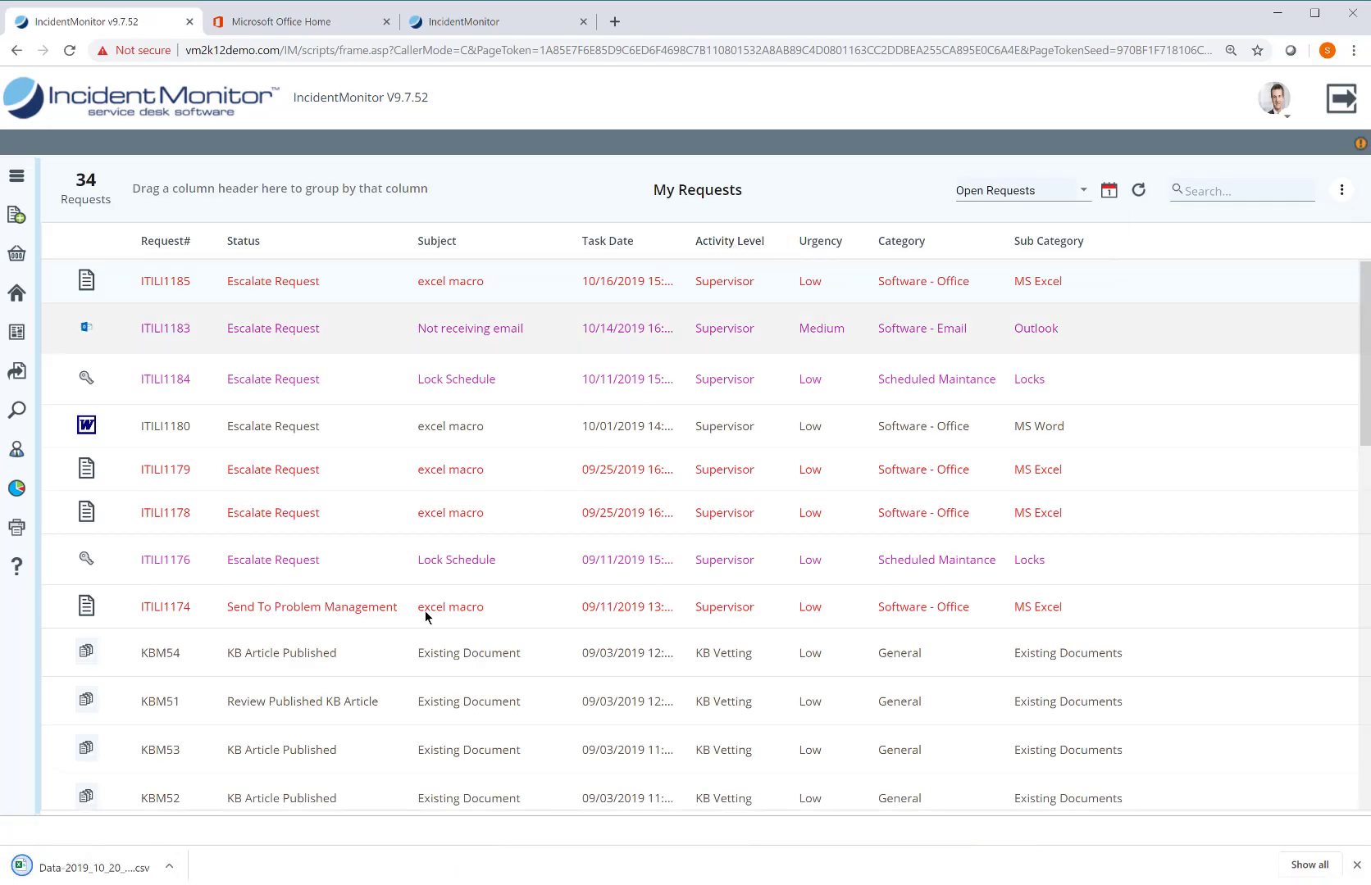
click(84, 871)
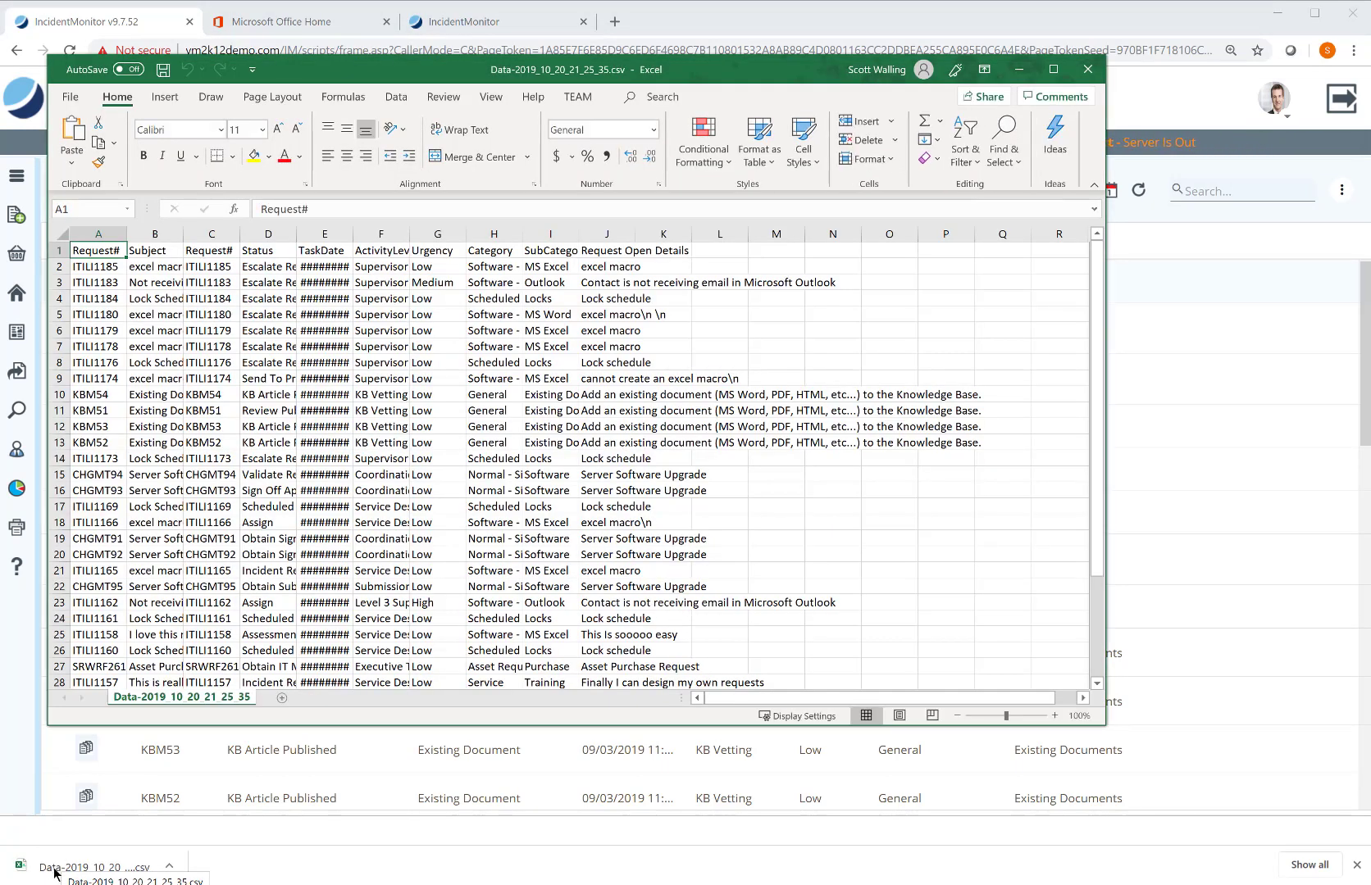
click(1091, 70)
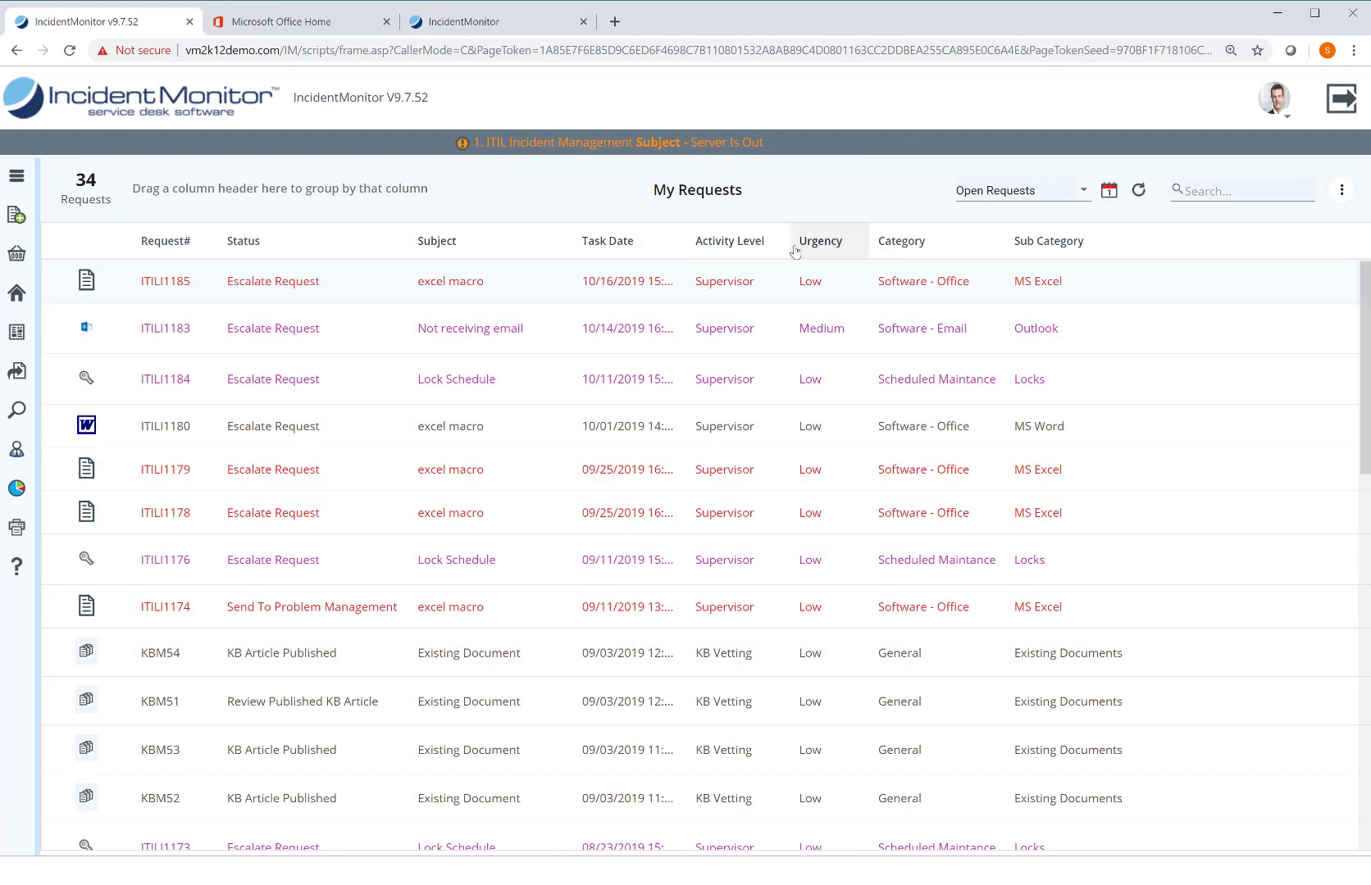
- Group the My Requests list by Activity Level and view the request counts as a bar chart
drag(733, 245, 387, 202)
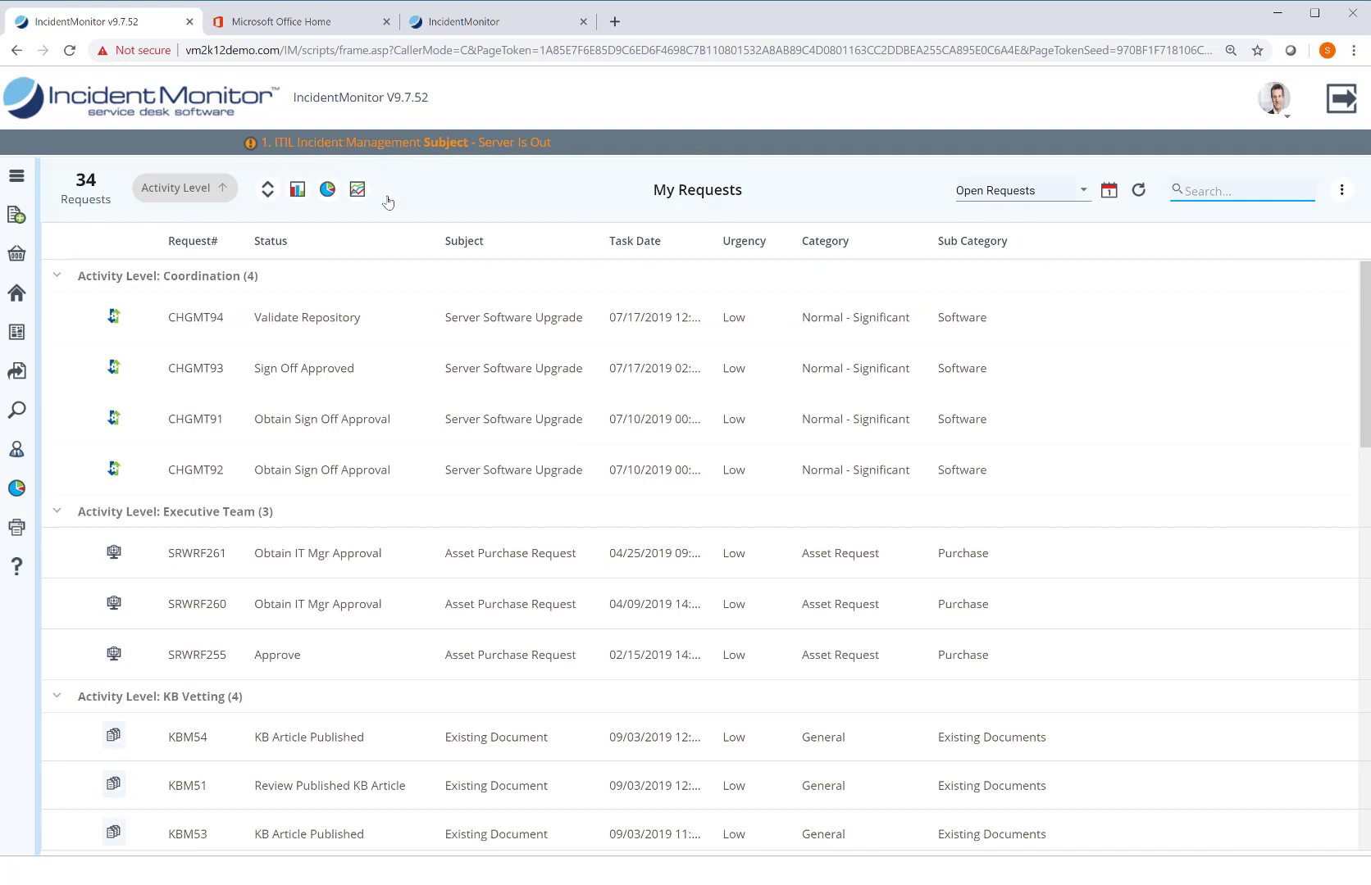
click(298, 190)
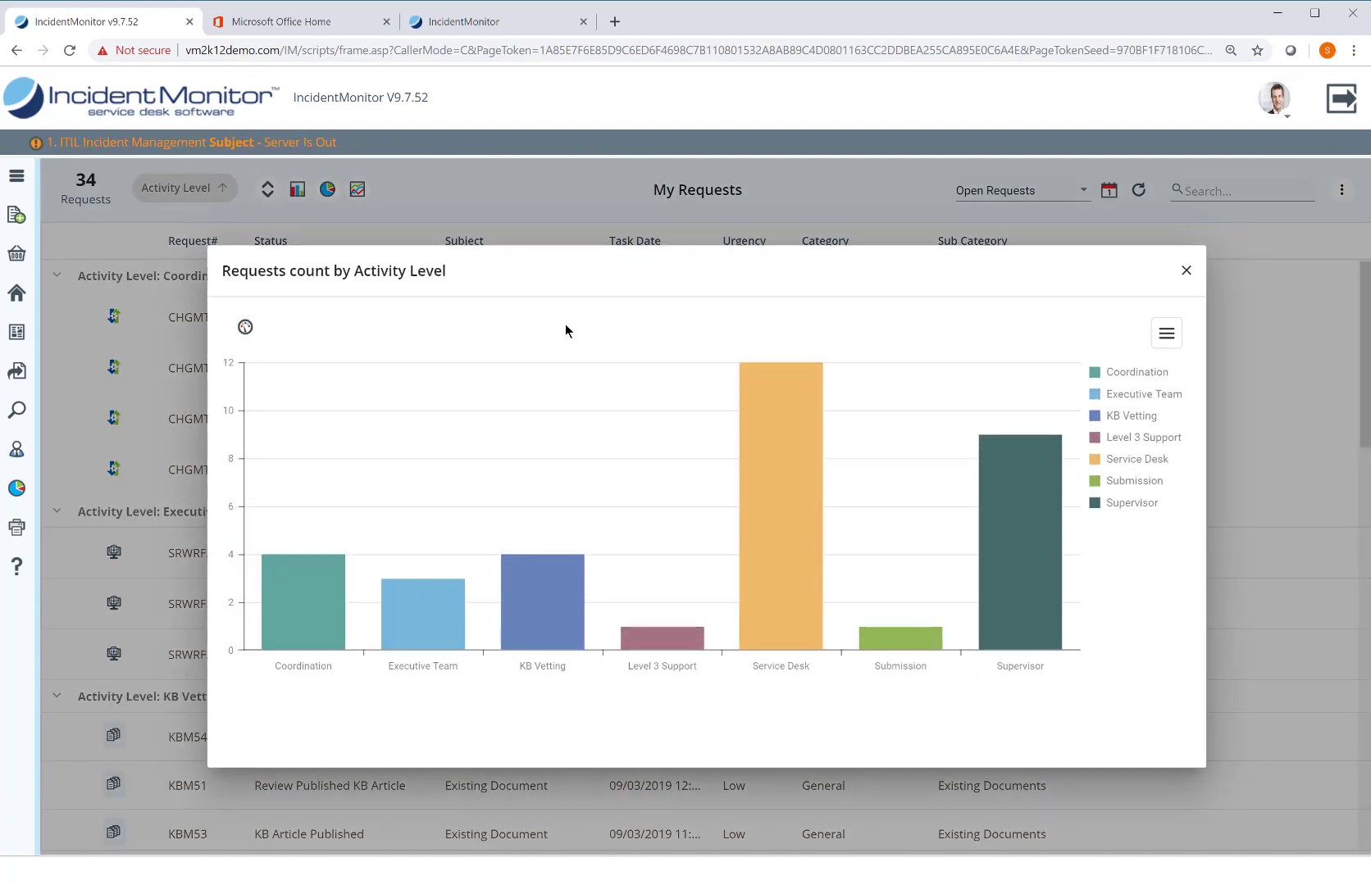
click(1185, 270)
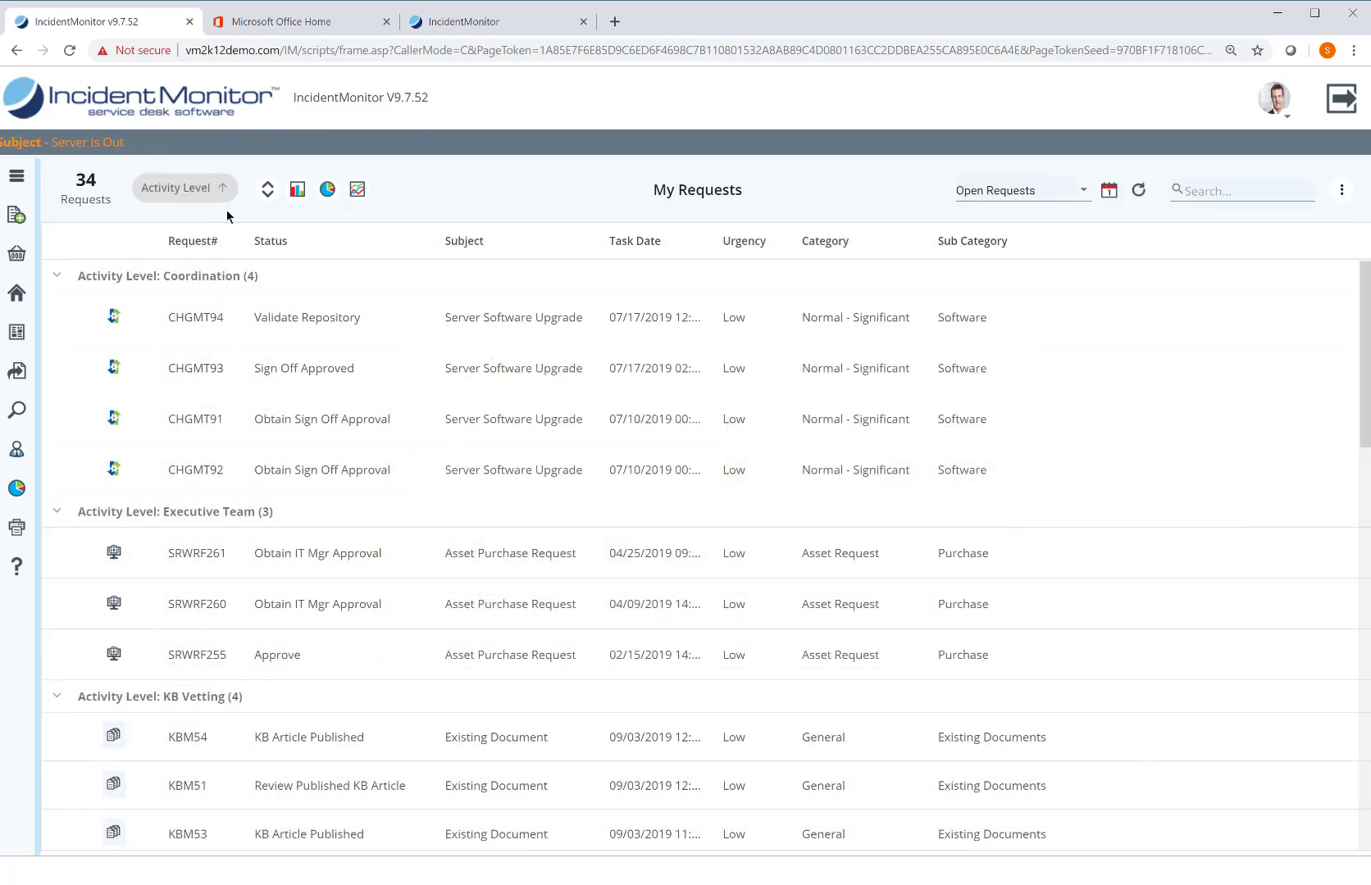
- Ungroup the My Requests list, placing the Activity Level column between Status and Subject, and check the available layout options
drag(228, 207, 417, 252)
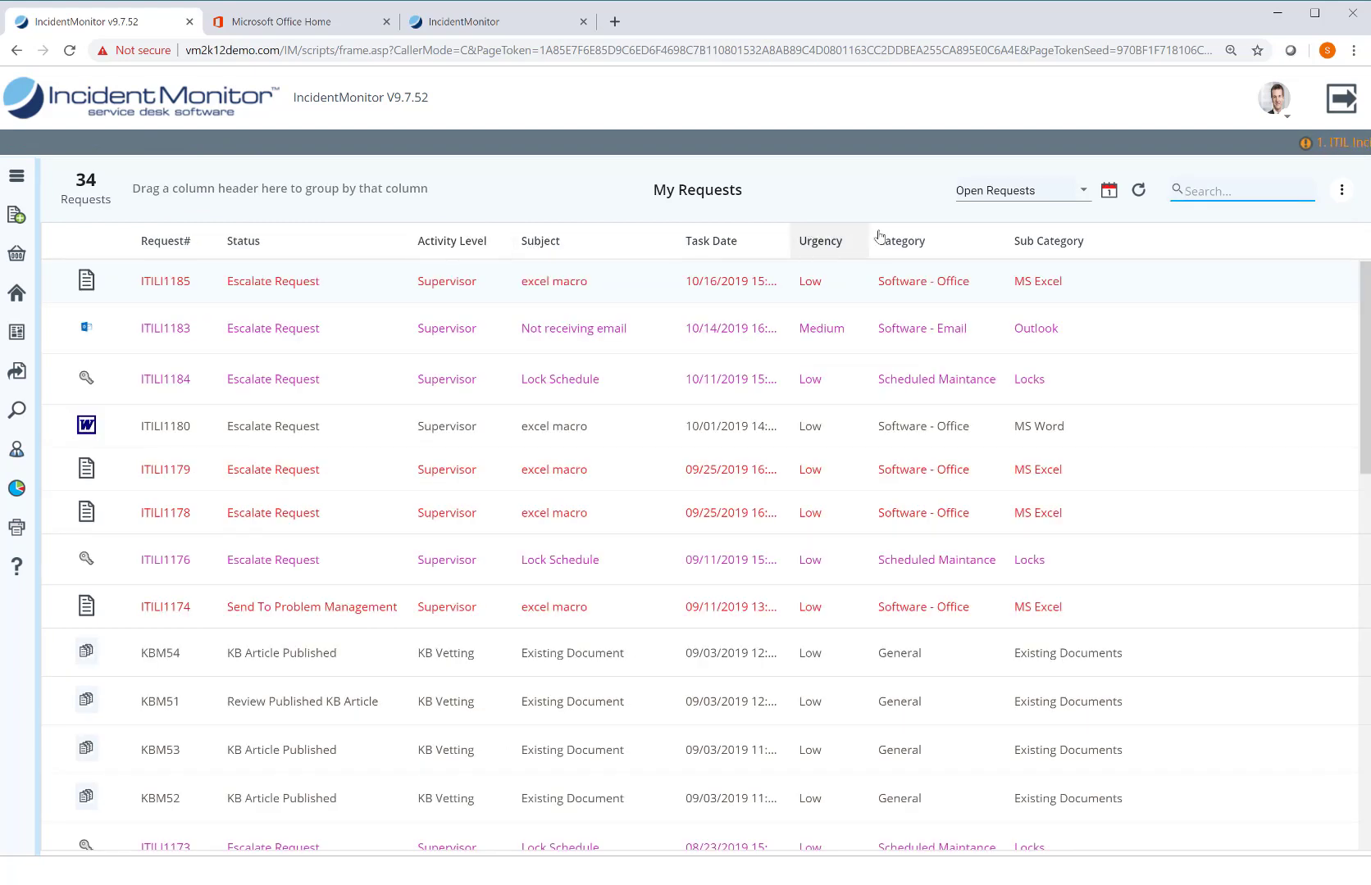
click(1343, 194)
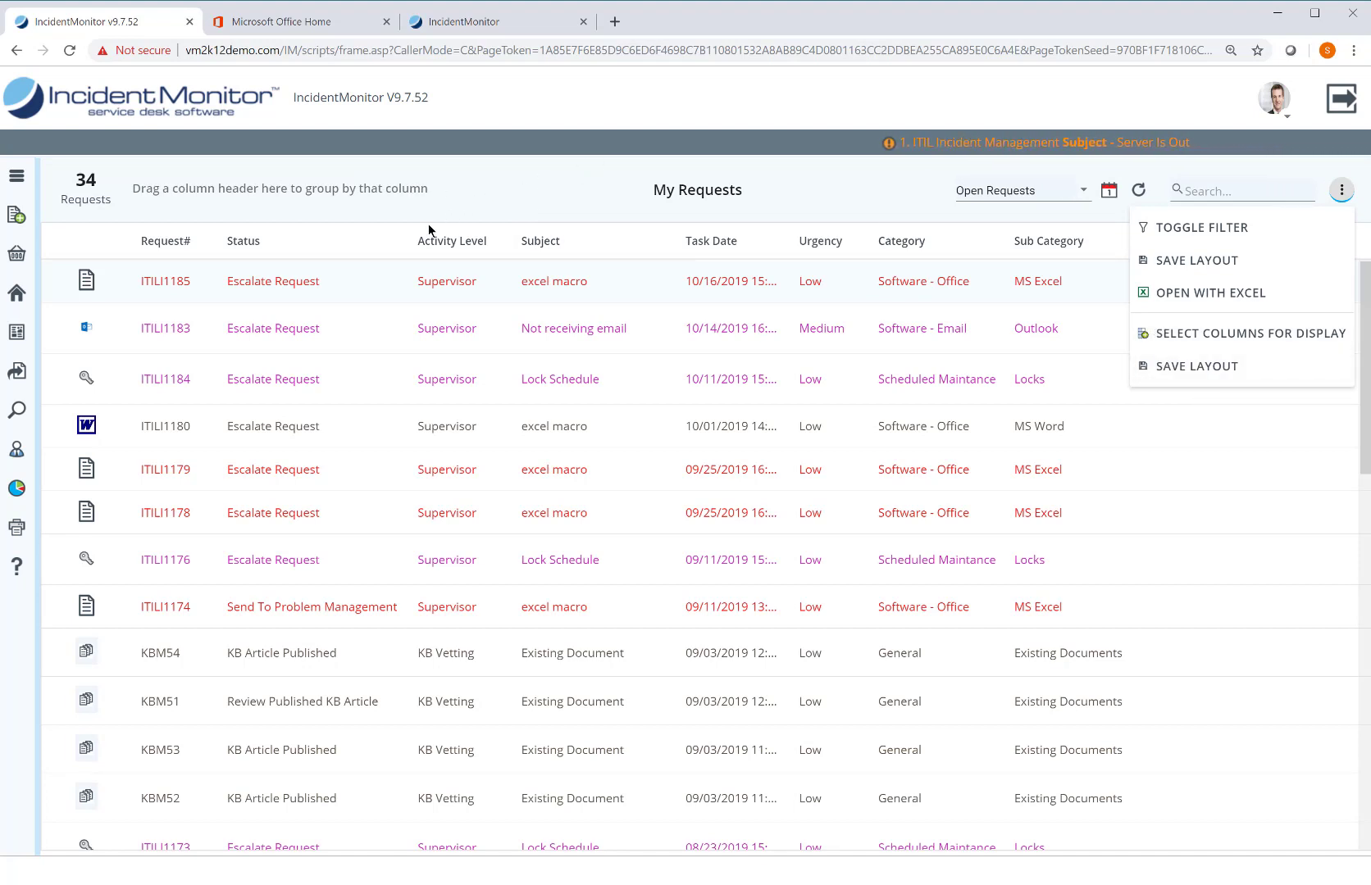
click(832, 198)
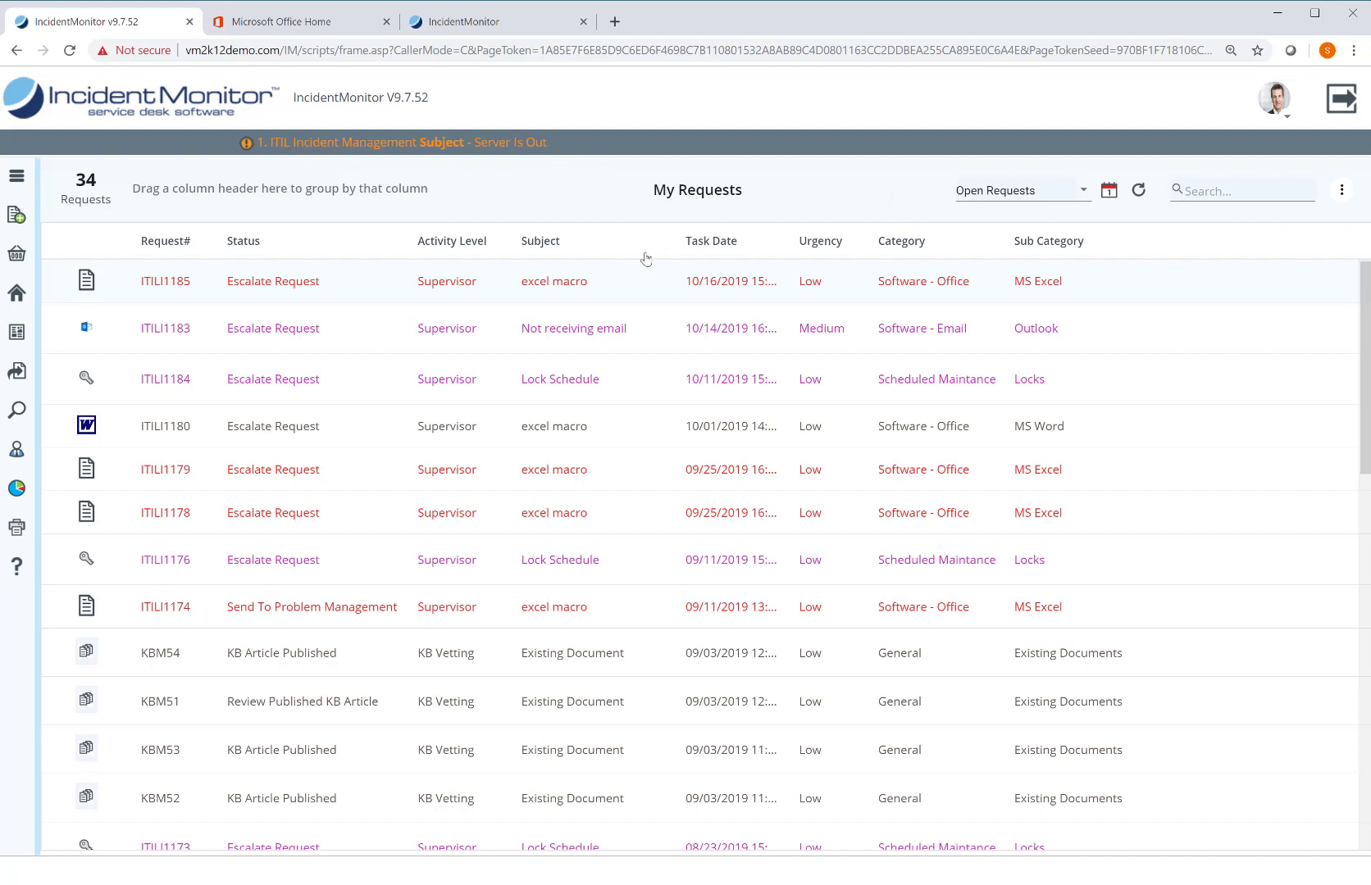
- Log out of the current account and sign back in with the saved administrator user ID and password
click(1341, 98)
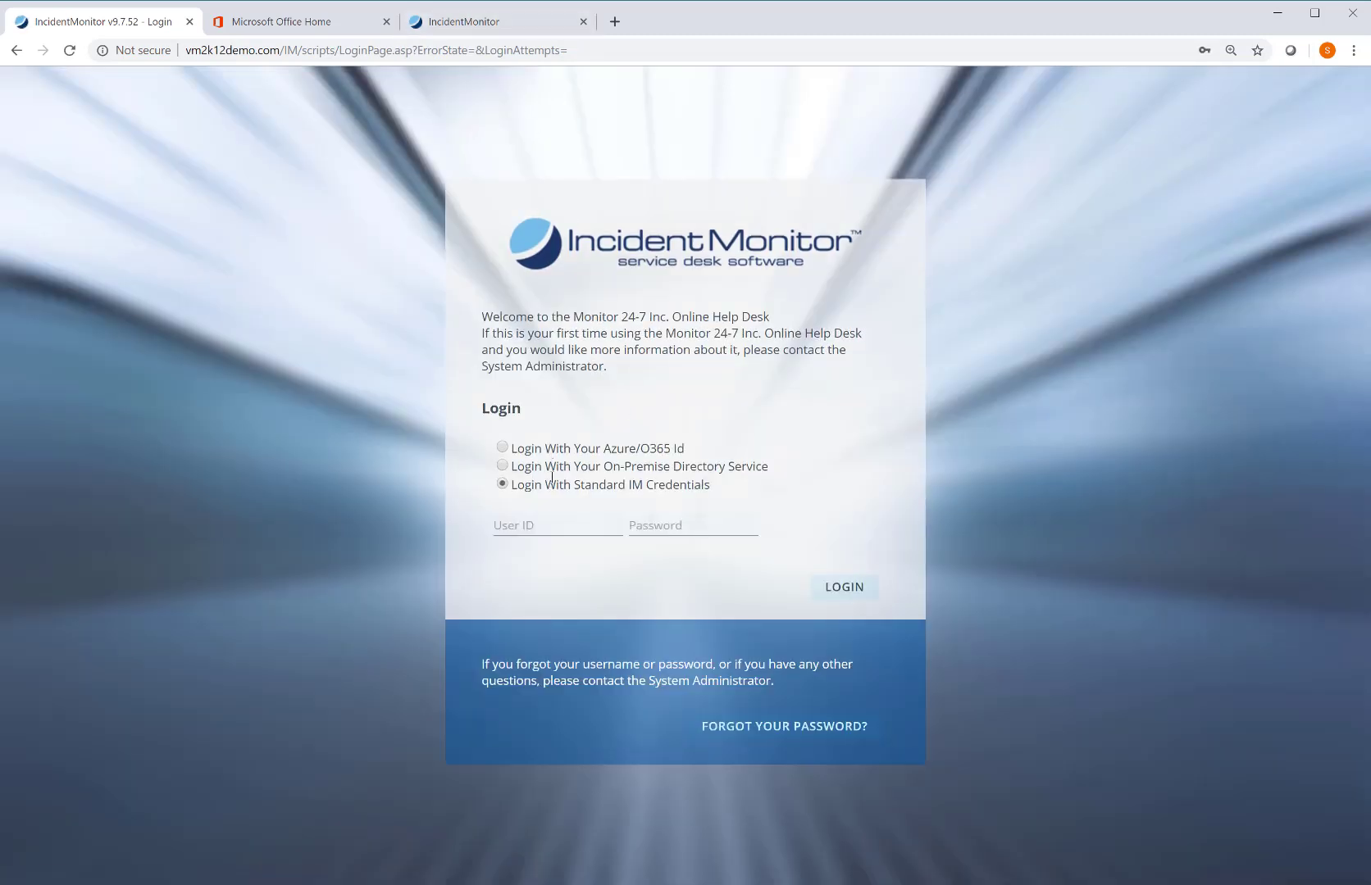
click(545, 528)
click(599, 69)
click(828, 589)
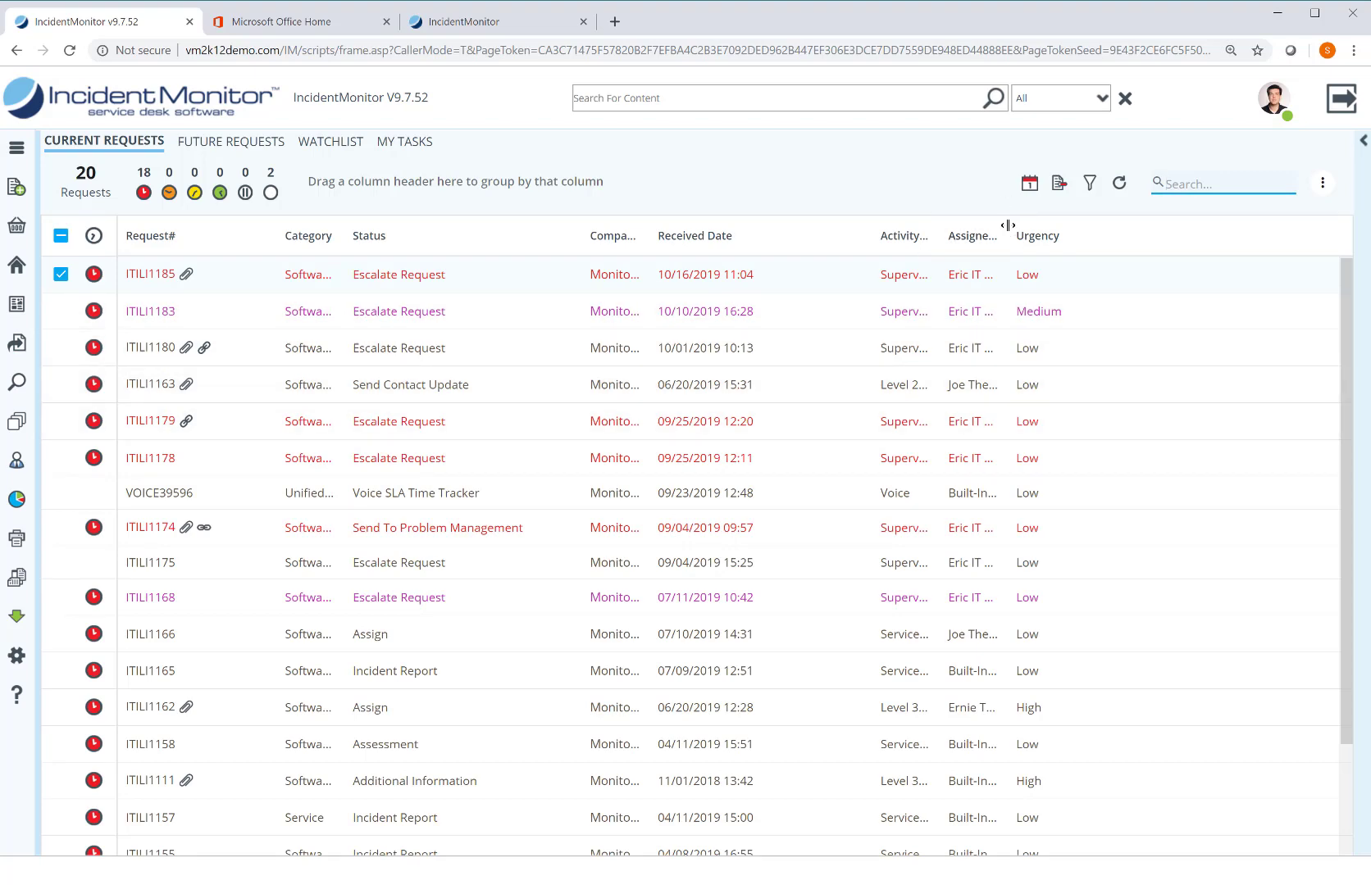
- Widen the Assigned To and Company columns of the Current Requests list and group the list by Urgency
drag(1008, 223, 1062, 221)
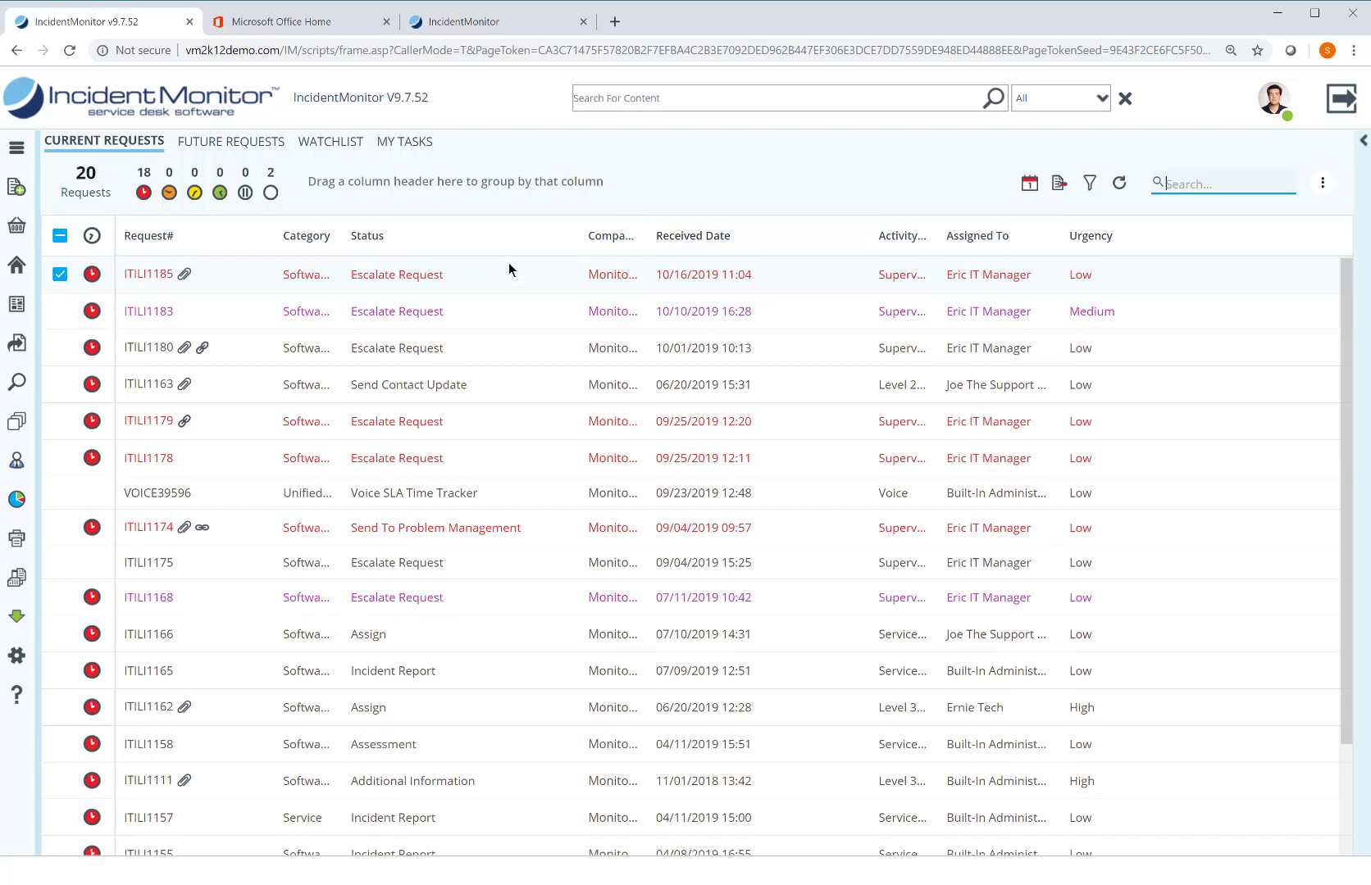
drag(646, 227, 701, 228)
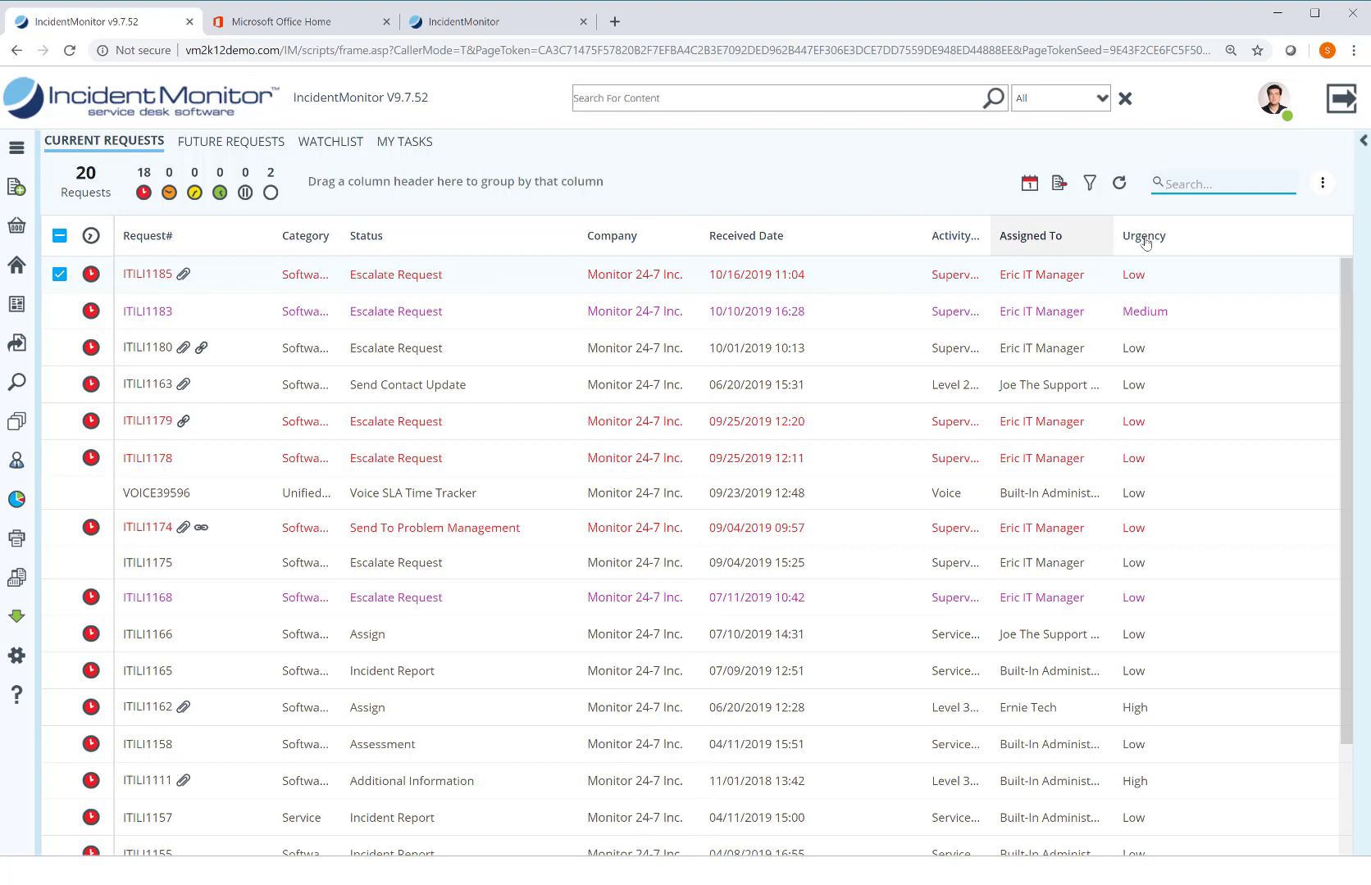
drag(1146, 241, 577, 204)
drag(388, 201, 370, 202)
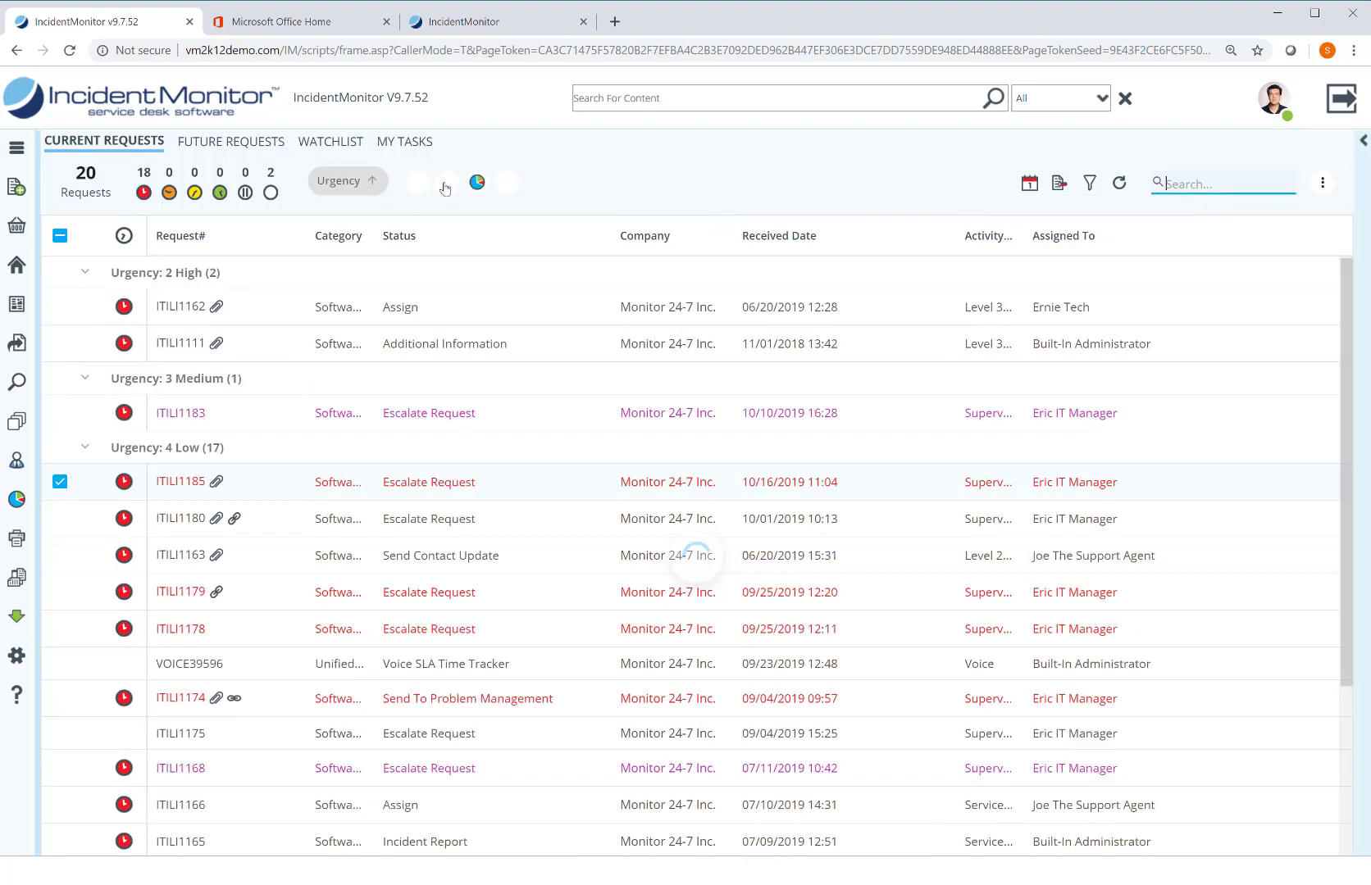
- Show the request counts by Urgency as a bar chart and start publishing the chart to metrics
click(447, 184)
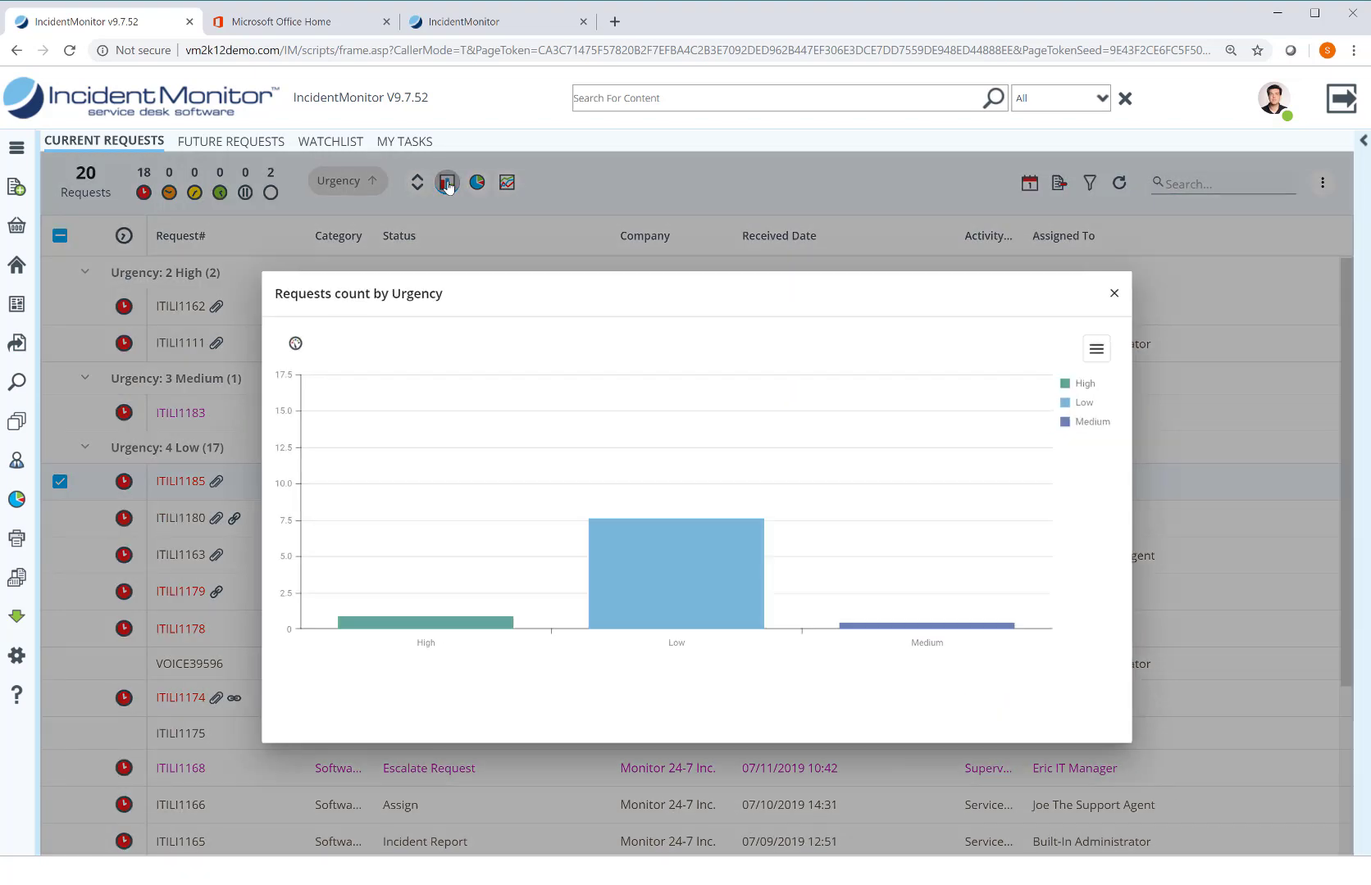
drag(500, 263, 500, 219)
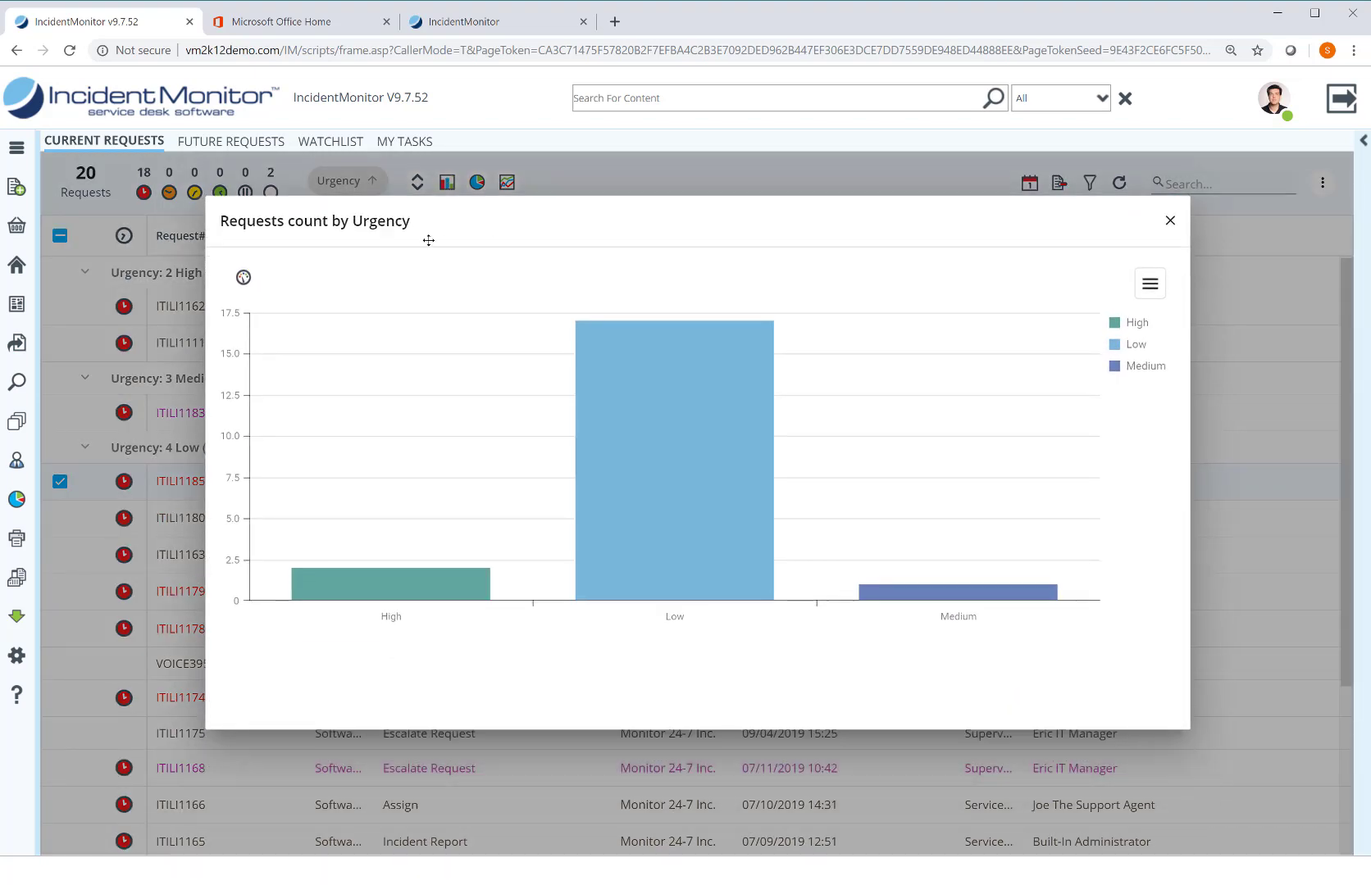
click(243, 277)
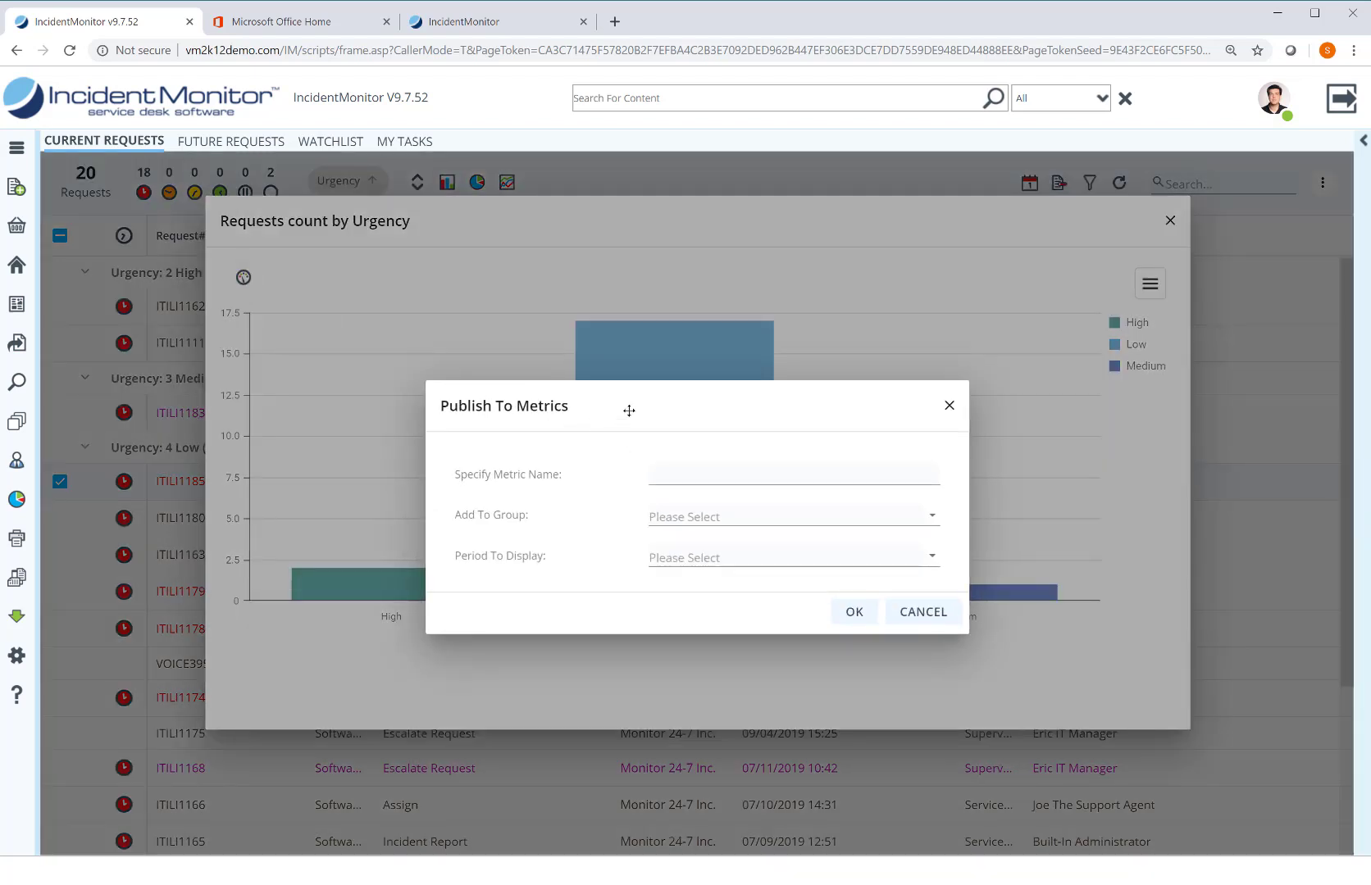
drag(632, 408, 619, 305)
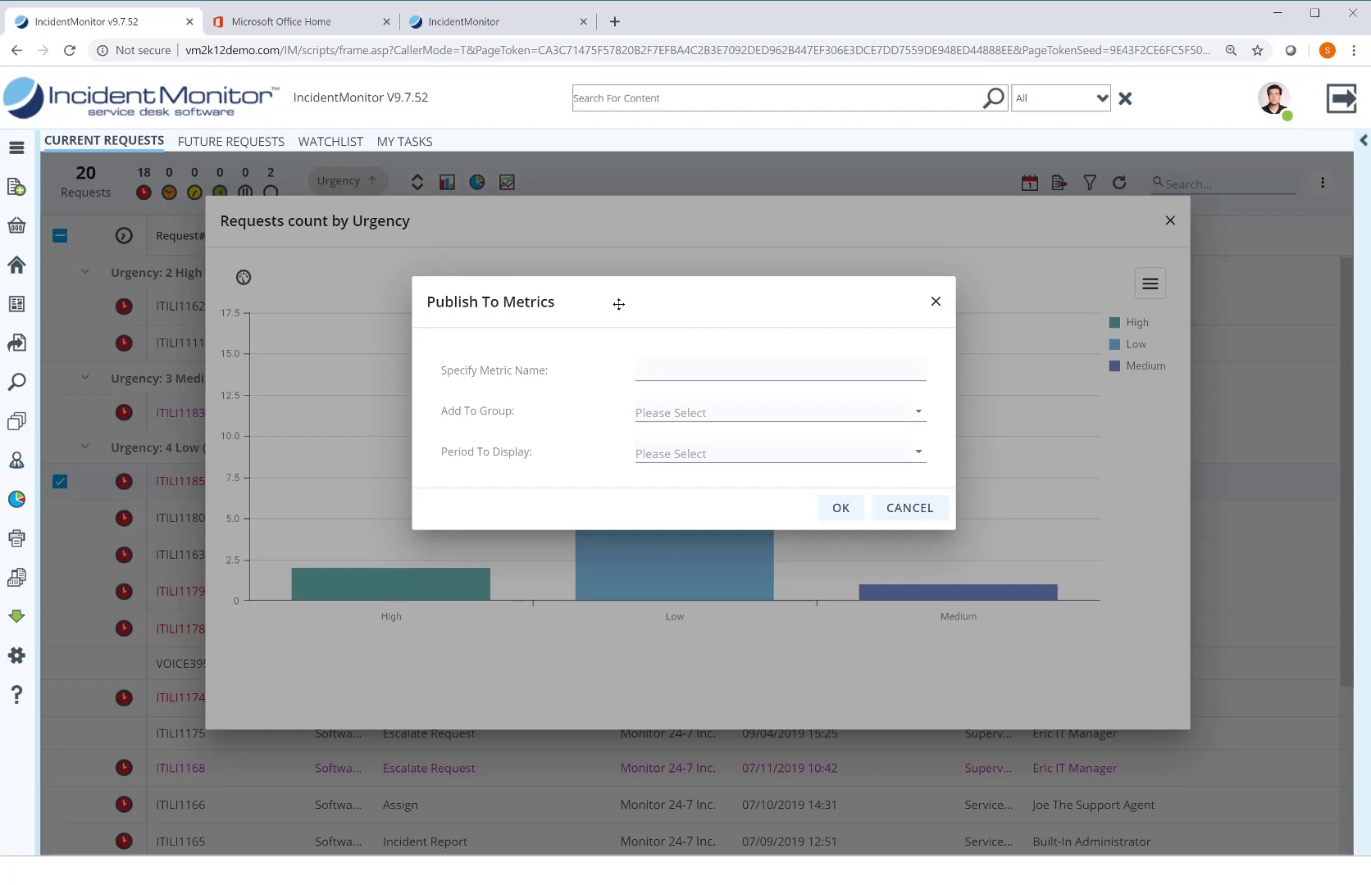
- Publish the urgency chart as the metric "My Requests By Urgency" in the Operations group with a Year To Date period, and close the chart
click(675, 376)
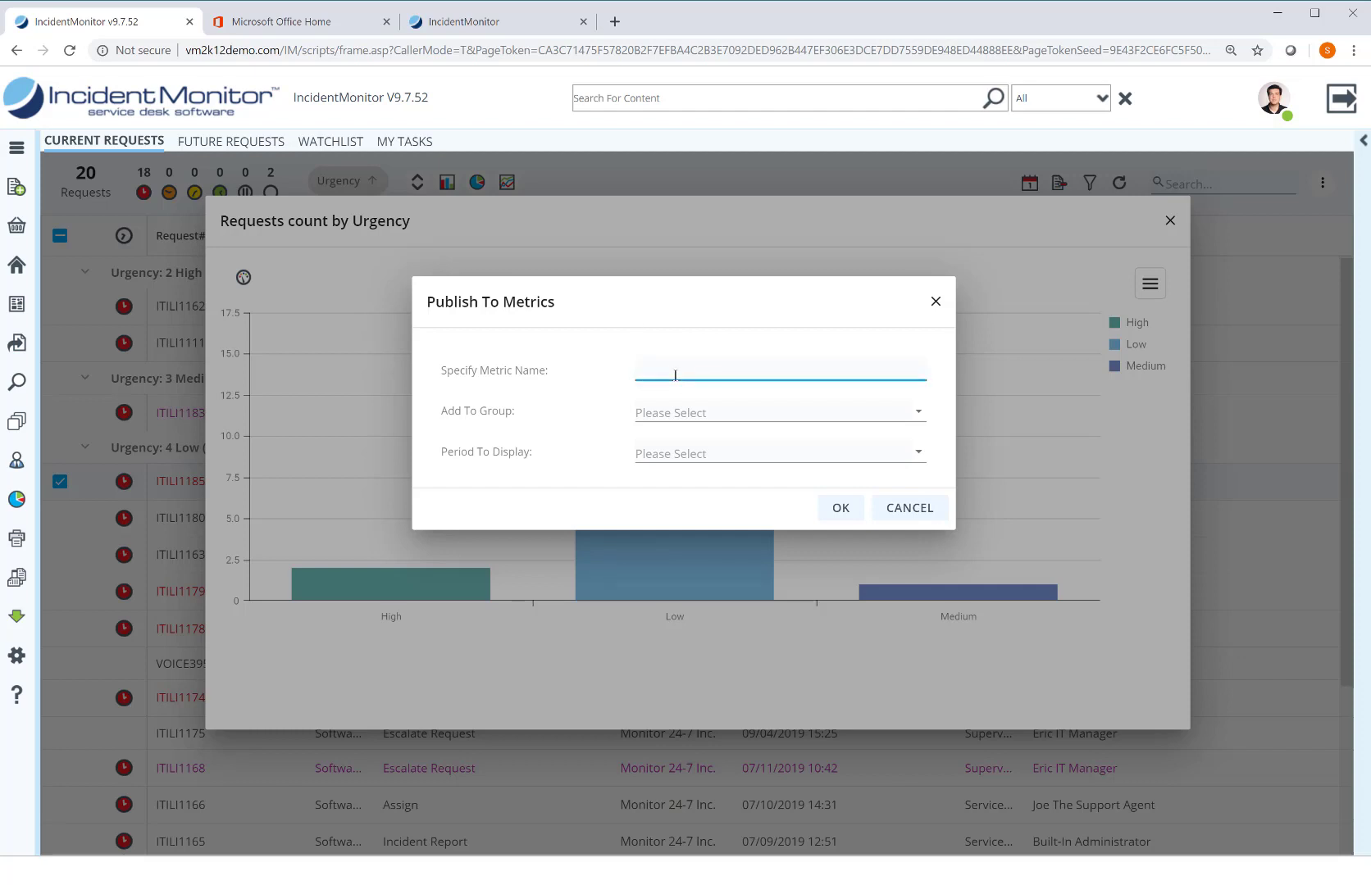
text(My Requests By Urgency)
click(714, 415)
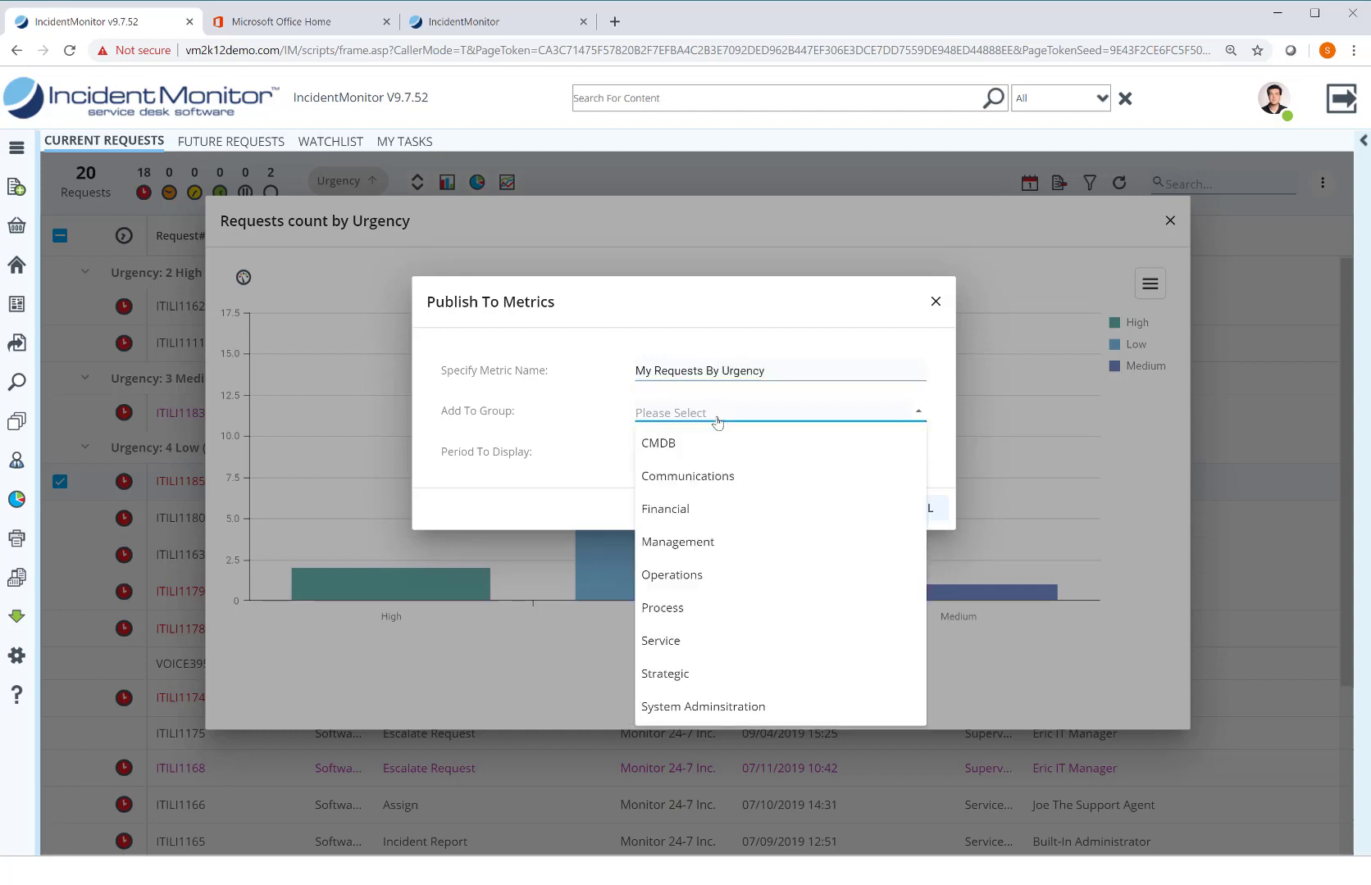
click(729, 577)
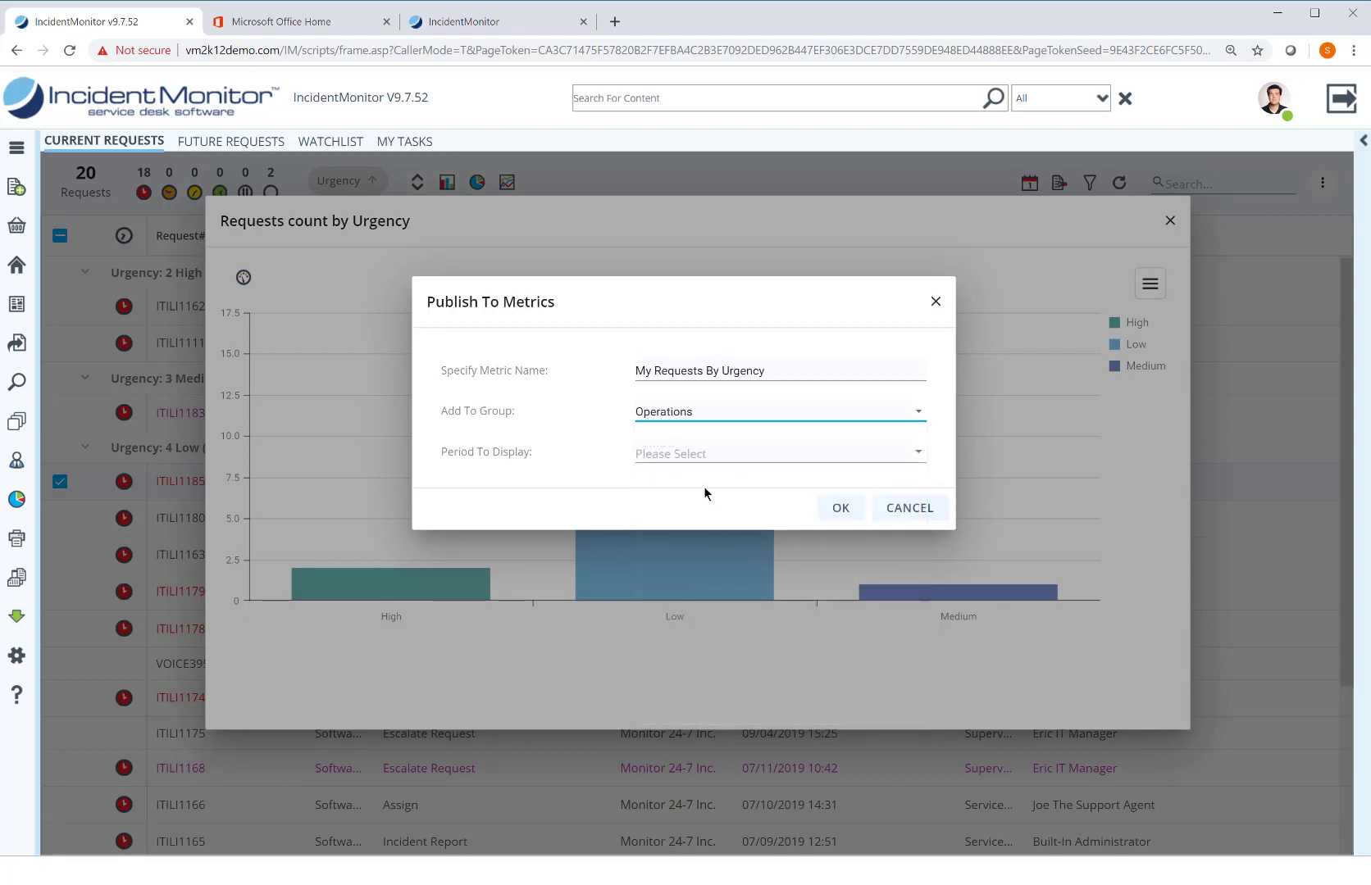
click(697, 454)
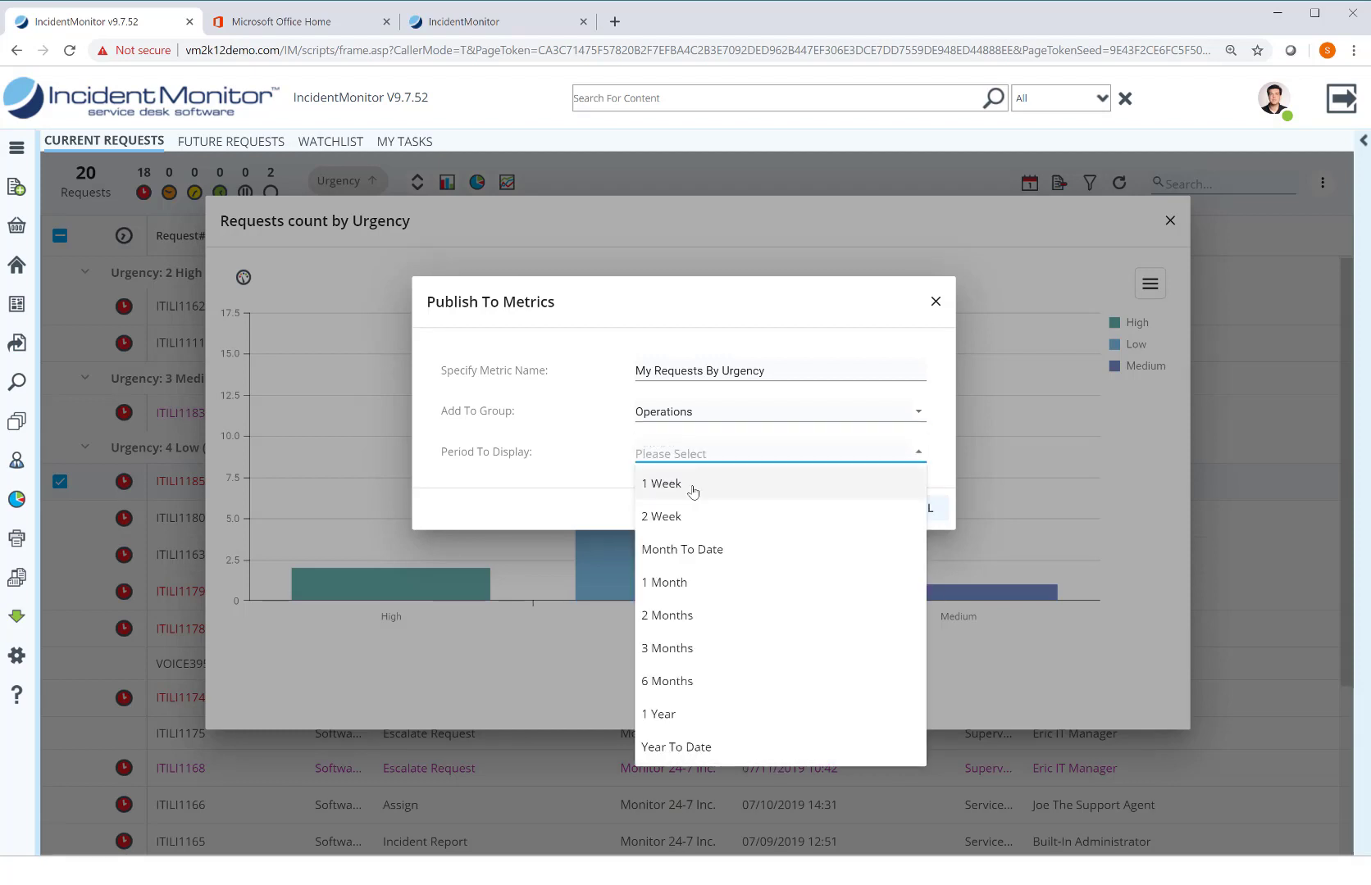
click(693, 747)
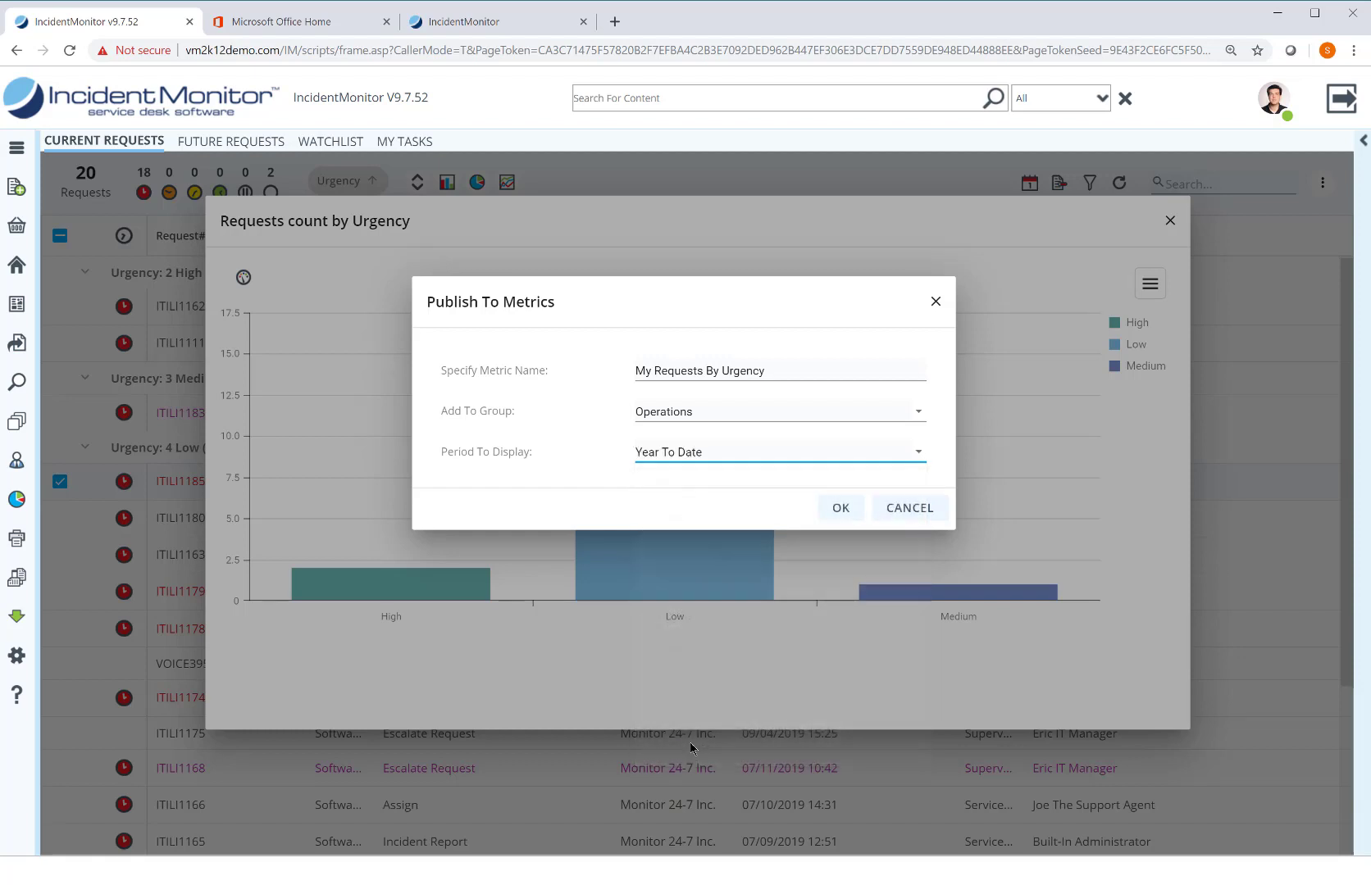
click(835, 512)
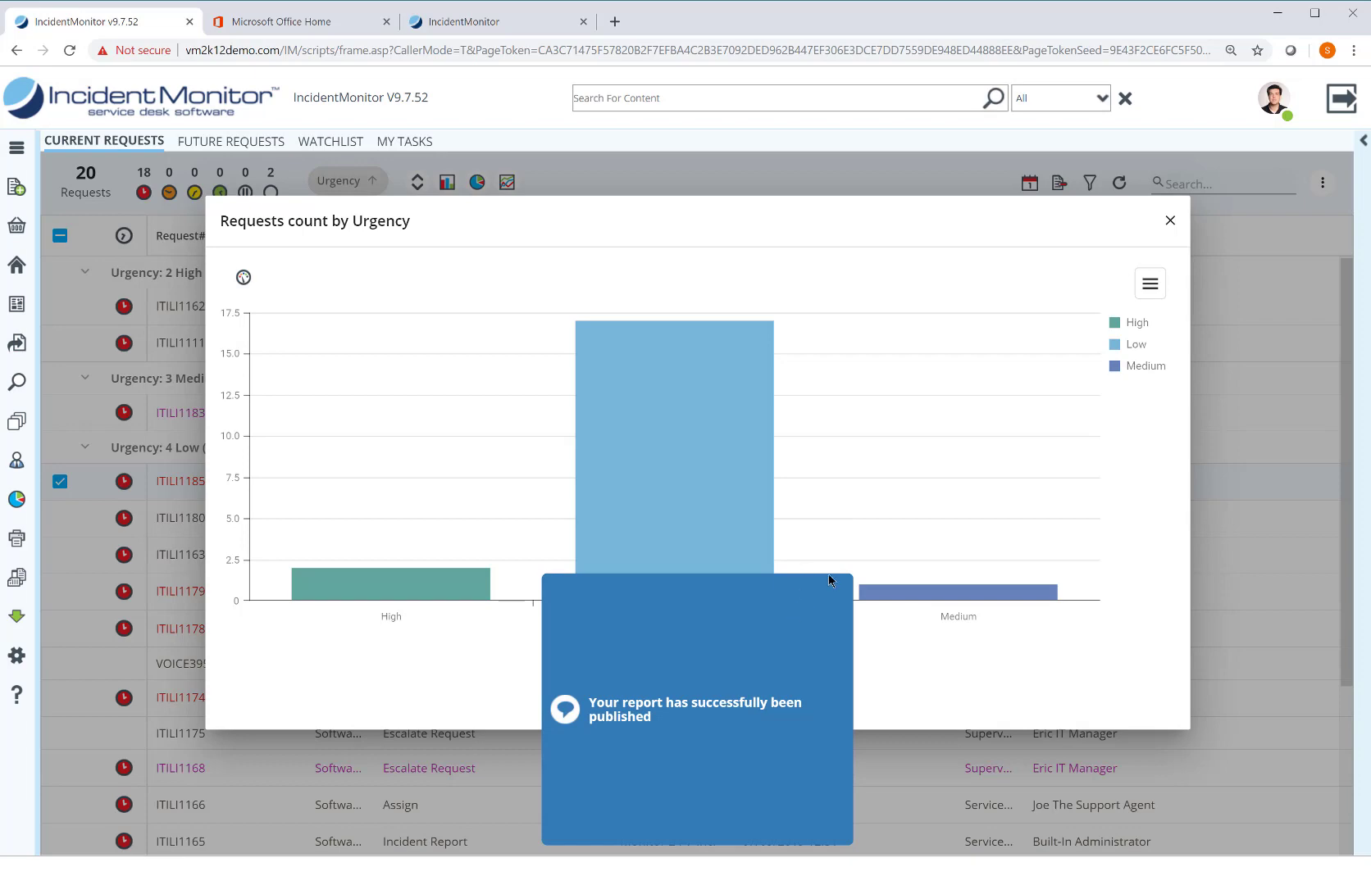
click(1170, 222)
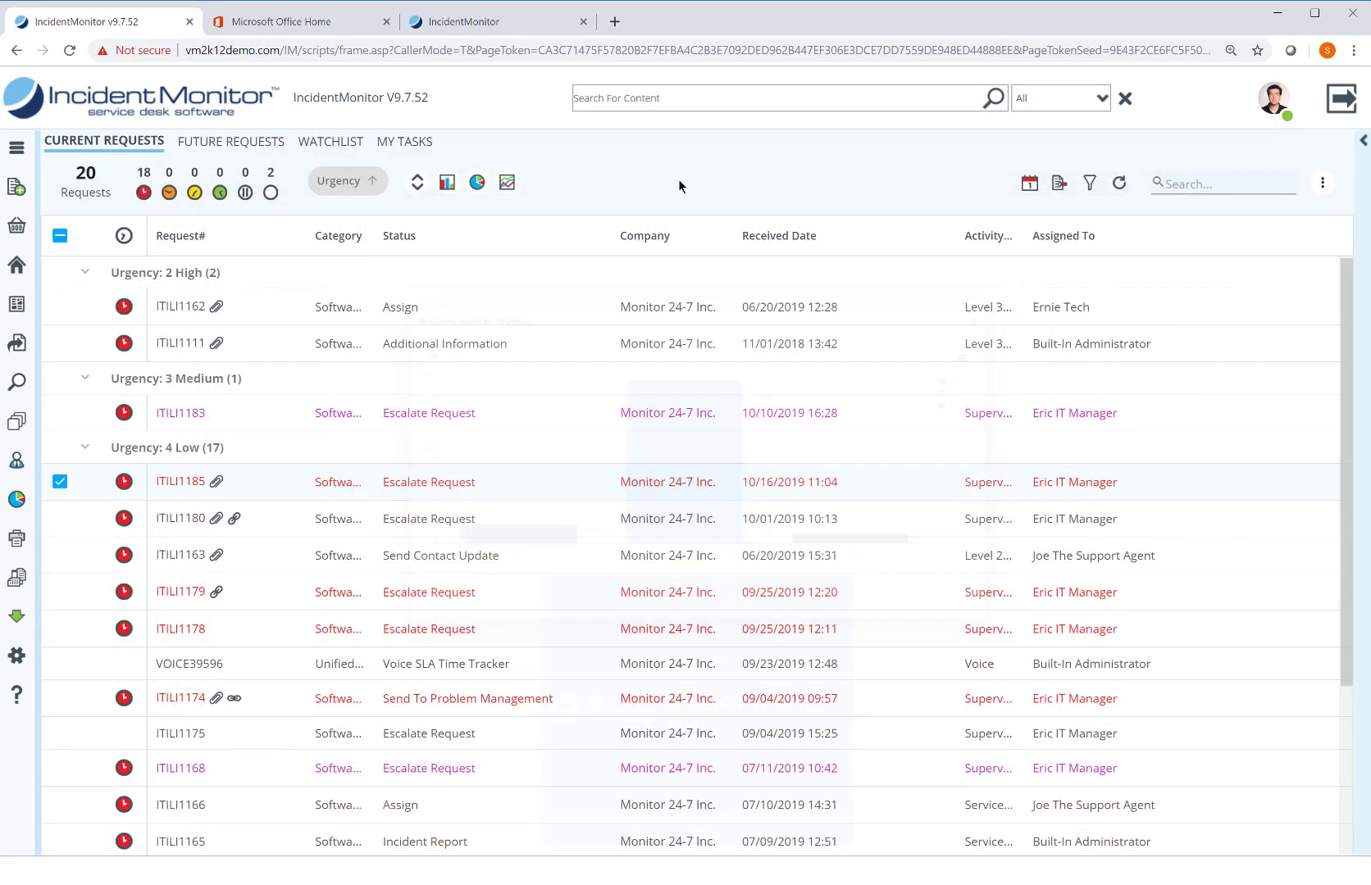
- Open the Metrics Dashboard from My Portal
click(16, 149)
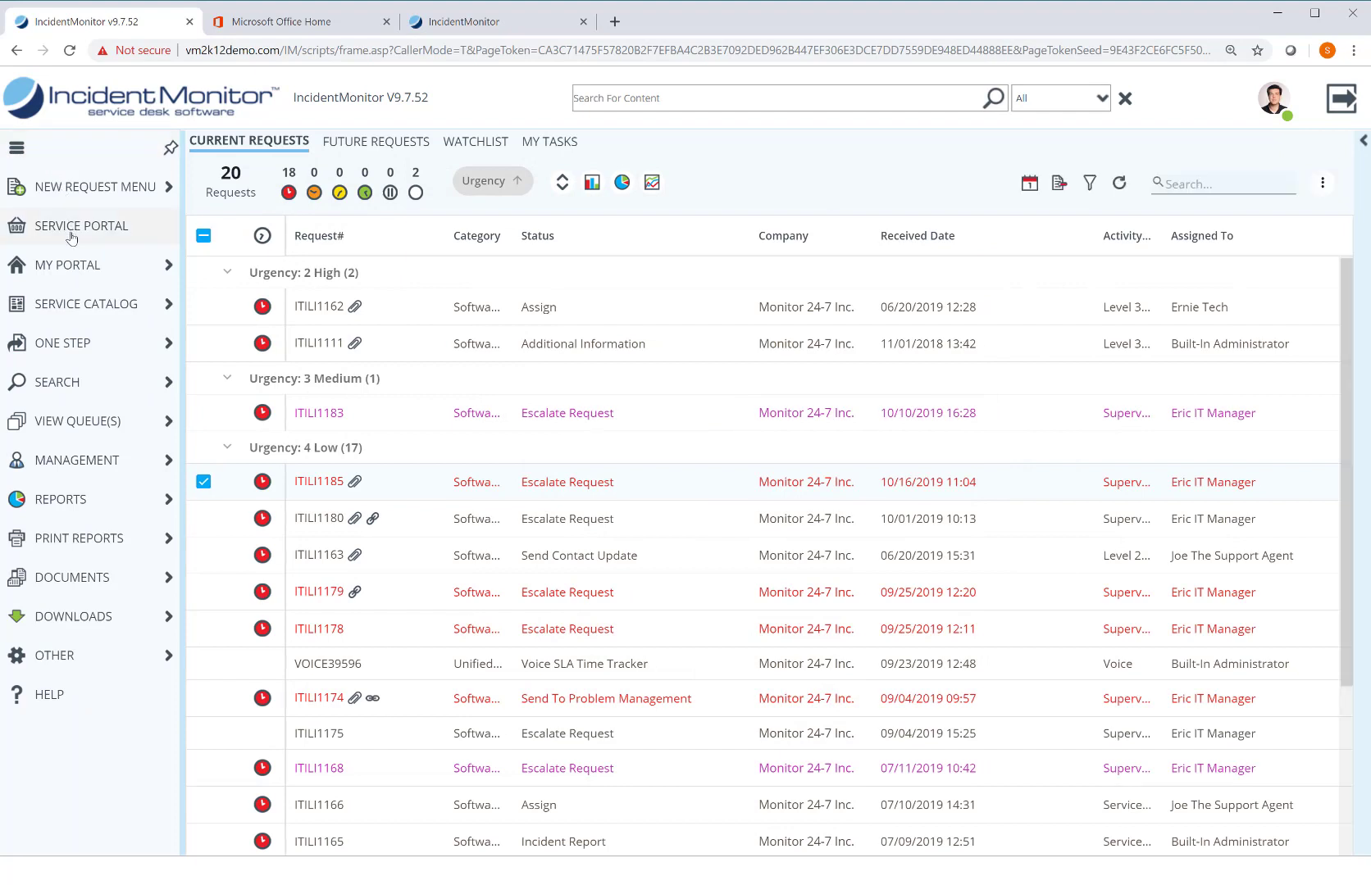
click(76, 266)
click(239, 215)
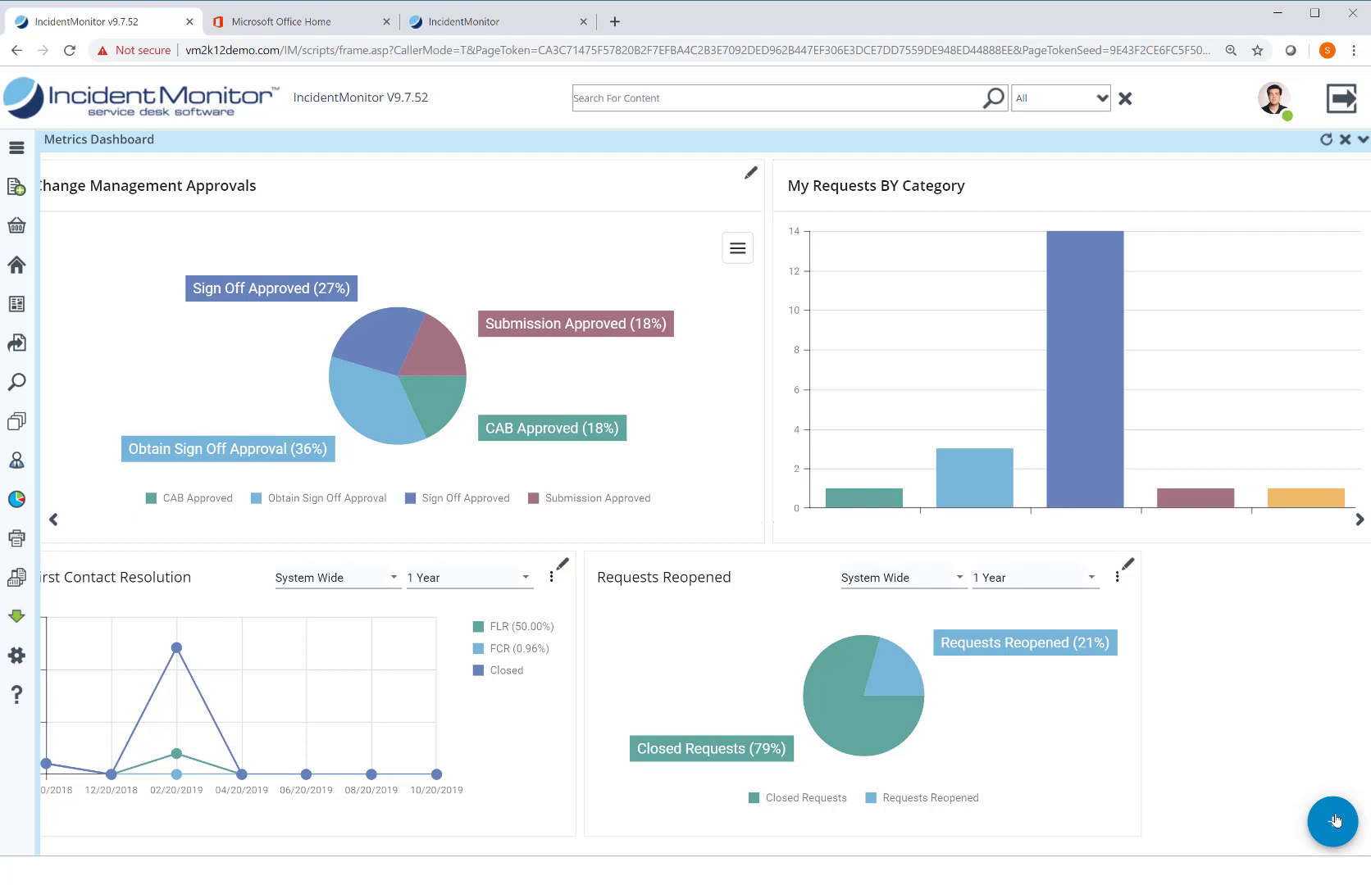
- Add the My Requests By Urgency metric from the Operations group to the dashboard
click(1332, 824)
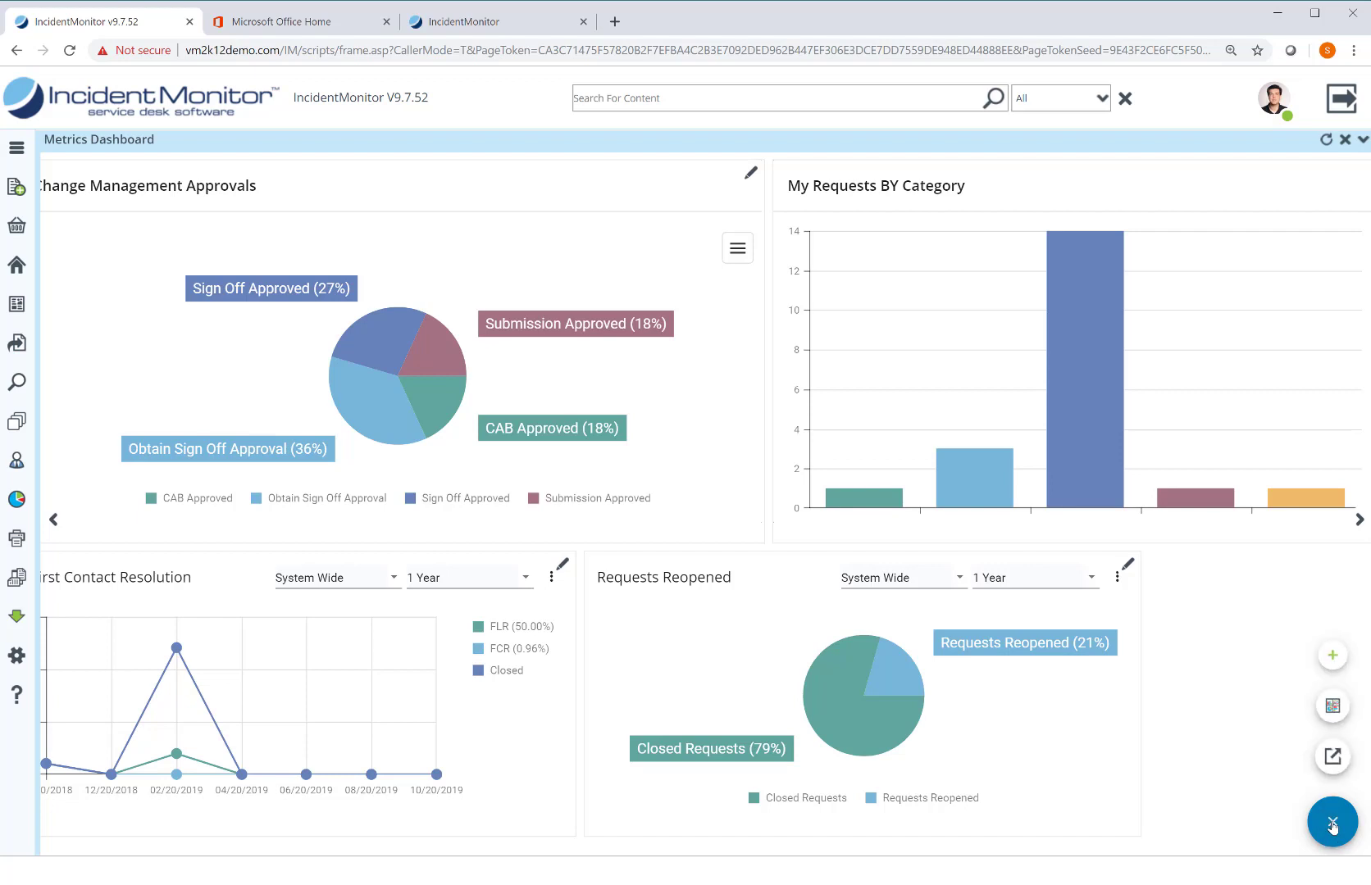
click(1332, 657)
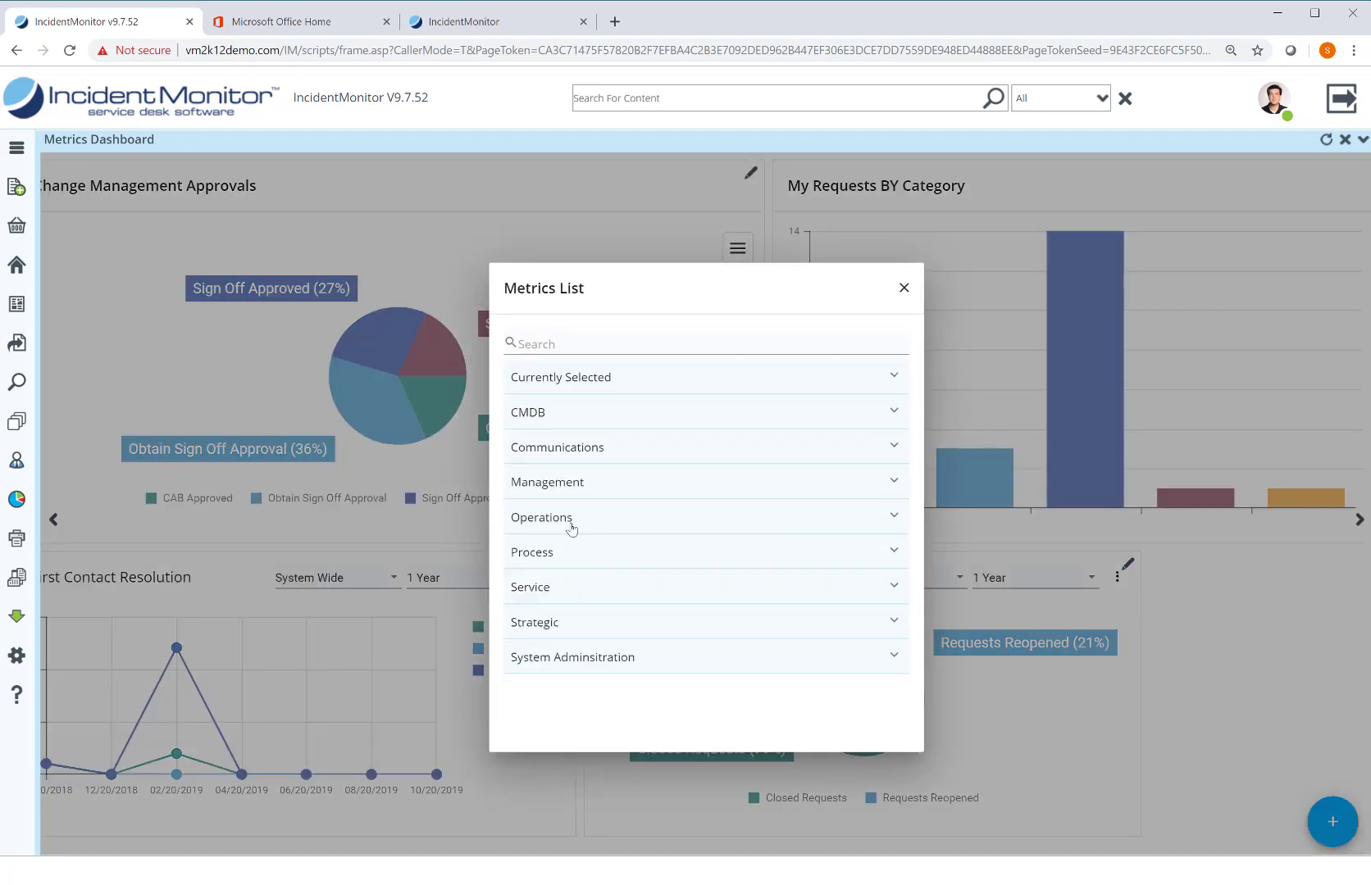
click(571, 528)
scroll(774, 645, down, 5)
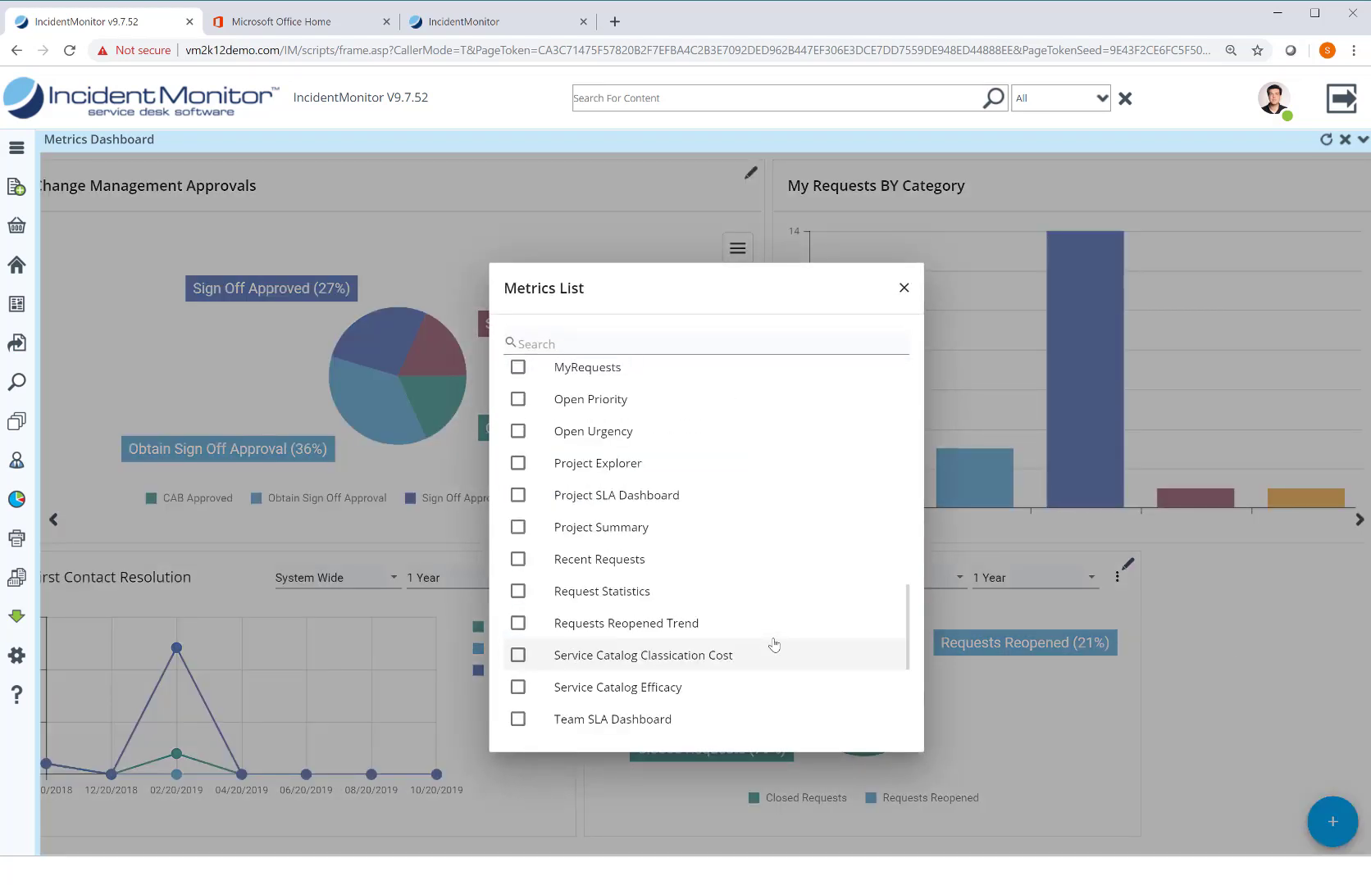
scroll(774, 645, down, 3)
scroll(774, 645, up, 6)
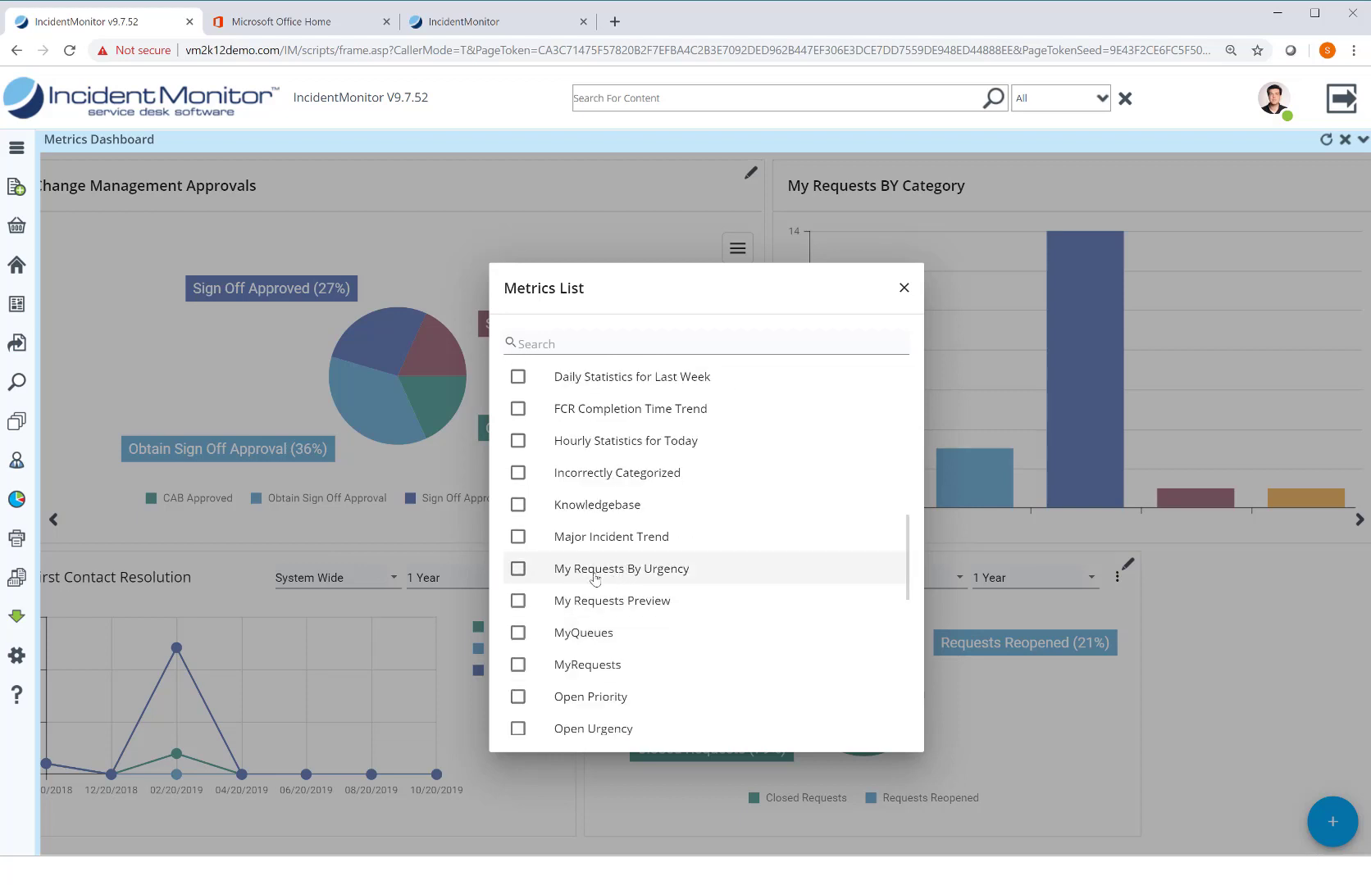
click(519, 570)
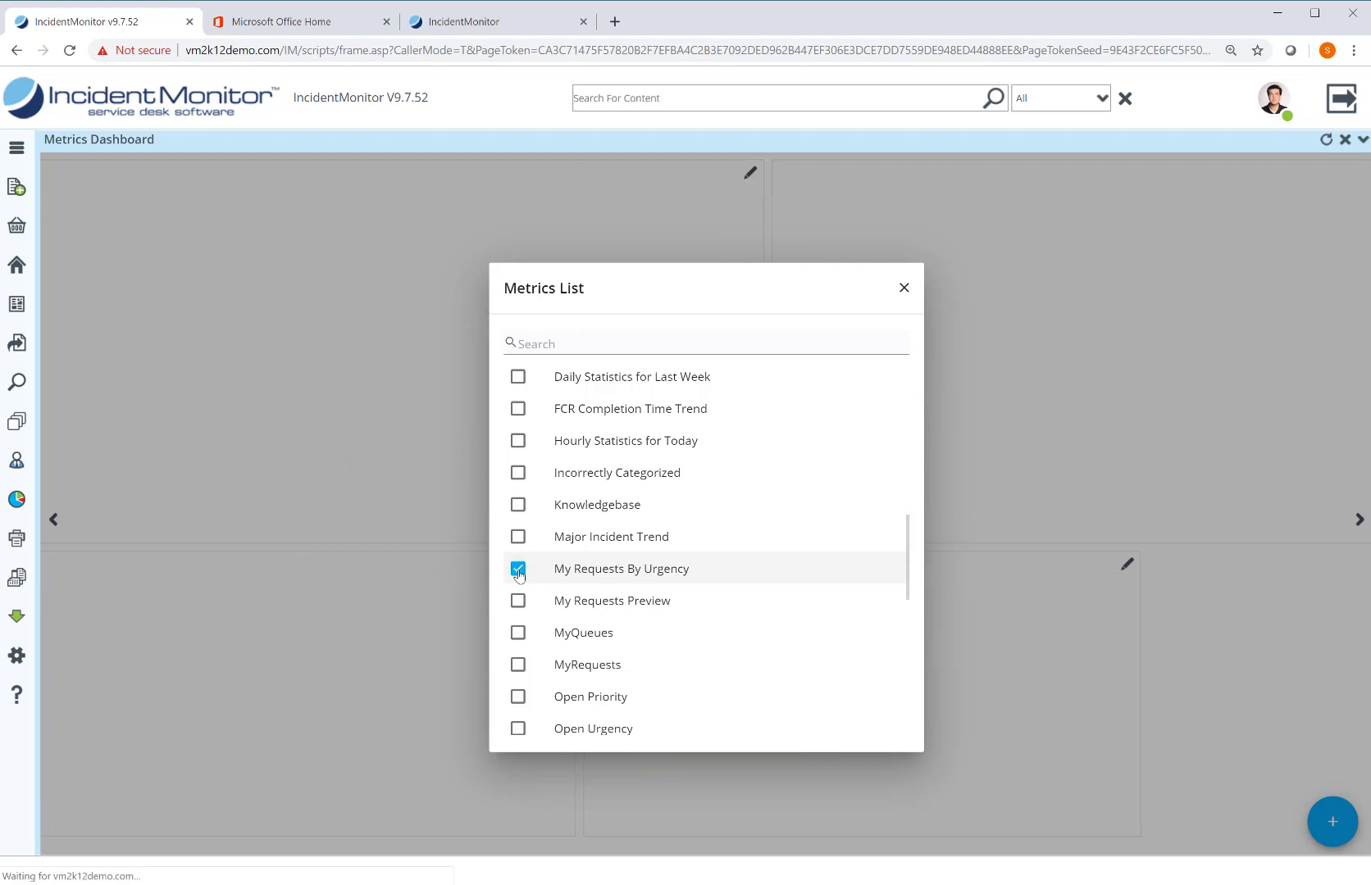
click(903, 294)
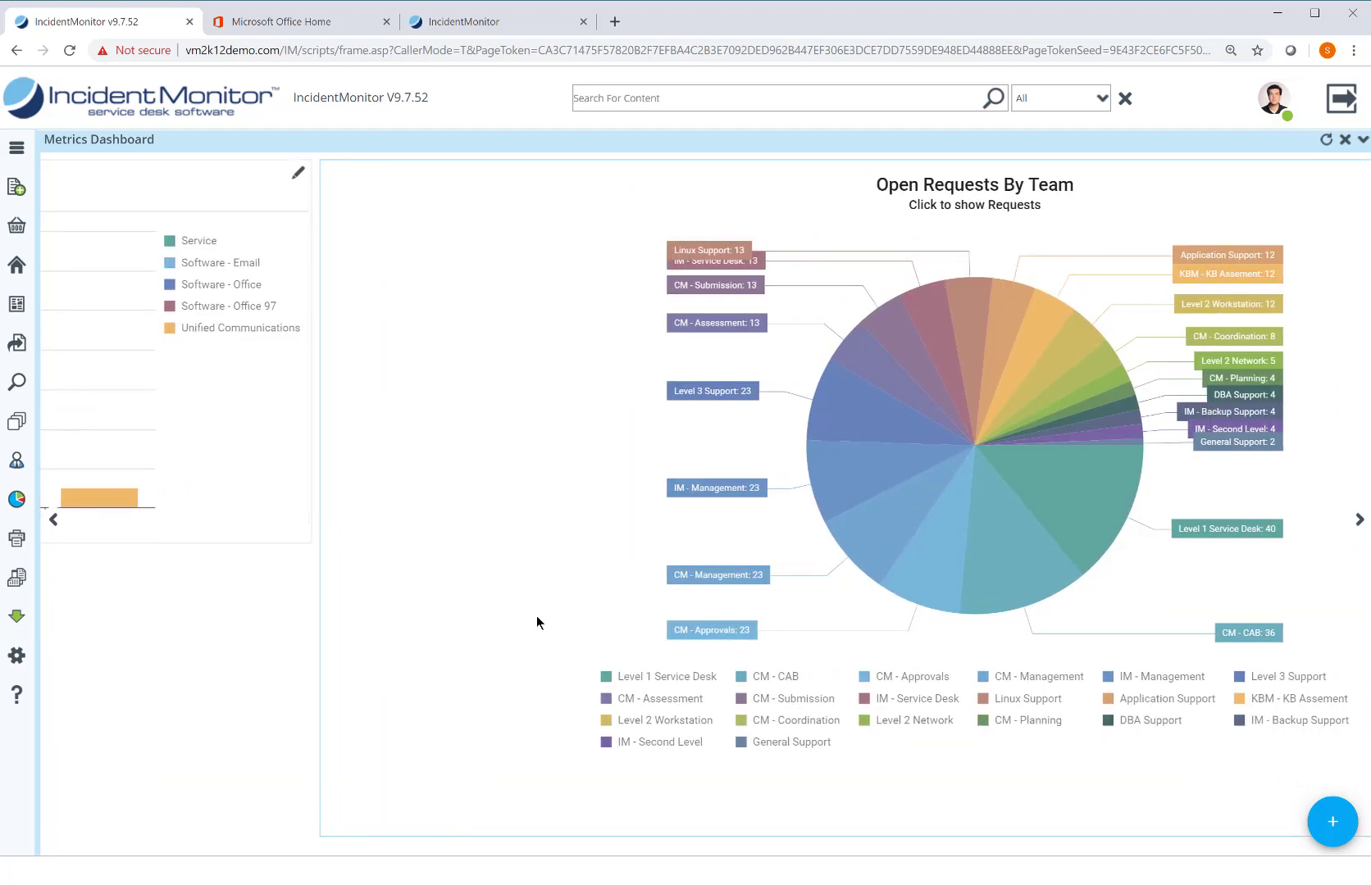
- Locate the My Requests By Urgency chart on the dashboard and check its width, height and position layout options
click(1358, 519)
click(1359, 521)
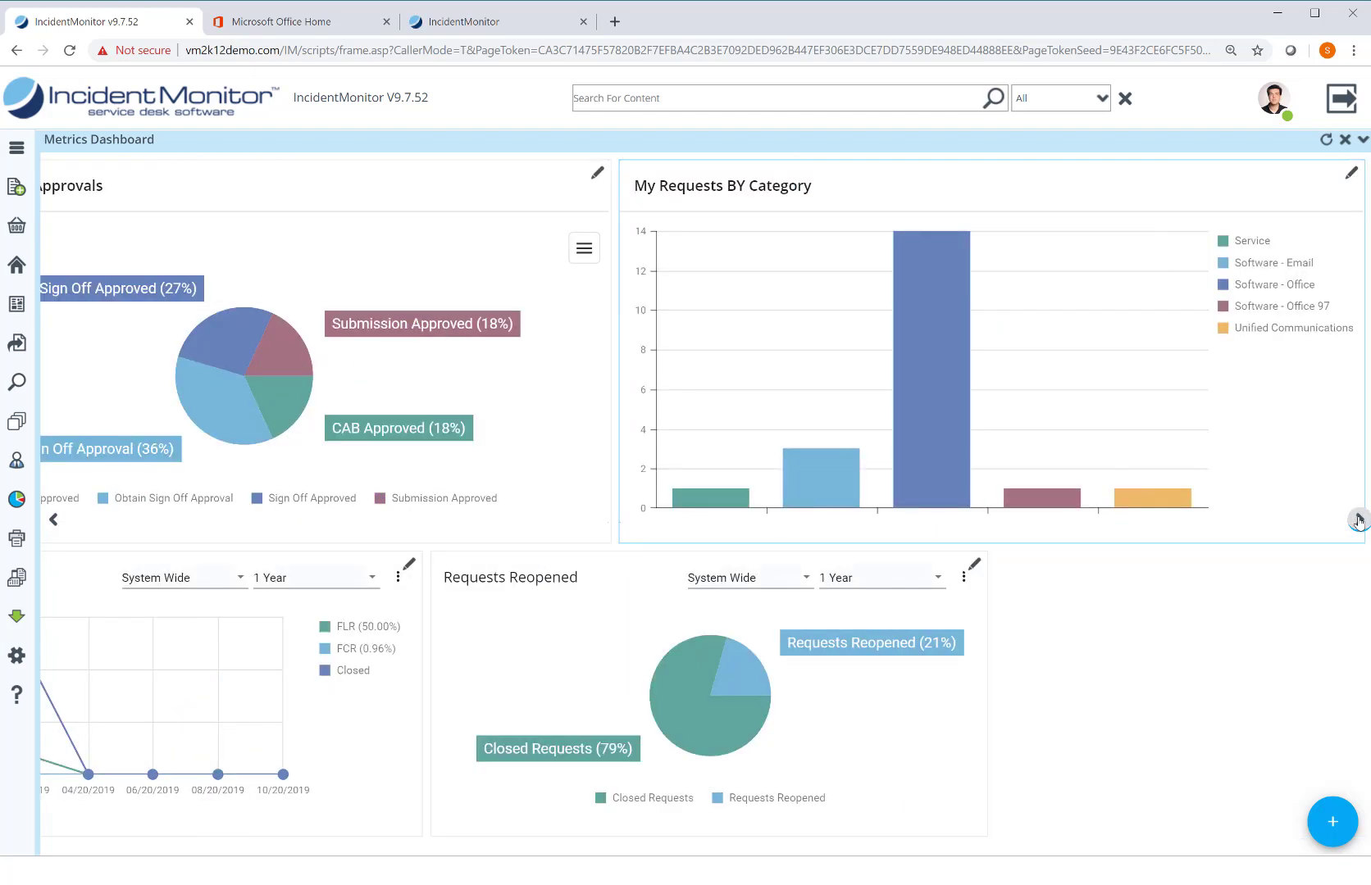
click(1359, 521)
click(1359, 522)
click(1360, 521)
click(1359, 520)
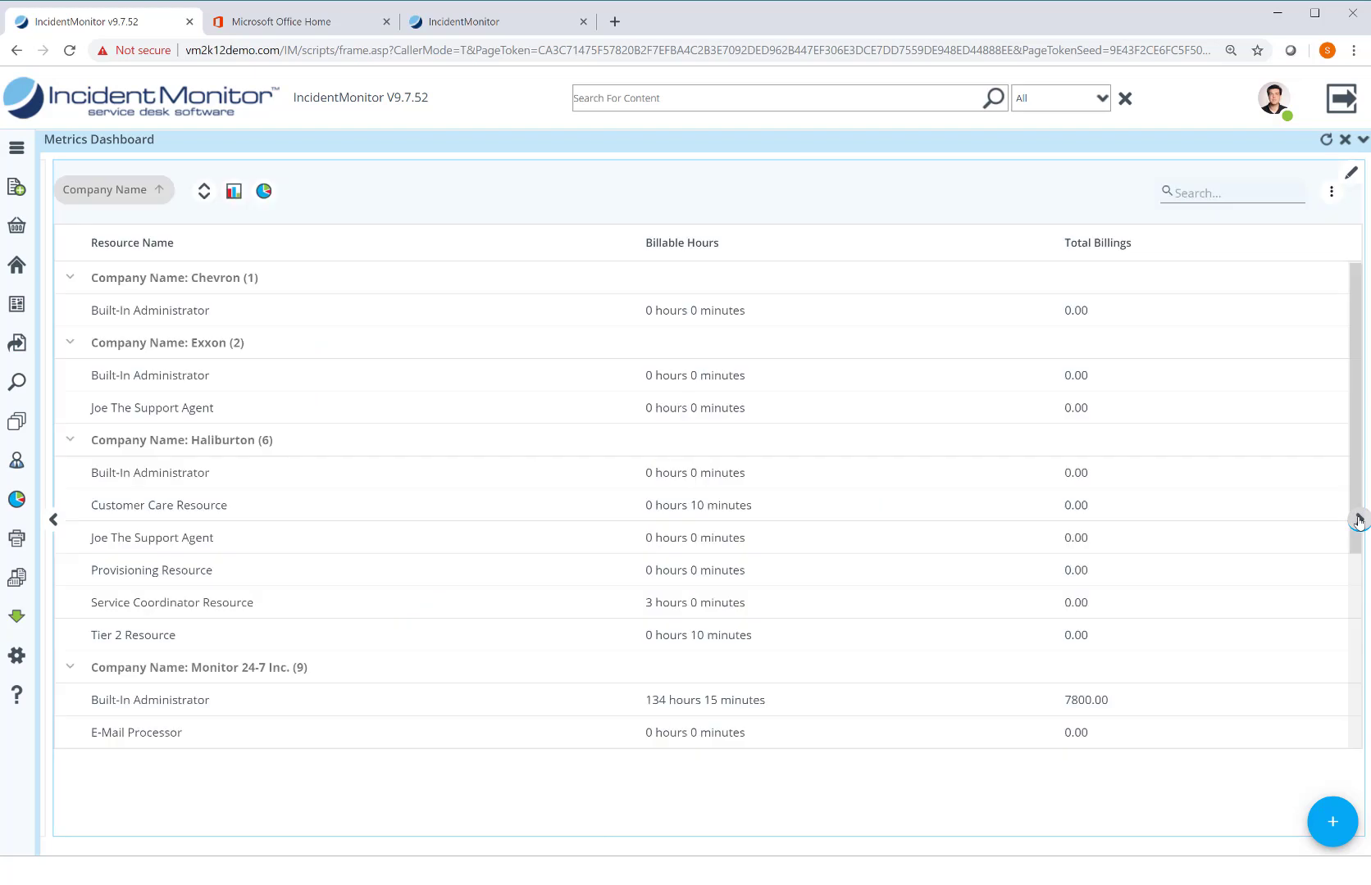
click(1359, 519)
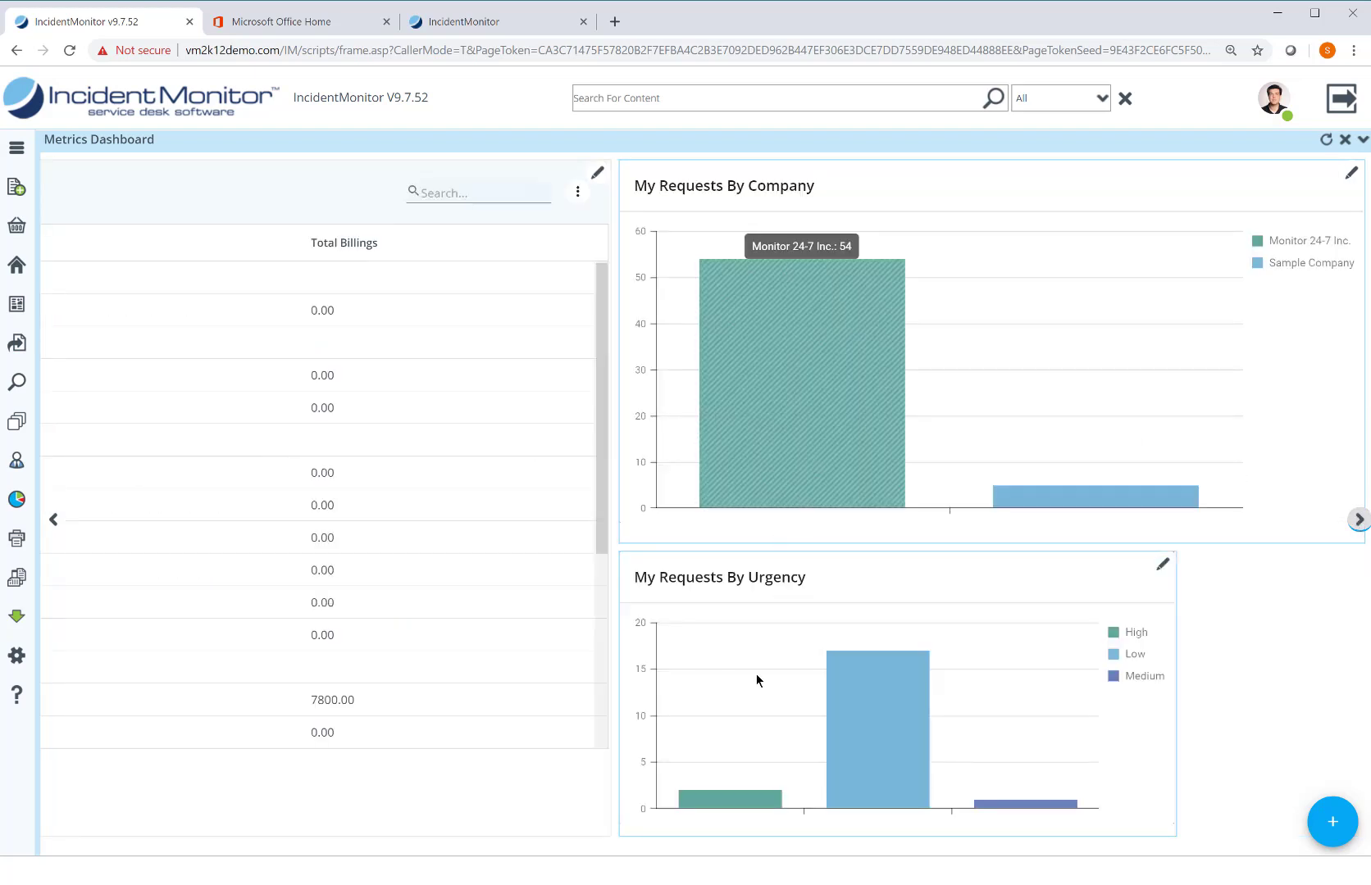
click(1162, 566)
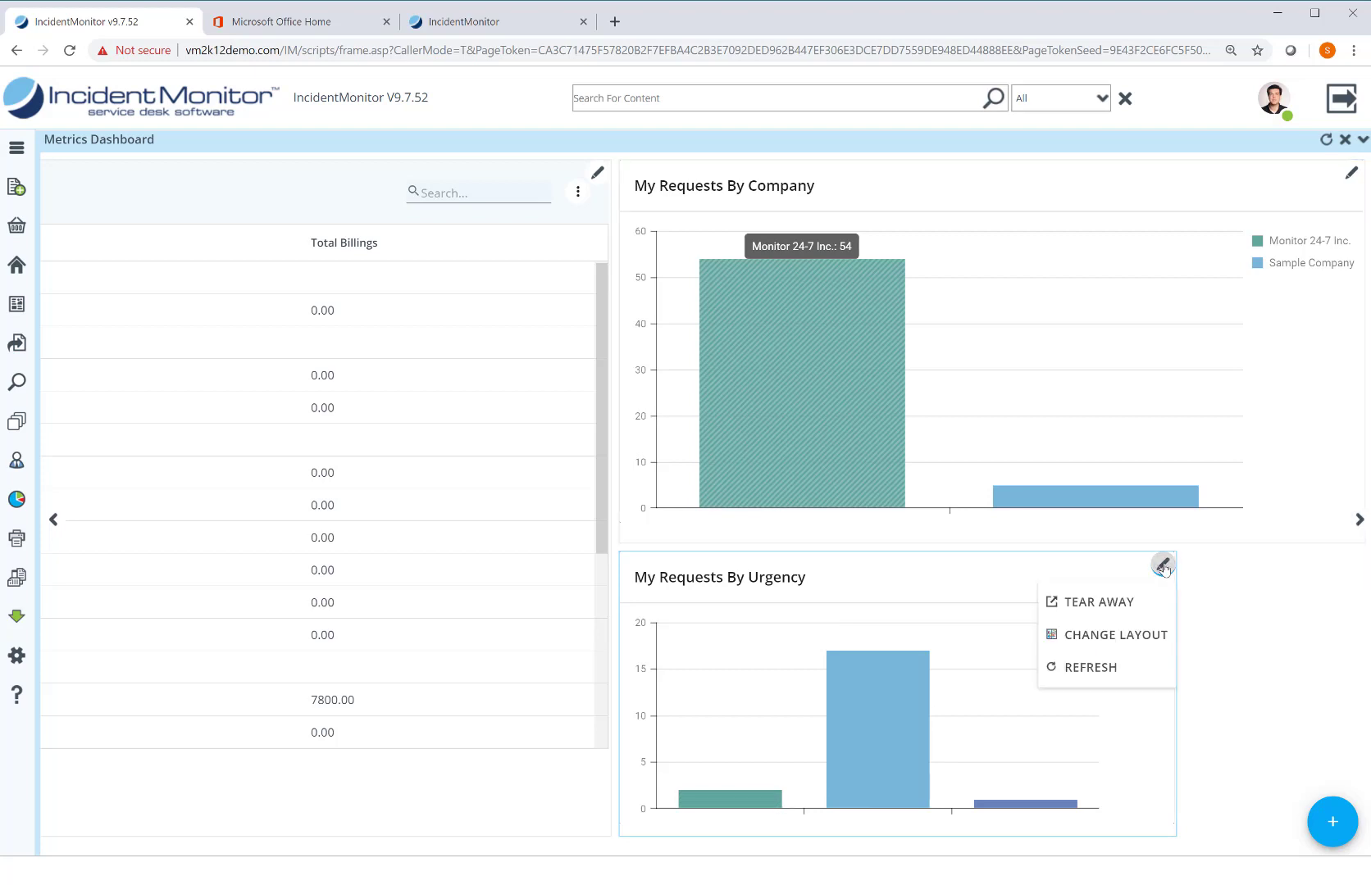
click(1091, 641)
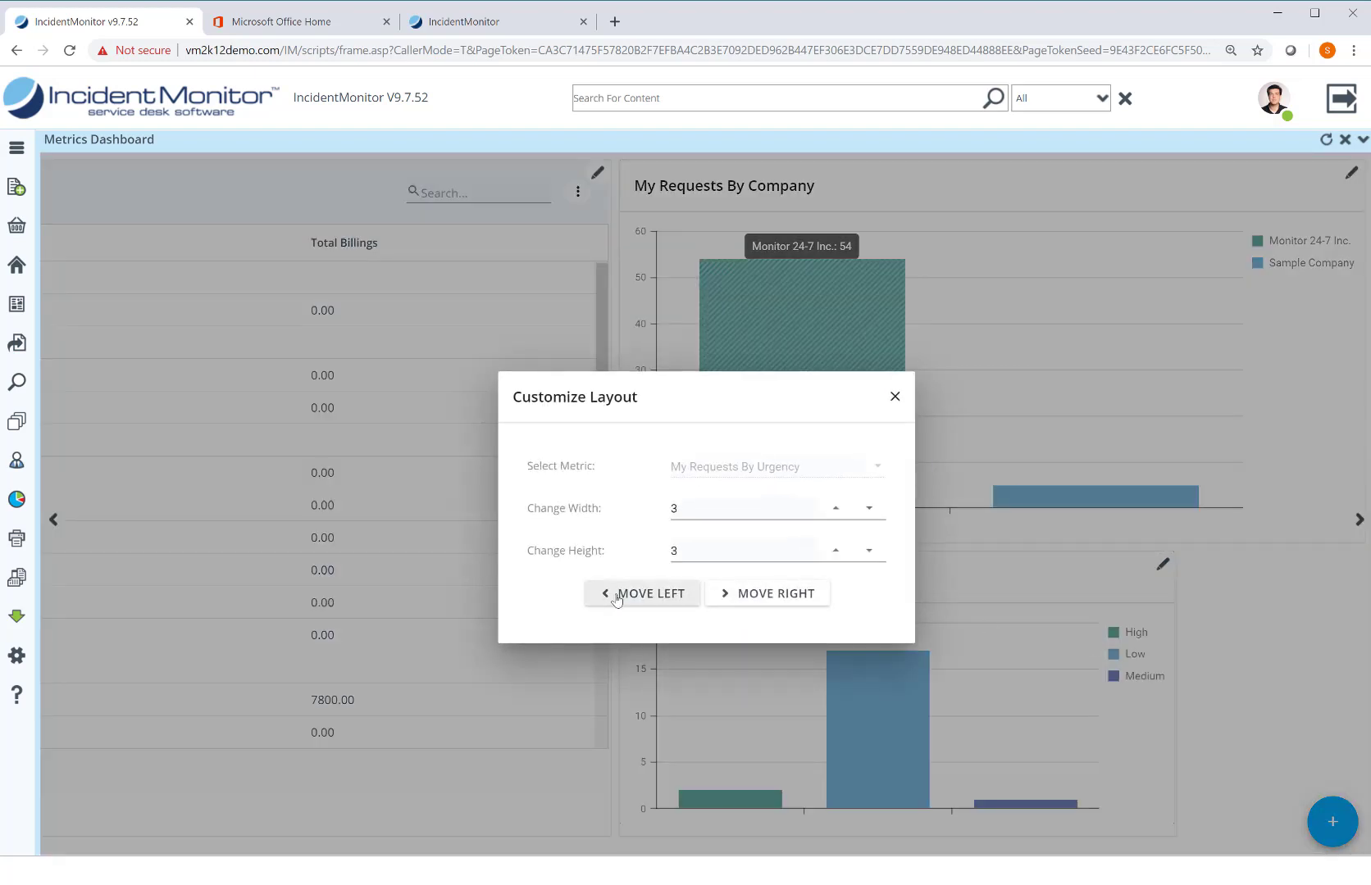
click(895, 398)
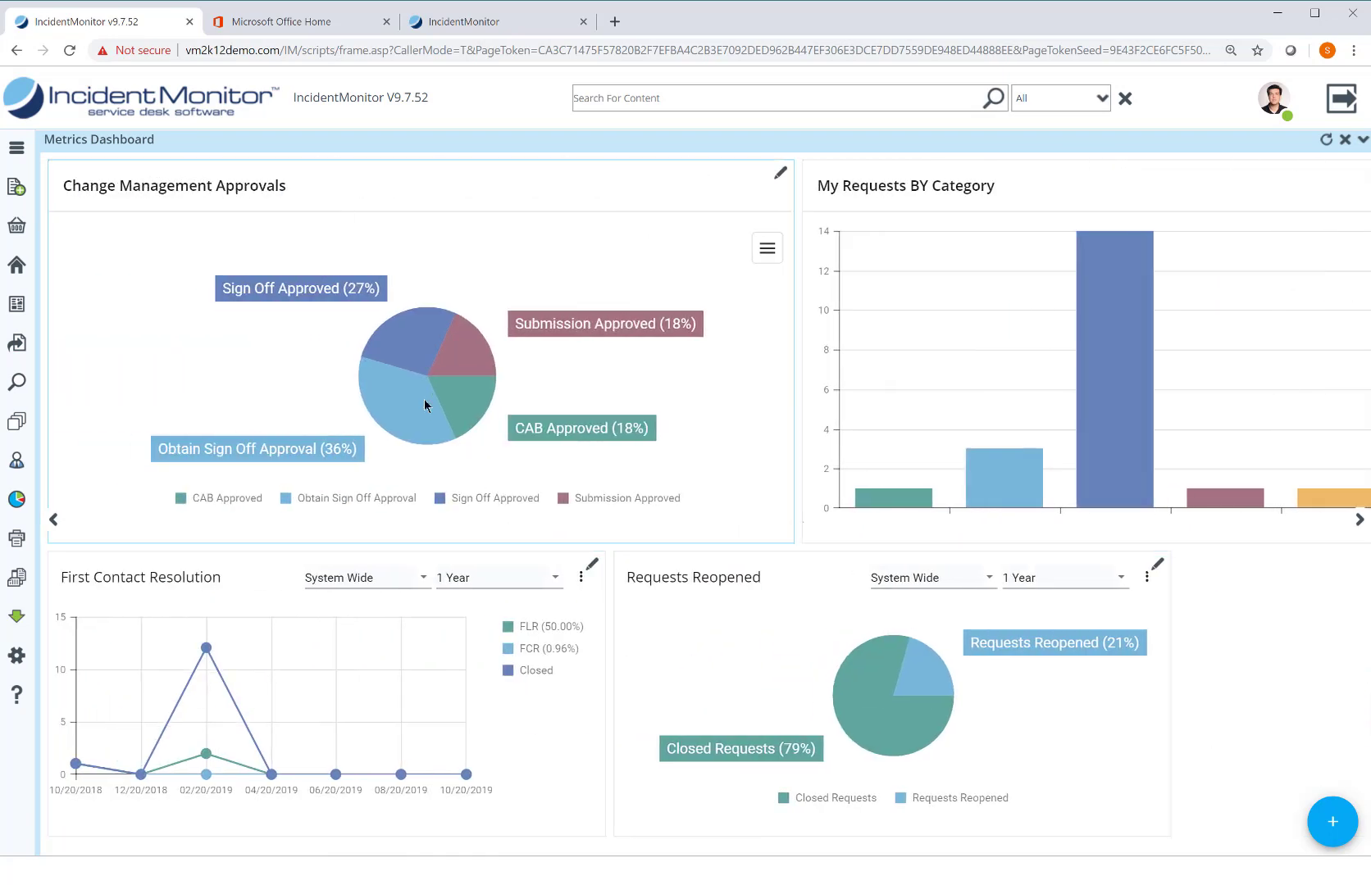
- Minimize the Metrics Dashboard and open My Home Page from My Portal
mouse_move(284, 299)
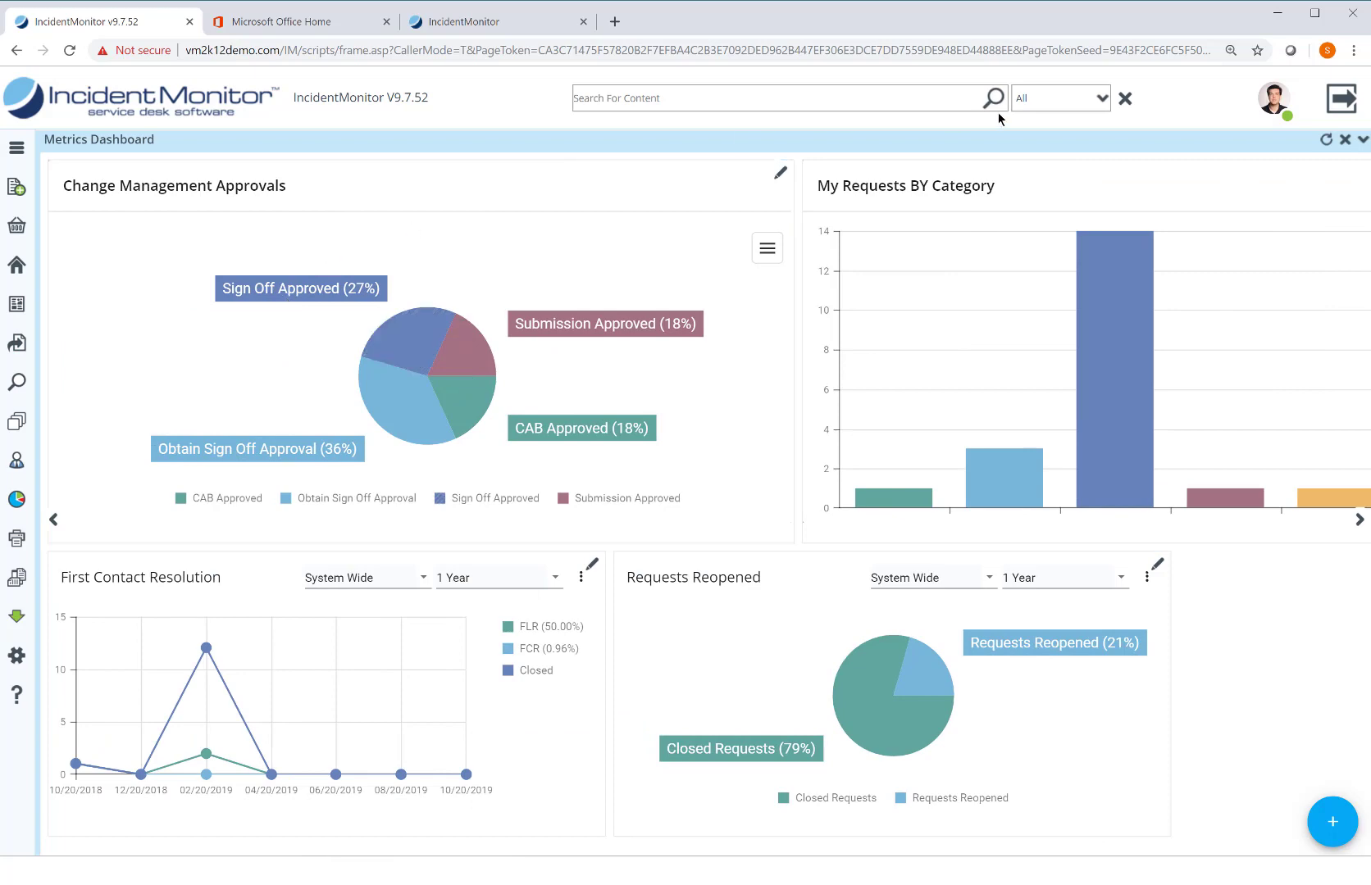
click(1363, 142)
click(14, 153)
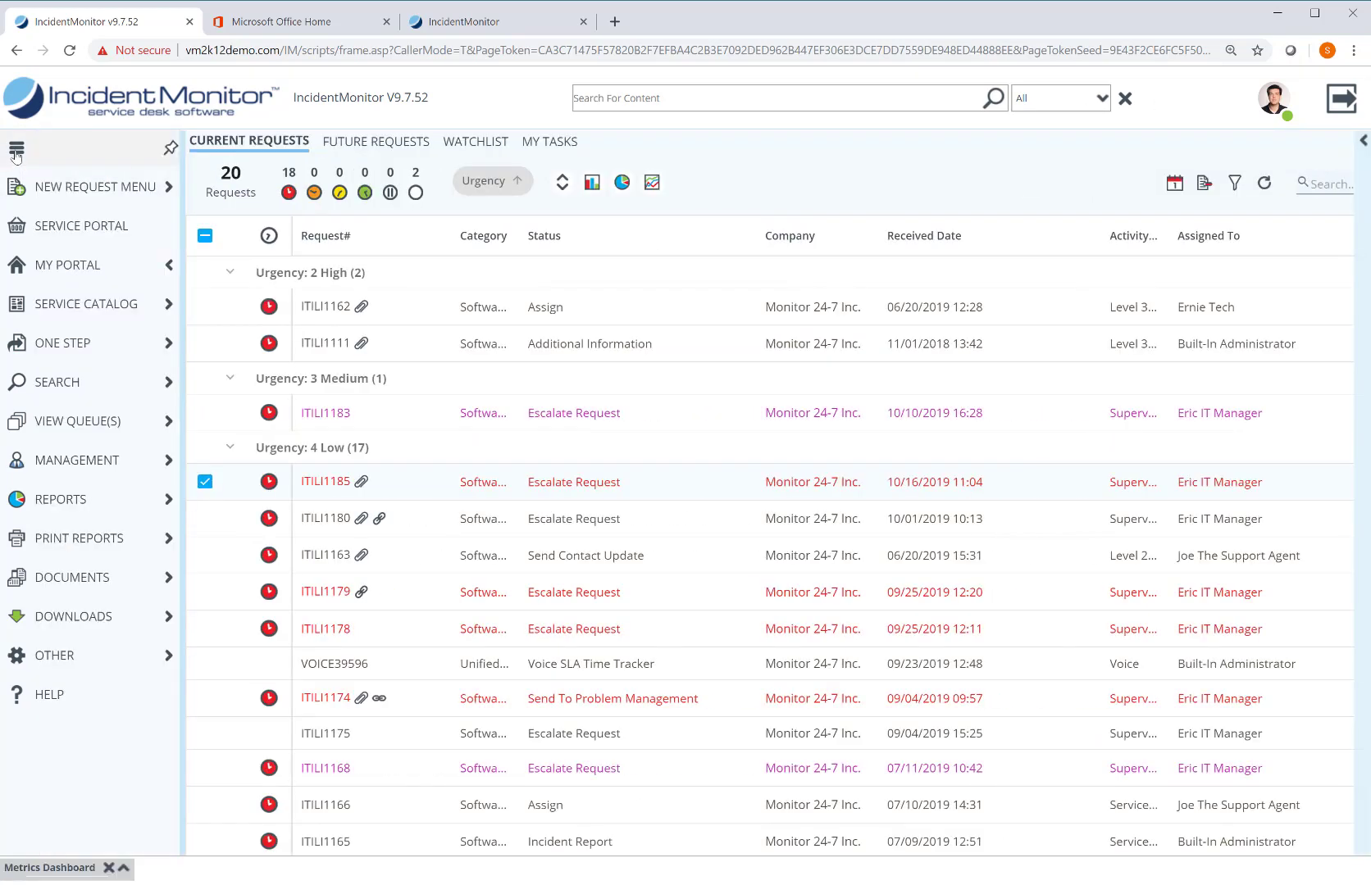
click(64, 265)
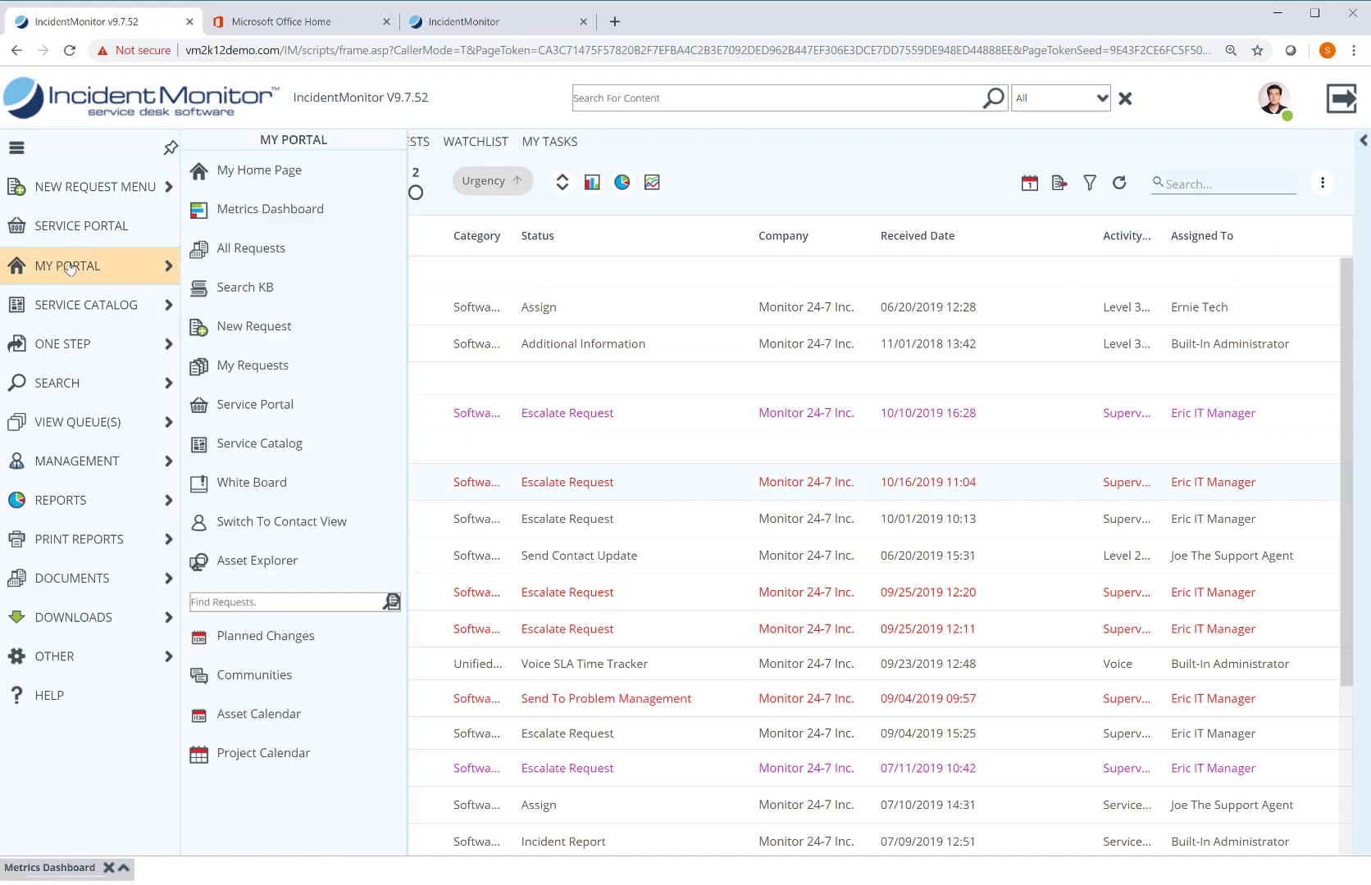
click(252, 182)
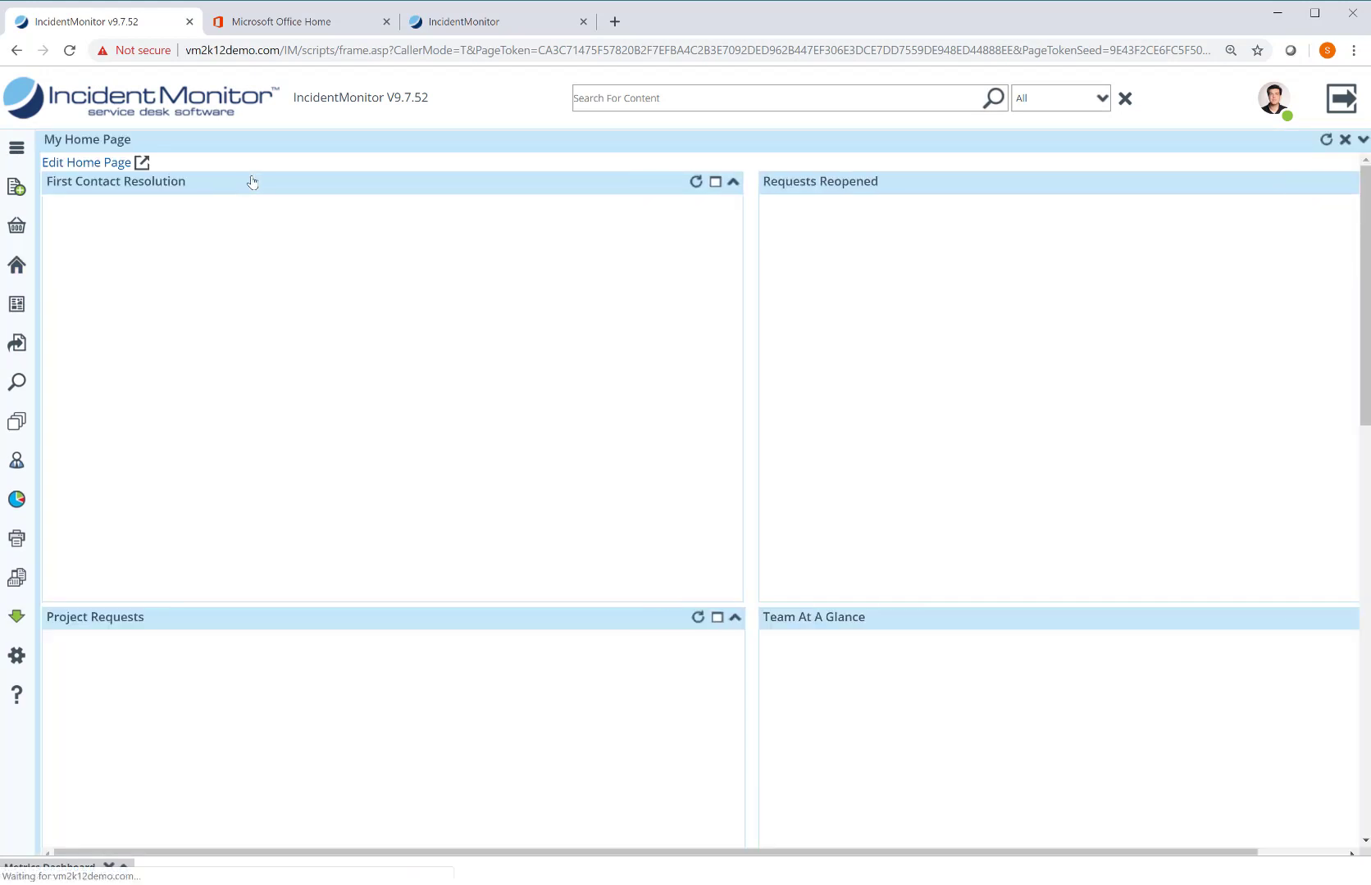
- Review the content available for the home page without changing its layout, and minimize the page
click(88, 163)
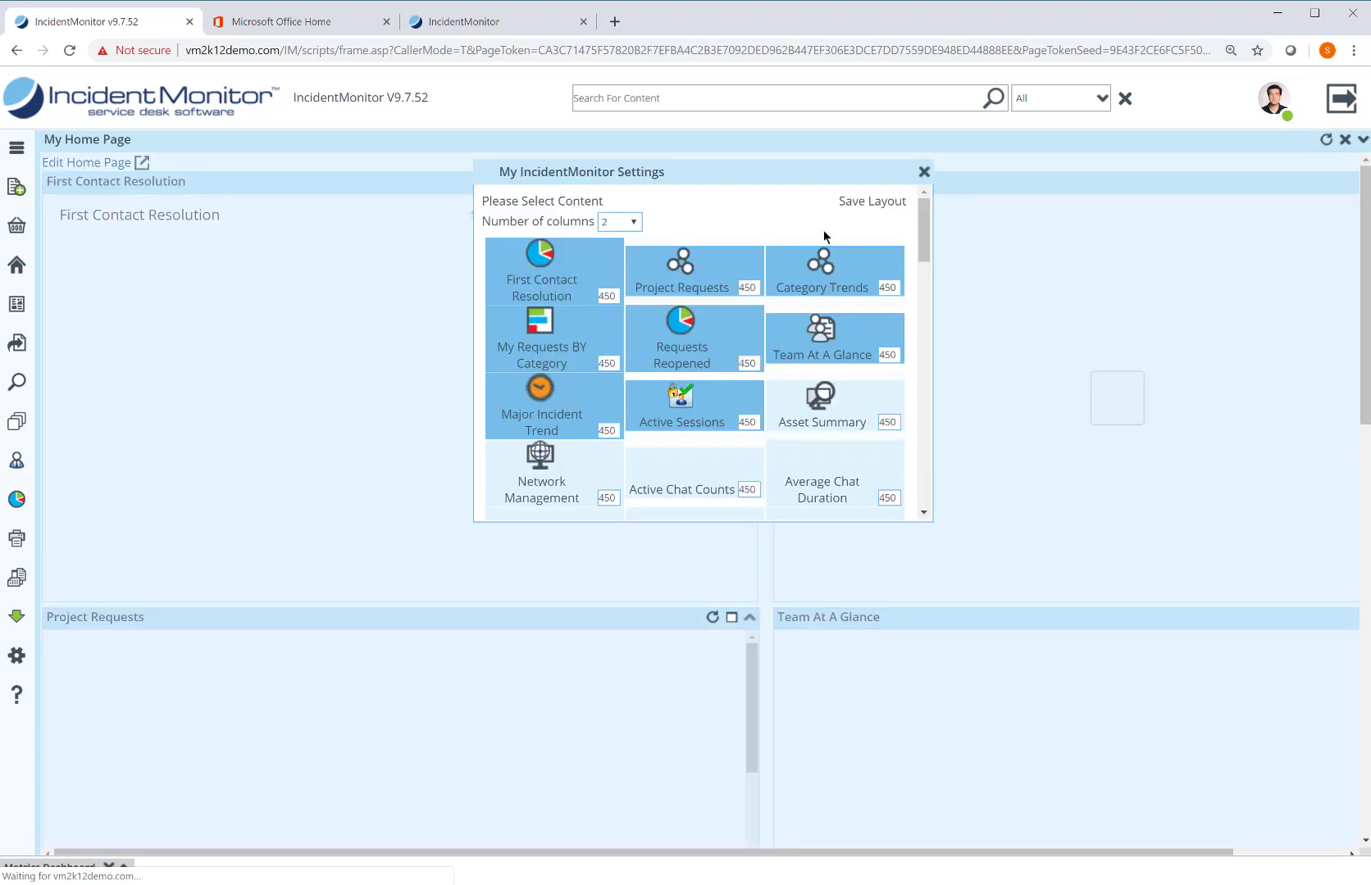
drag(926, 222, 921, 289)
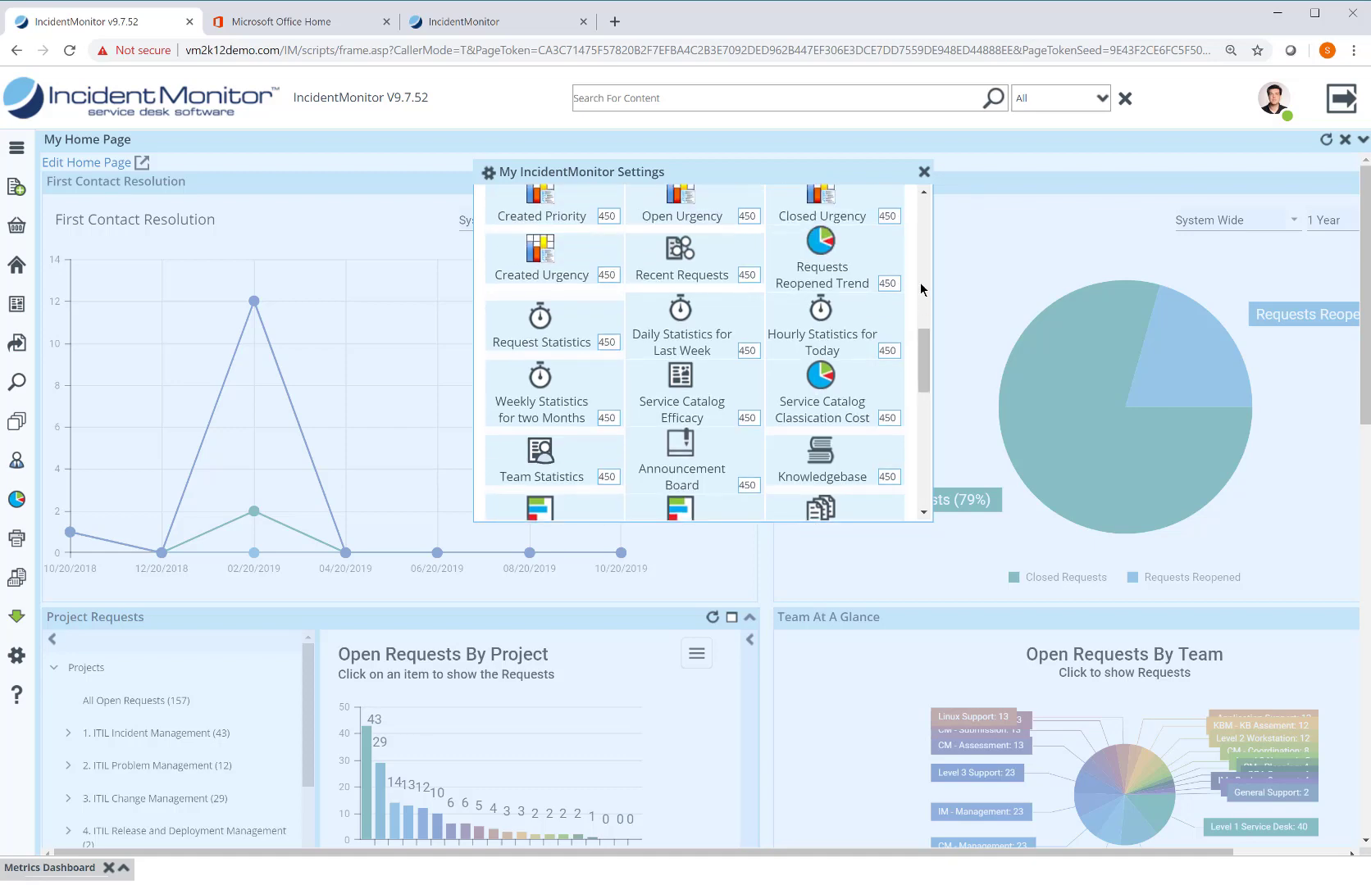
click(923, 173)
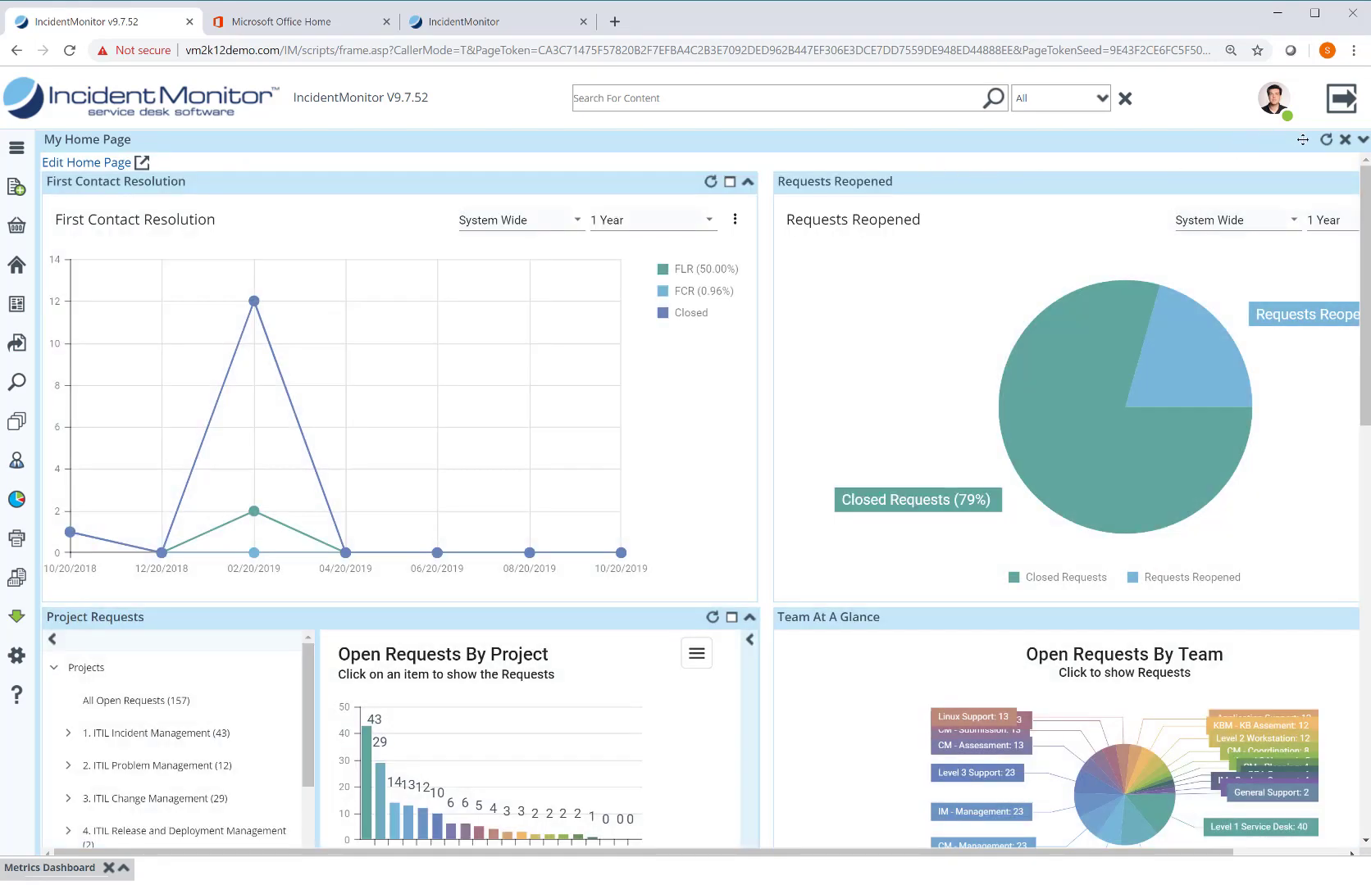
click(1362, 139)
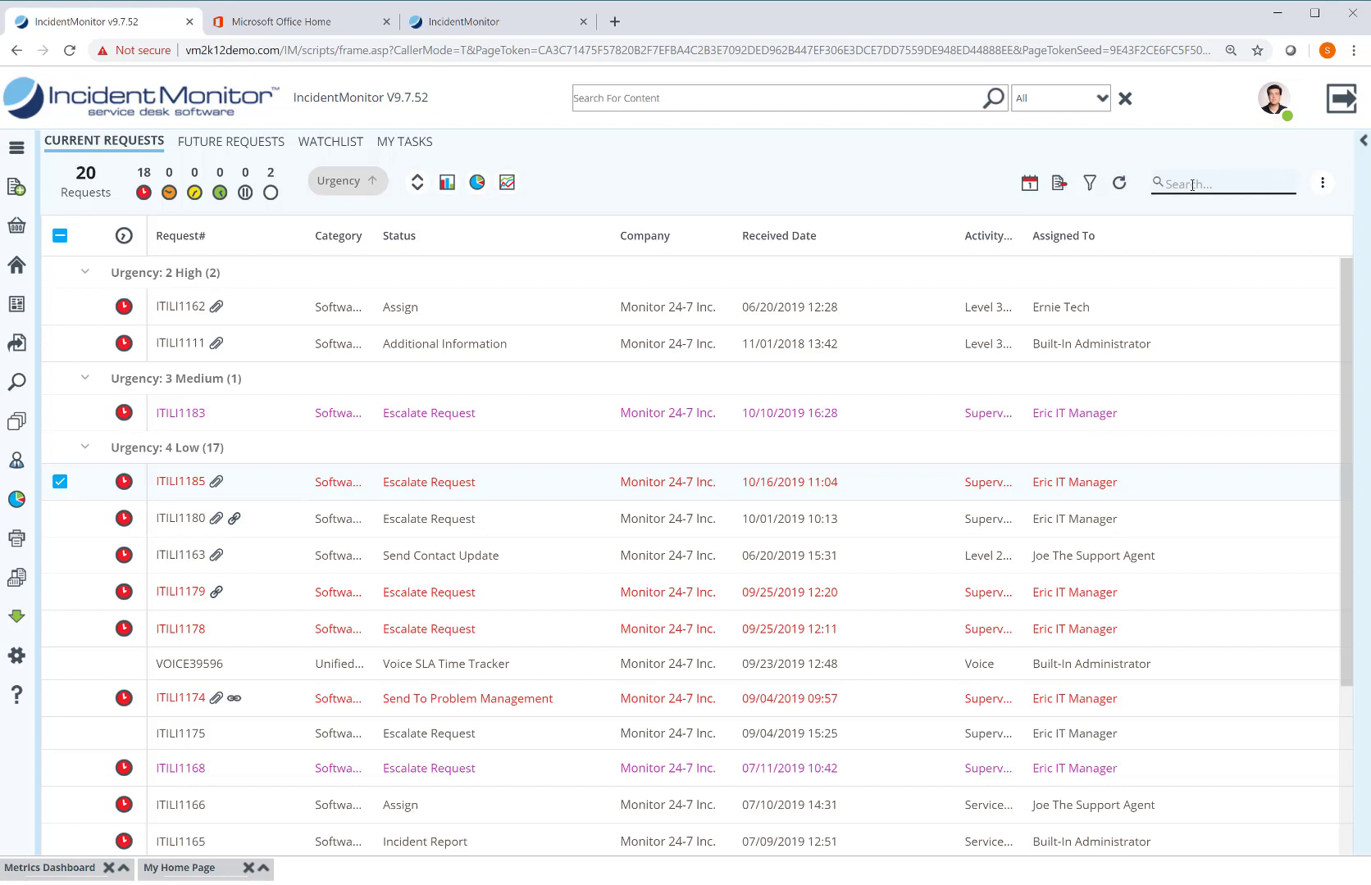
- Show the column filter row in Current Requests, and check the Received Date filter conditions and the list's layout and export options
click(1090, 183)
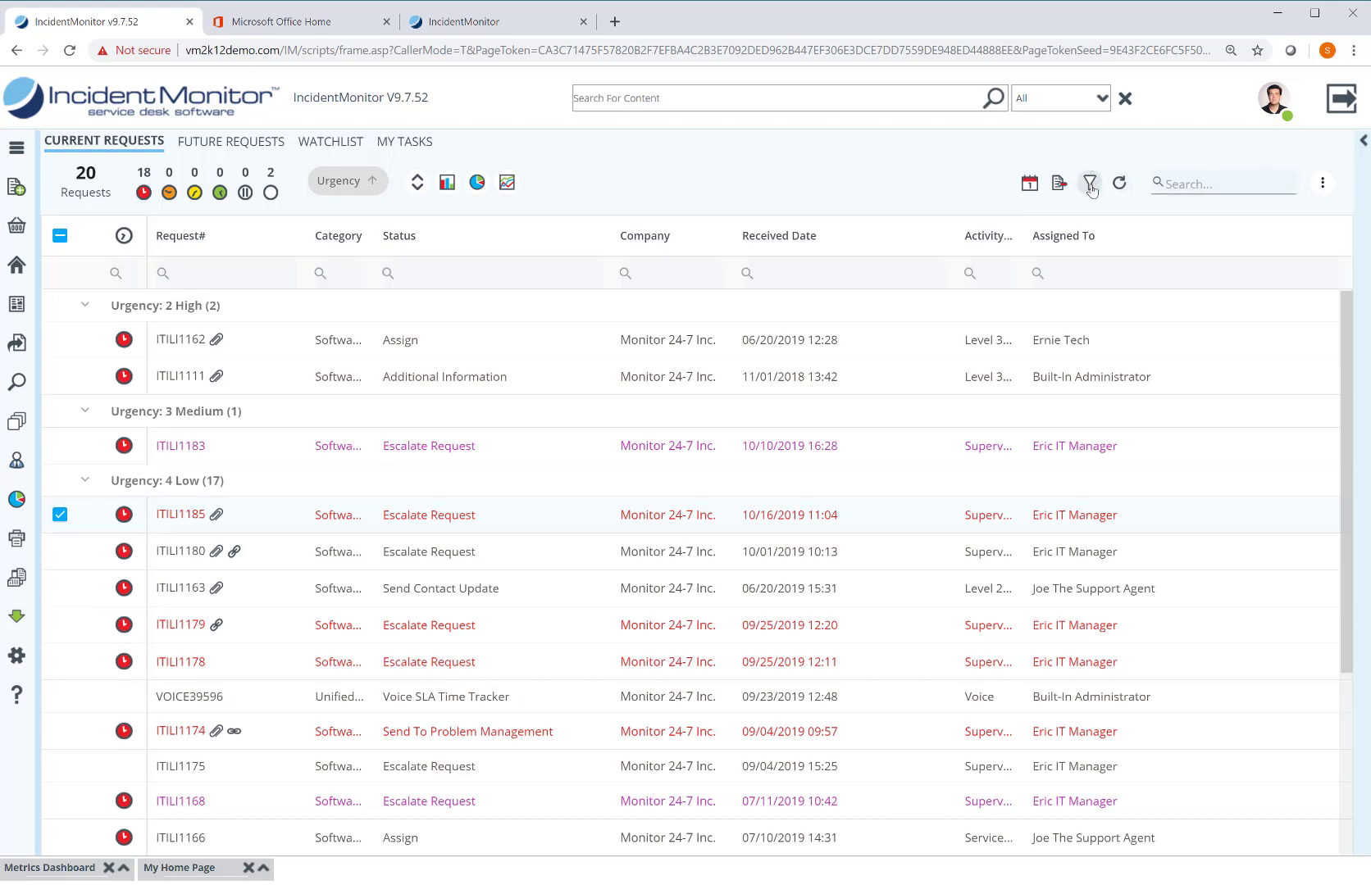
click(746, 273)
click(771, 272)
click(746, 273)
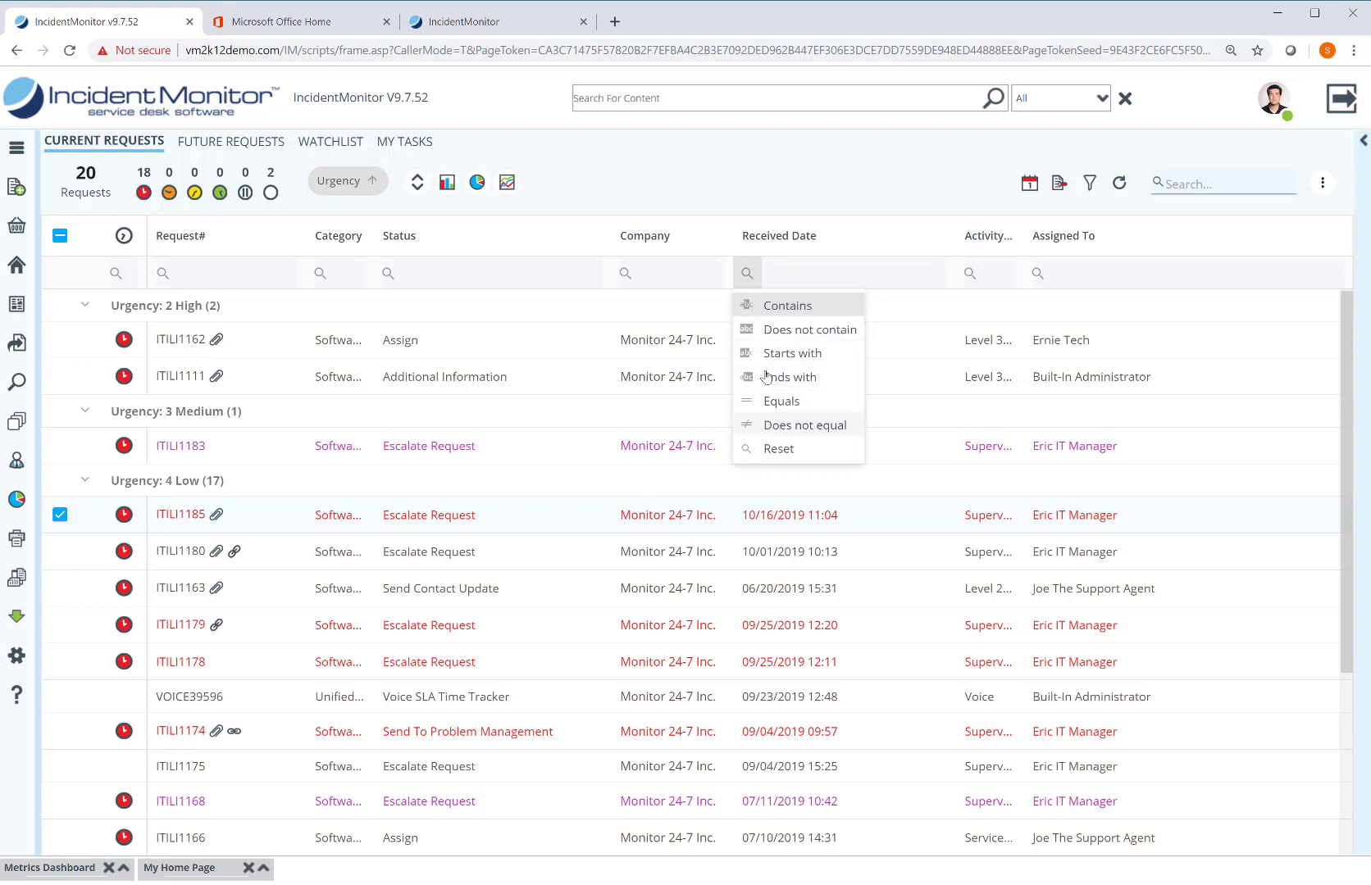
click(780, 274)
click(748, 276)
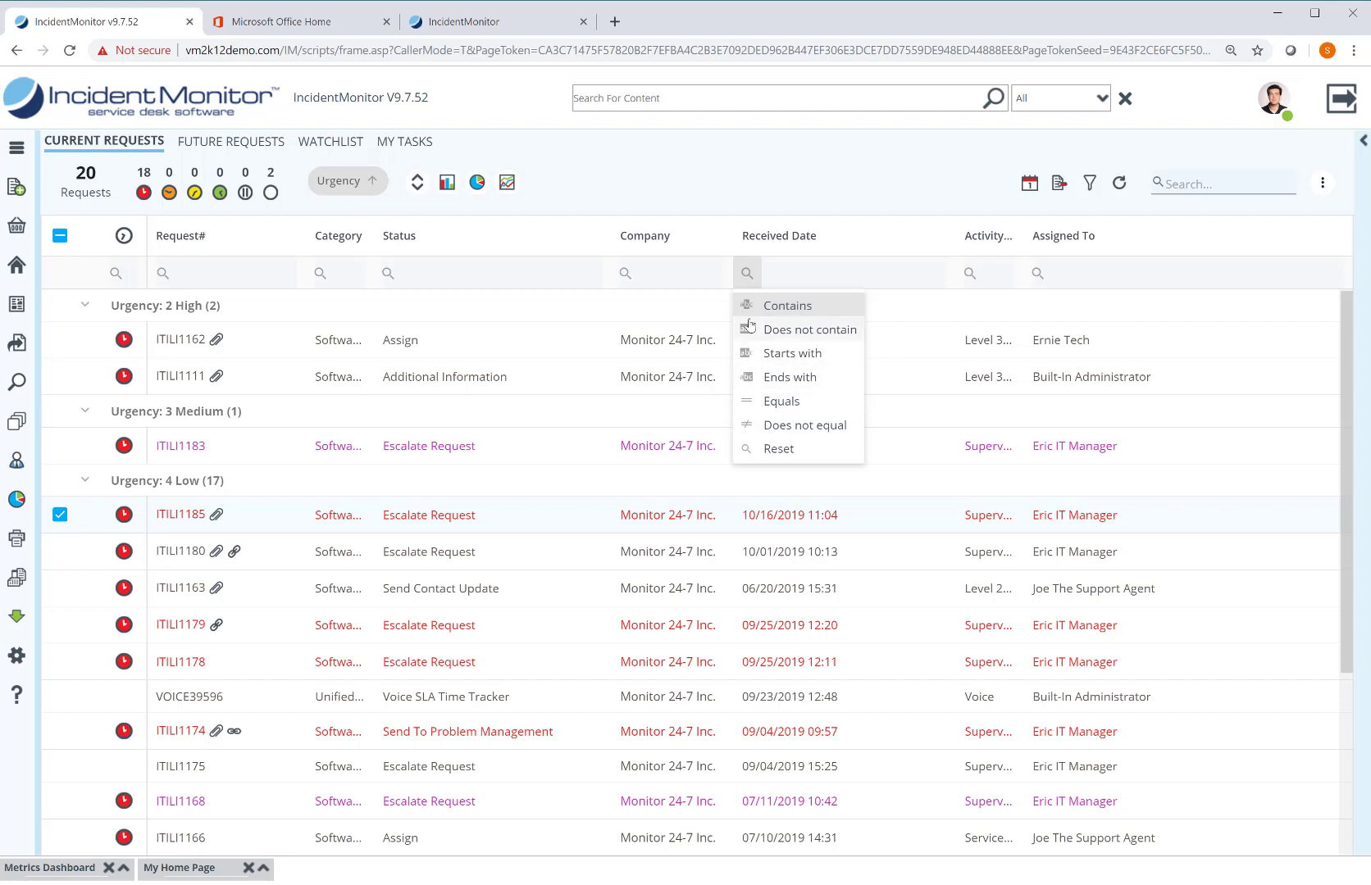
click(778, 275)
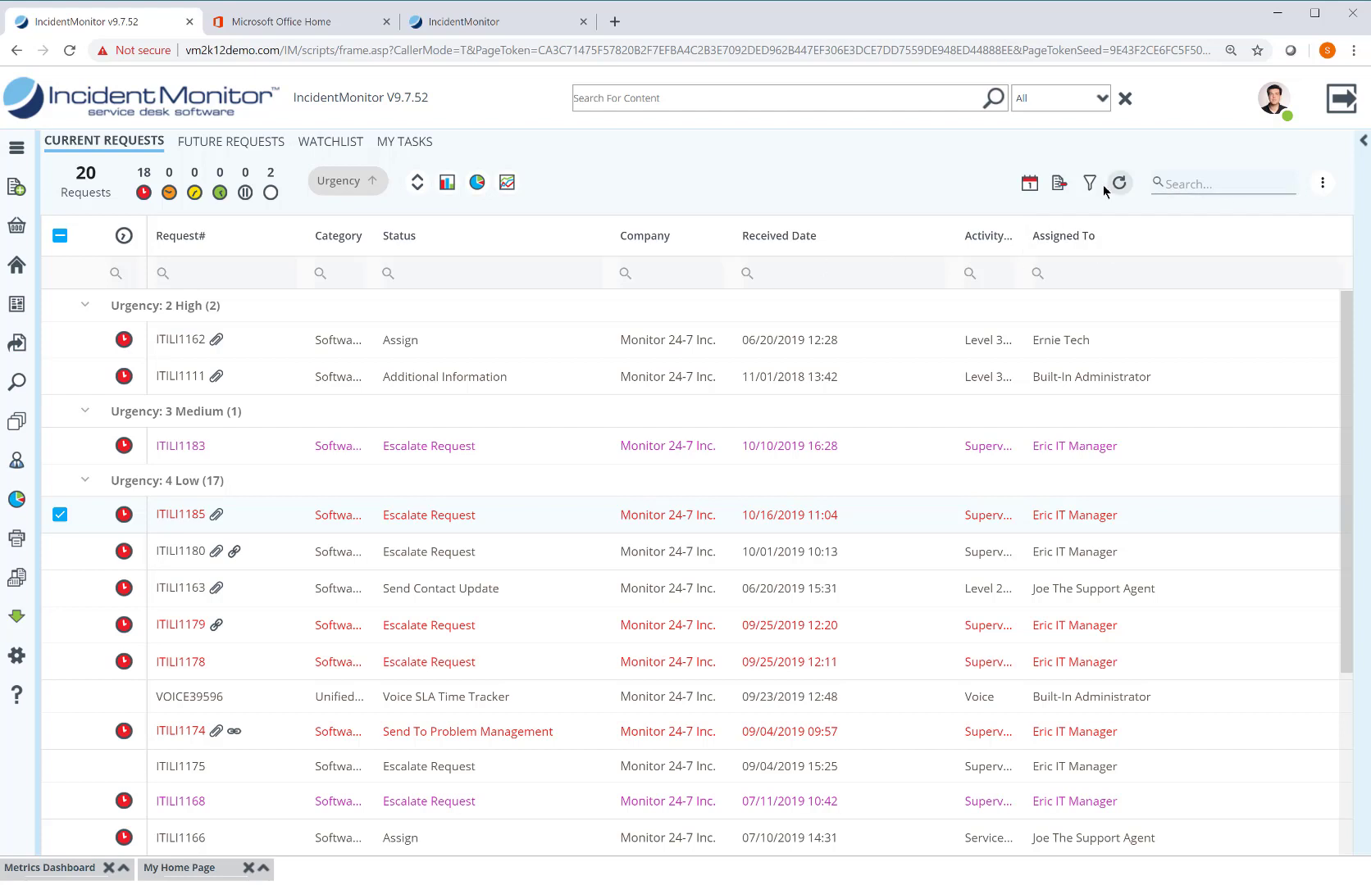
click(1323, 185)
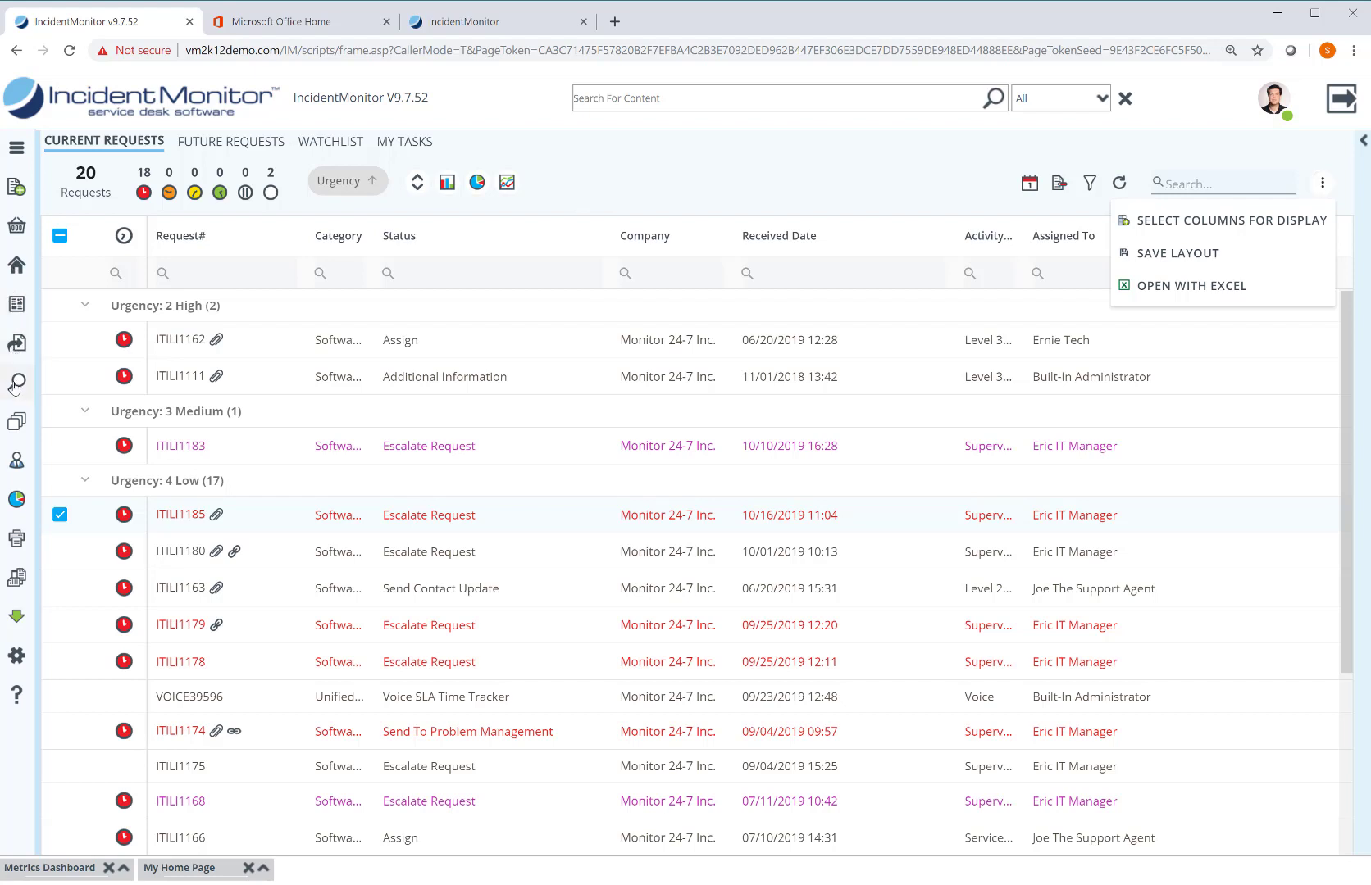
- Open the knowledge base search, search the Request source for "excel macro", and show the column filter row
mouse_move(14, 386)
click(110, 174)
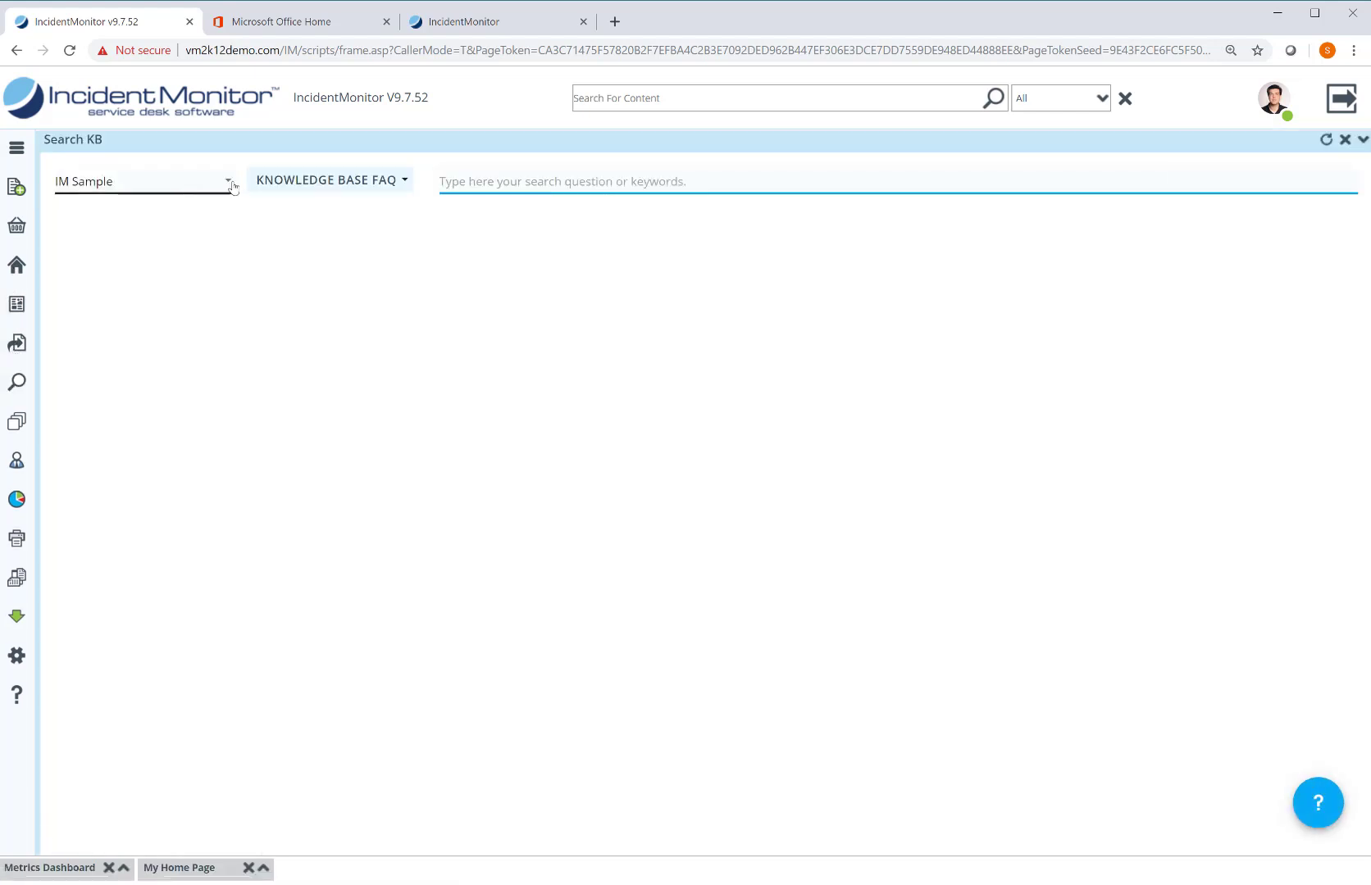
click(228, 183)
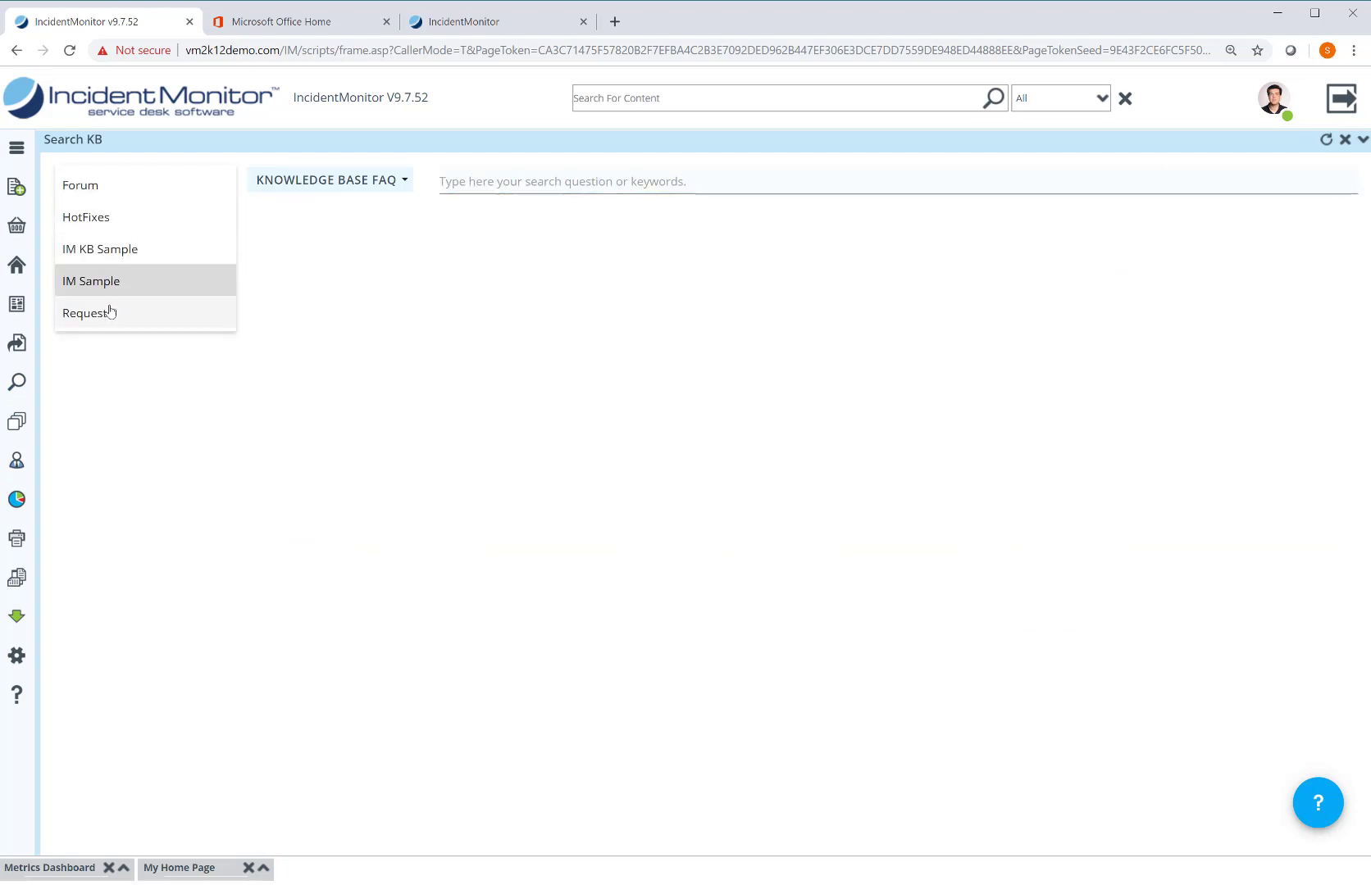
click(110, 311)
click(492, 178)
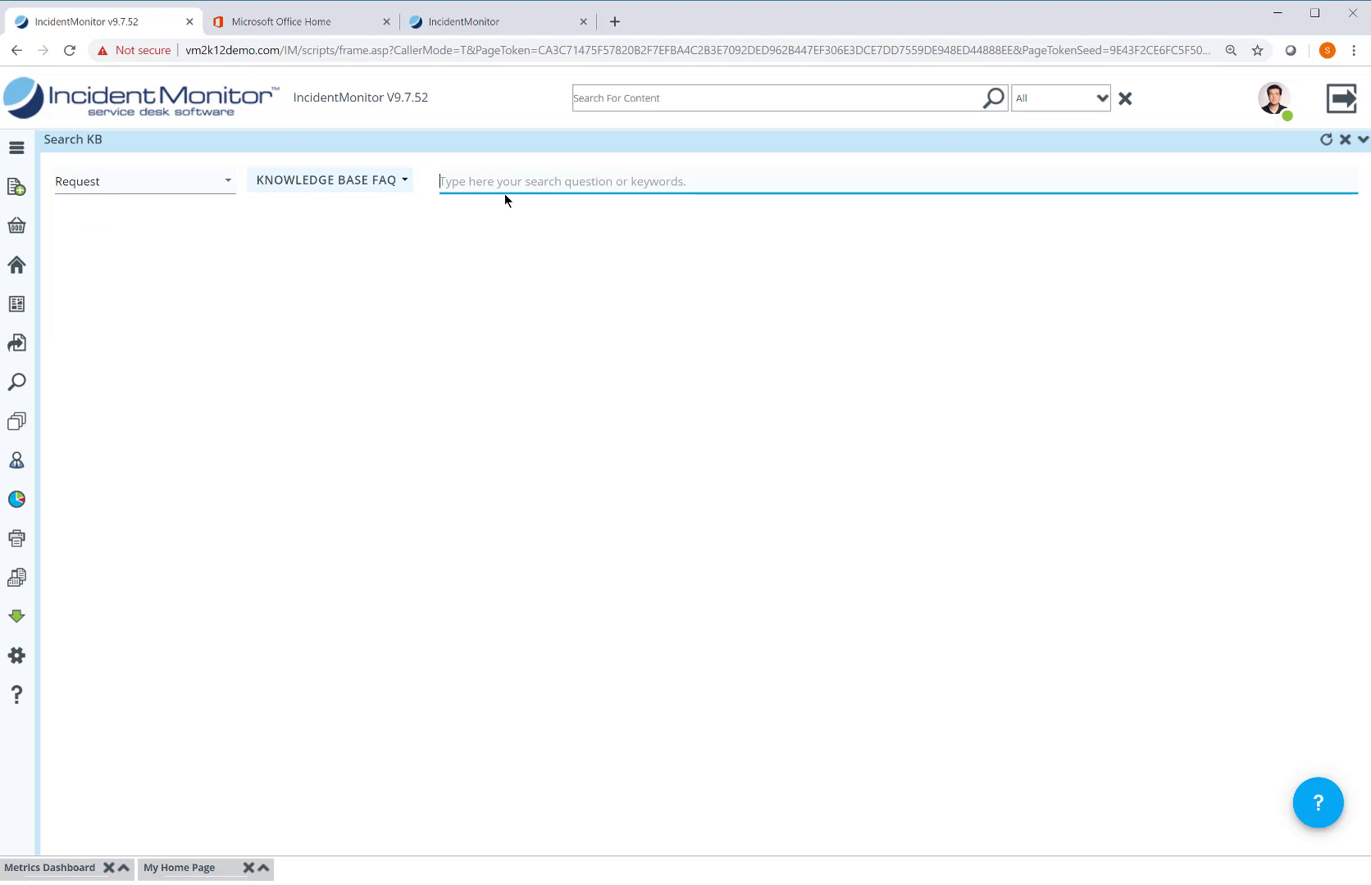
text(excel mac)
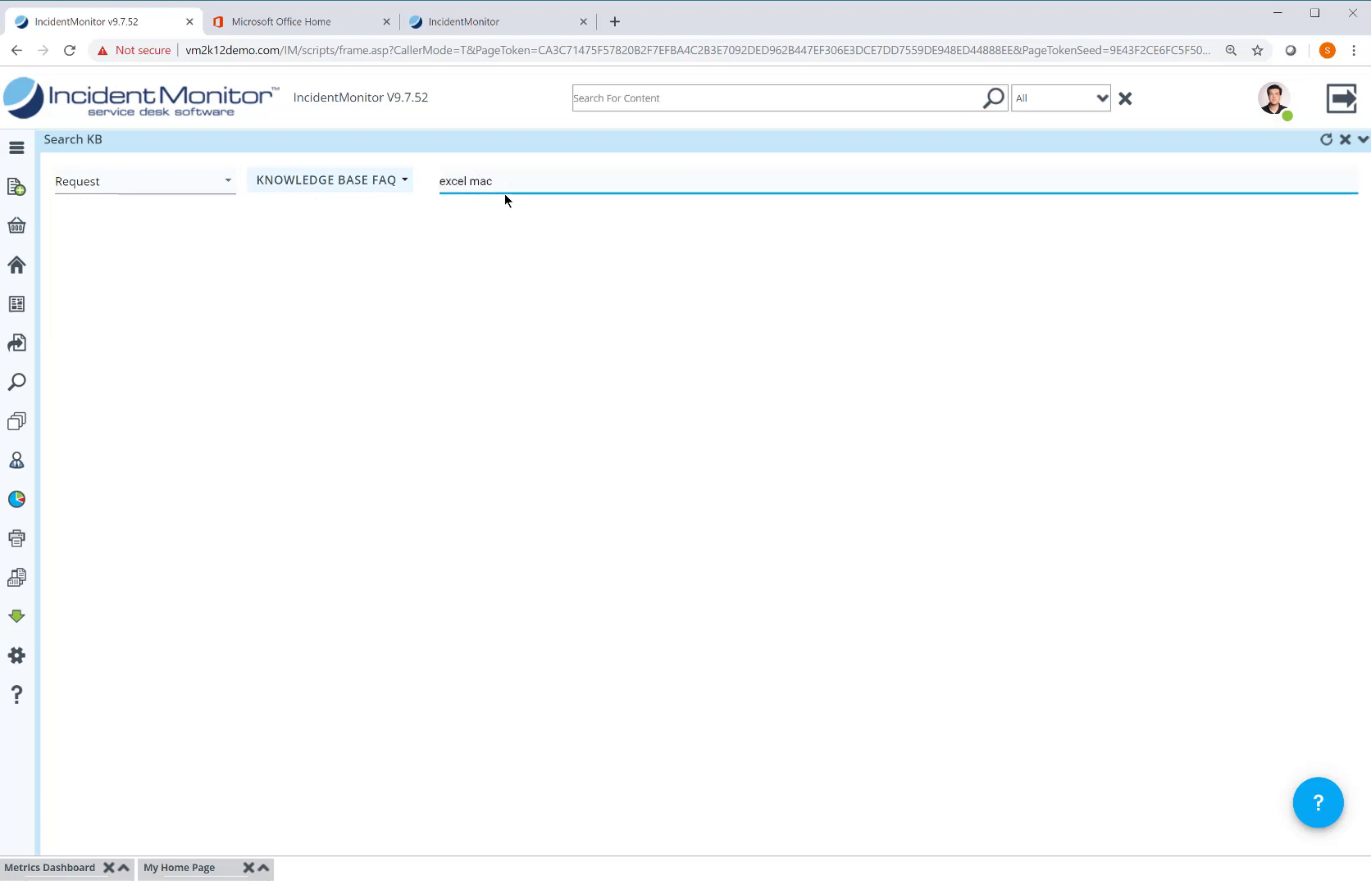
text(ro)
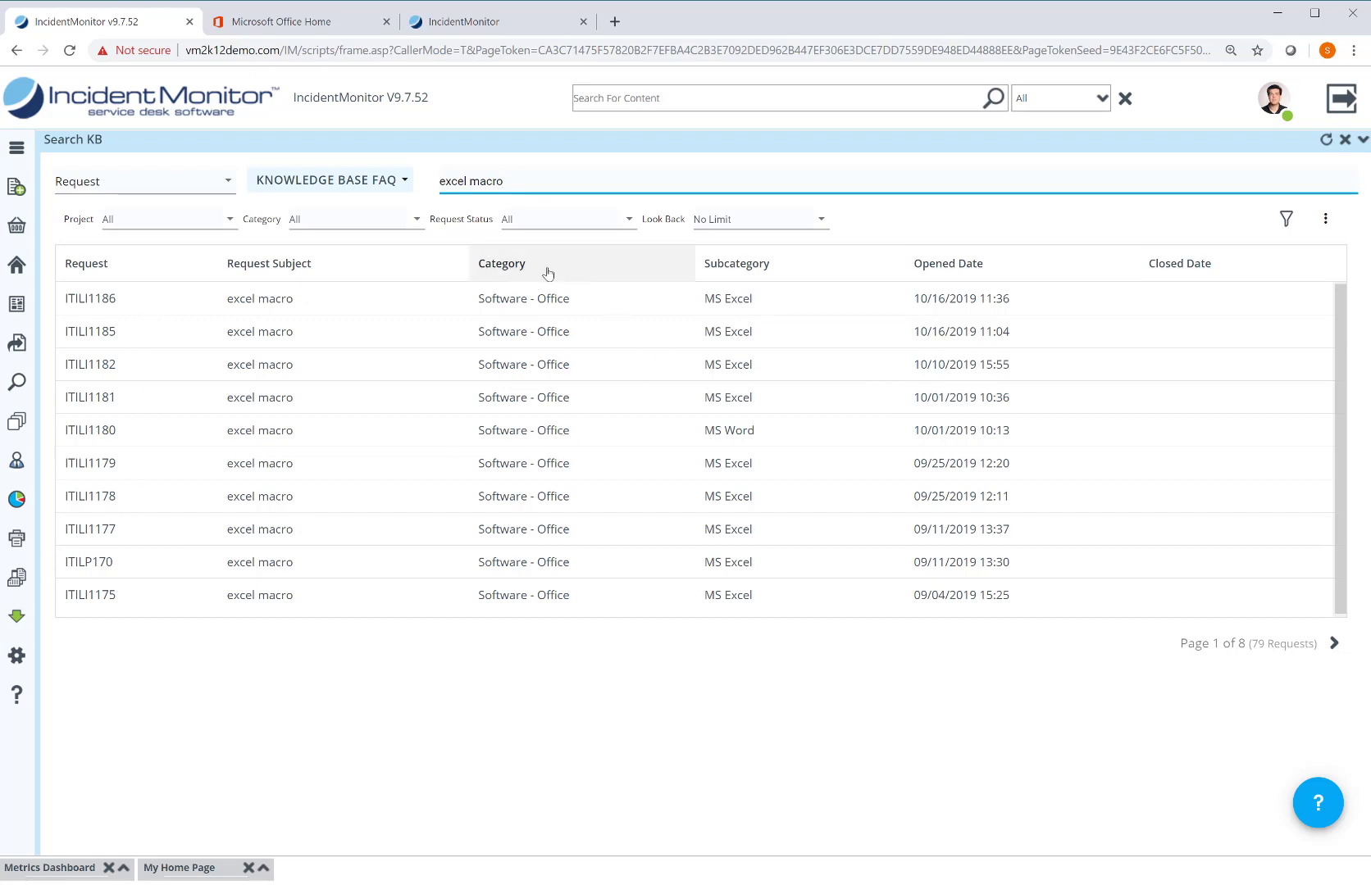
click(1281, 218)
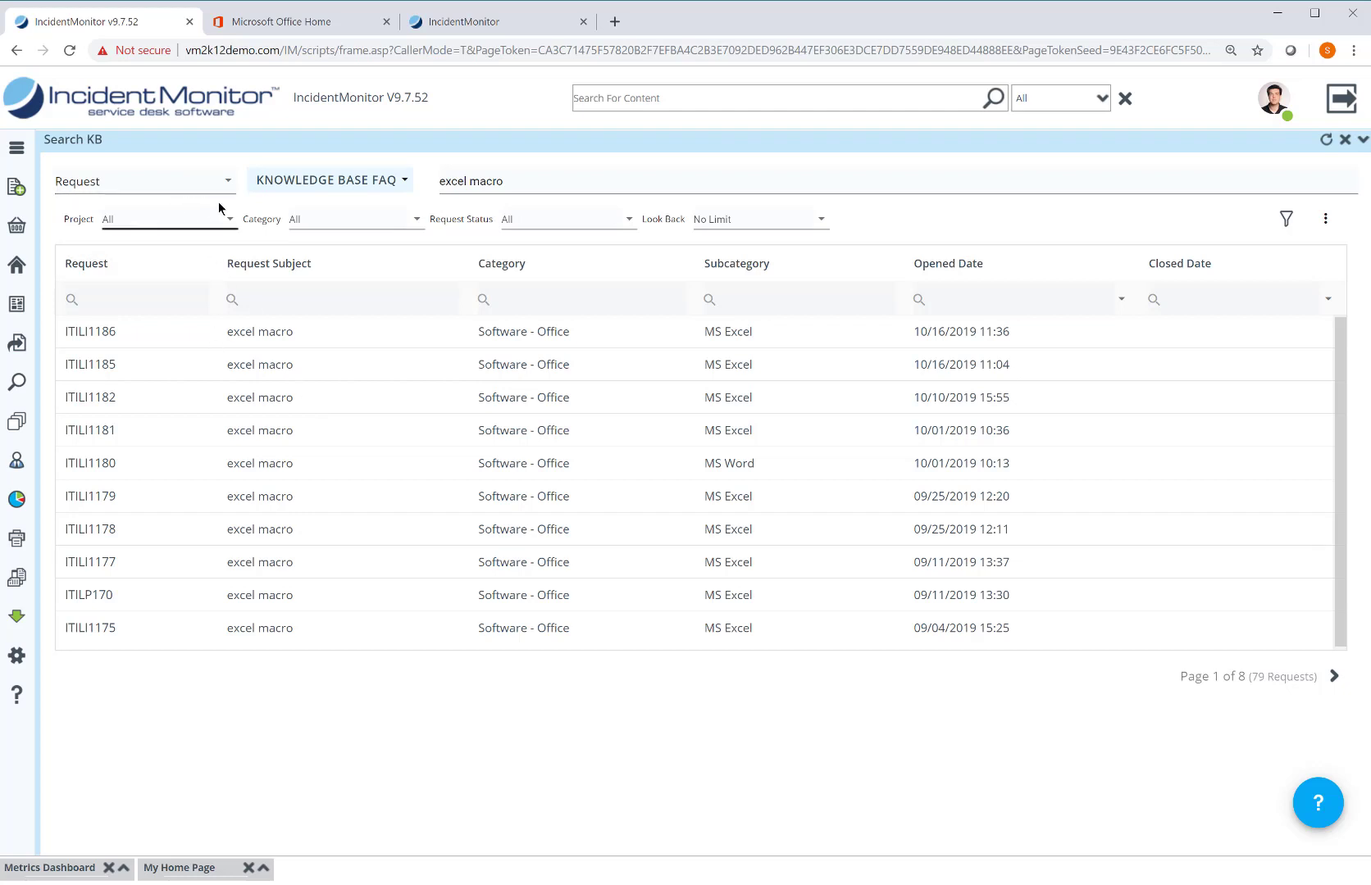
- Switch the "excel macro" search to the IM Sample source and show the column filter row for its results
click(228, 180)
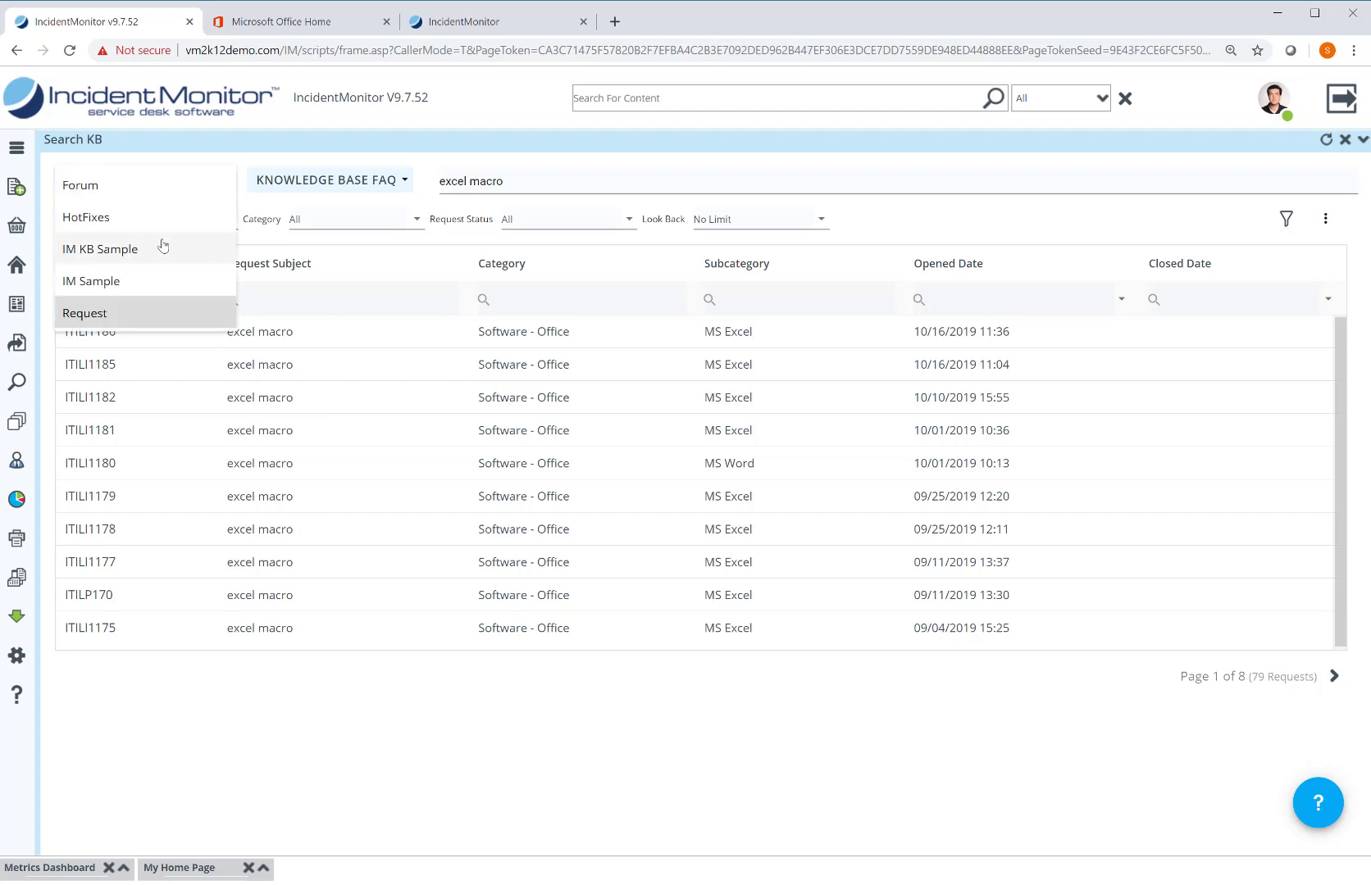
click(159, 281)
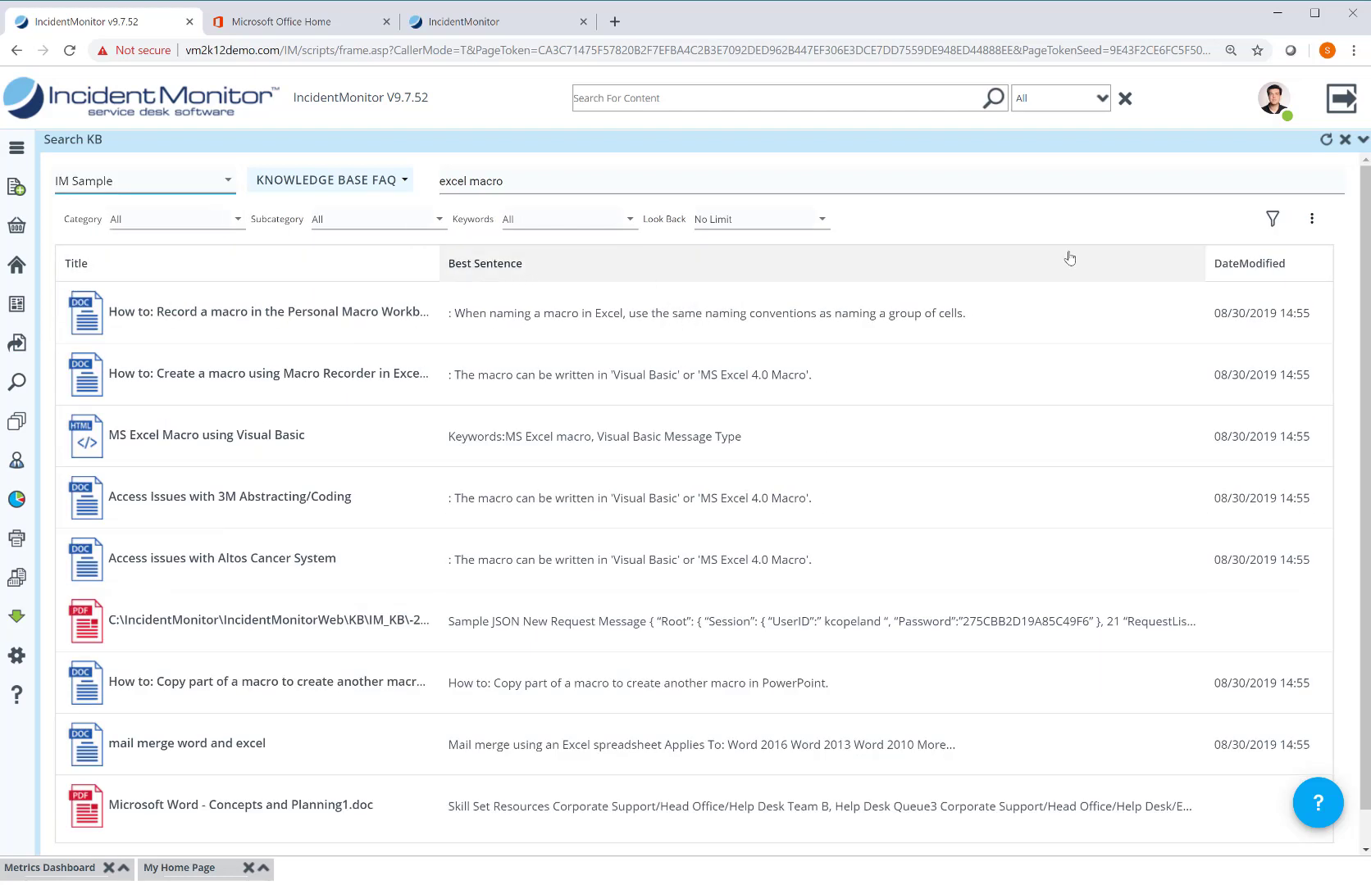
click(1272, 218)
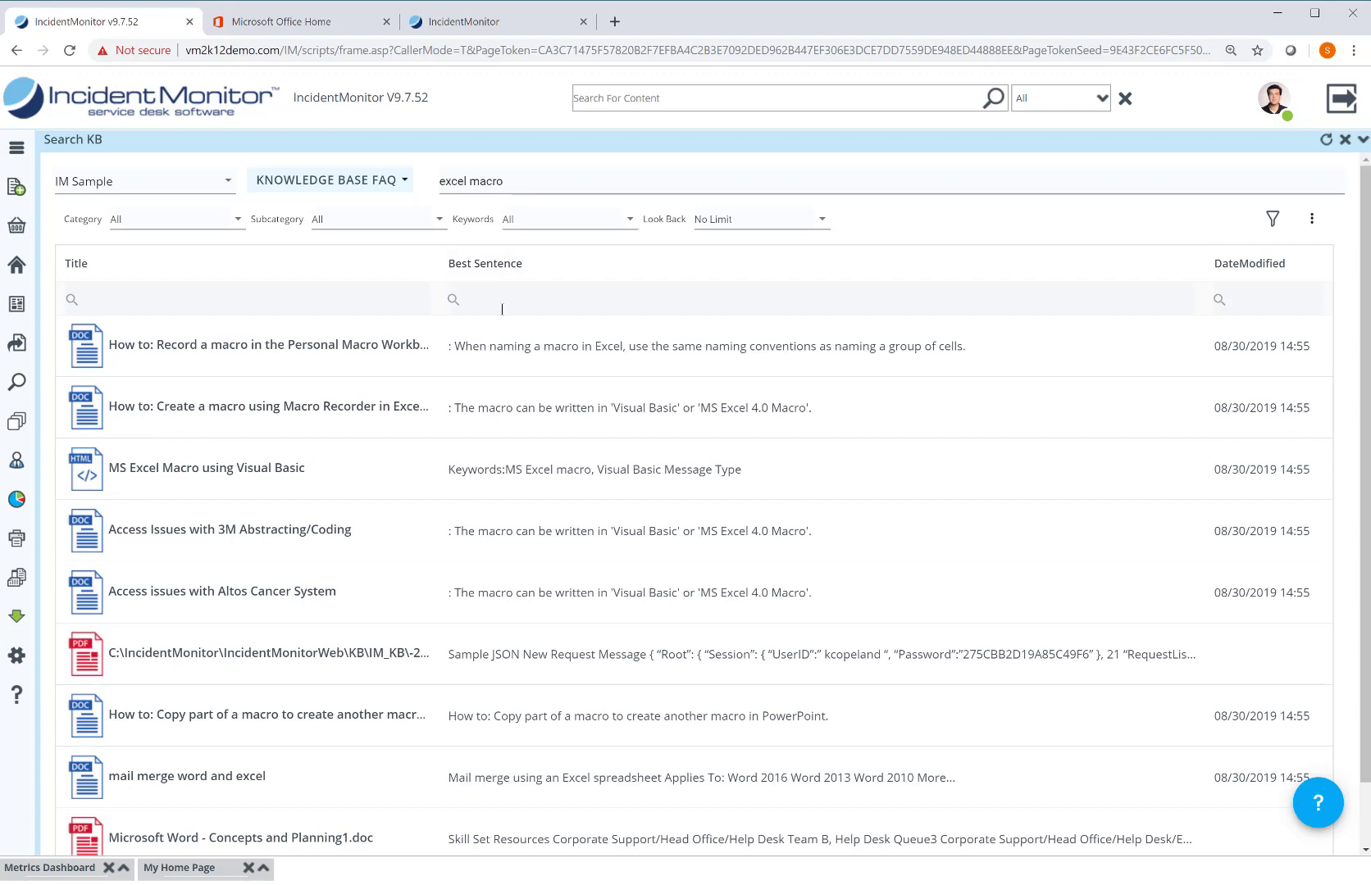
- Set the Category filter of the IM Sample search to Network and minimize Search KB
click(180, 222)
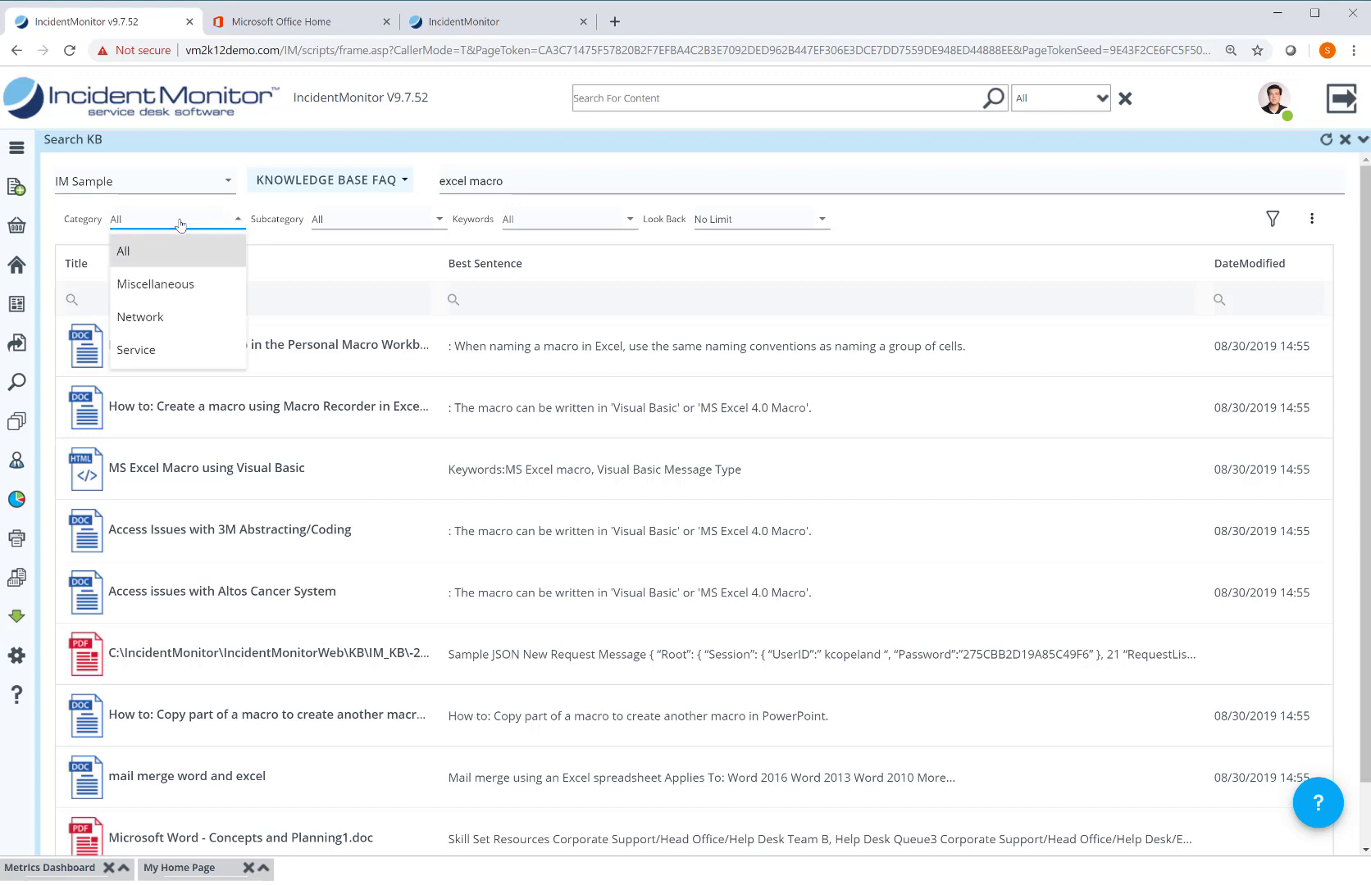
click(172, 315)
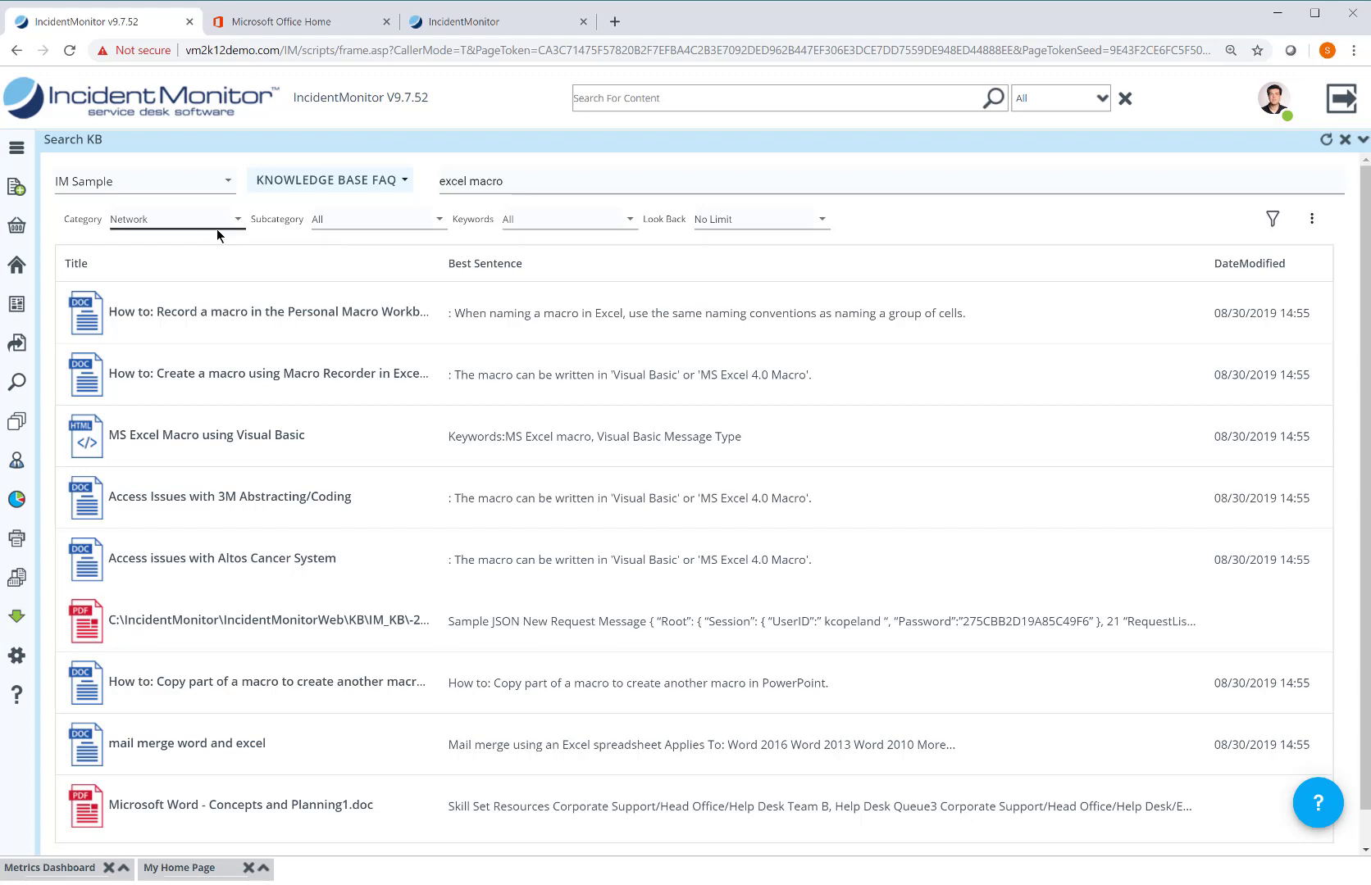
click(1363, 140)
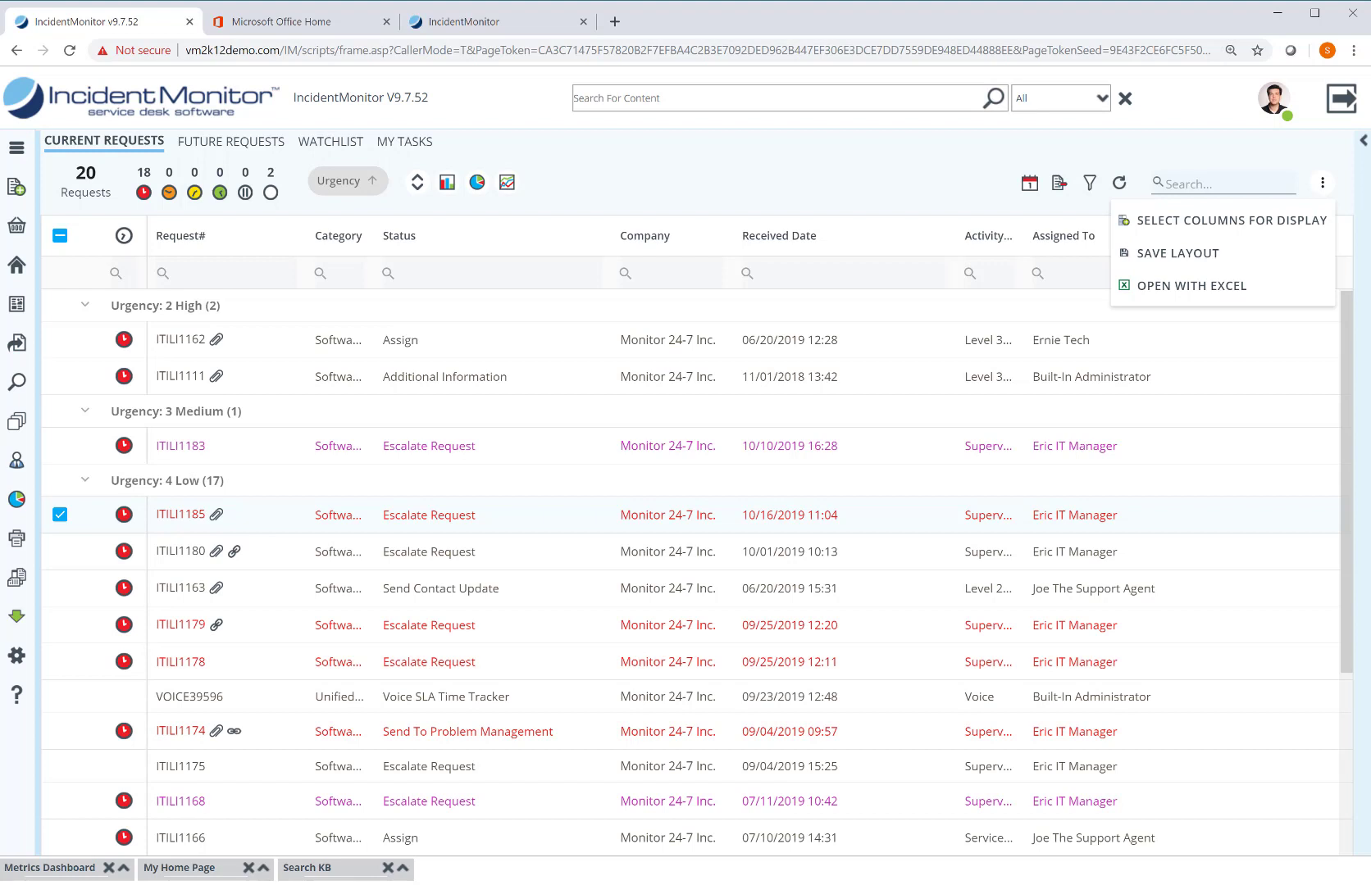
- Switch to Microsoft Edge and open the recent post "Did You Receive My E-Mail?" from the IncidentMonitor 9.7.52 release article
mouse_move(118, 871)
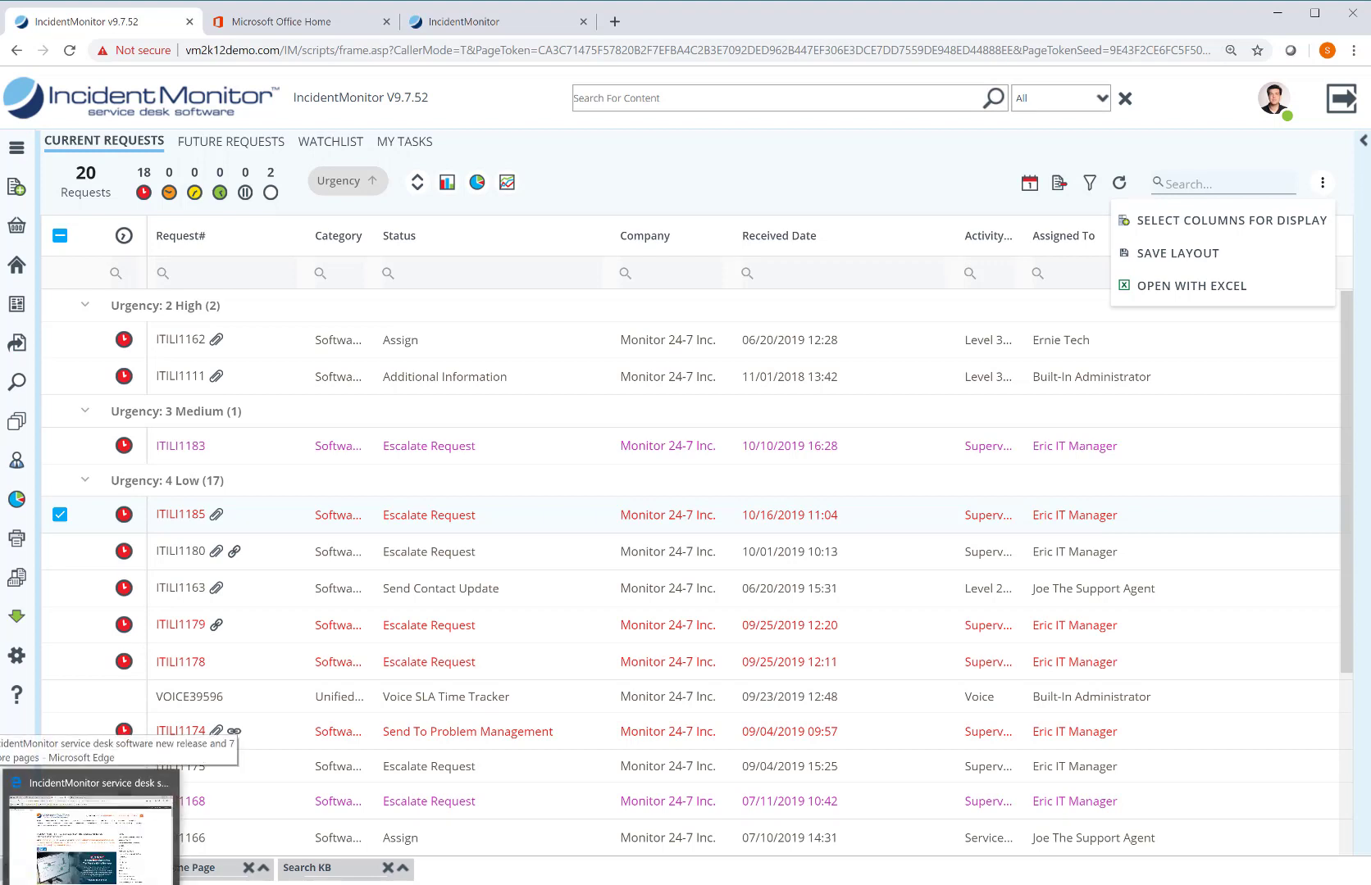
click(117, 872)
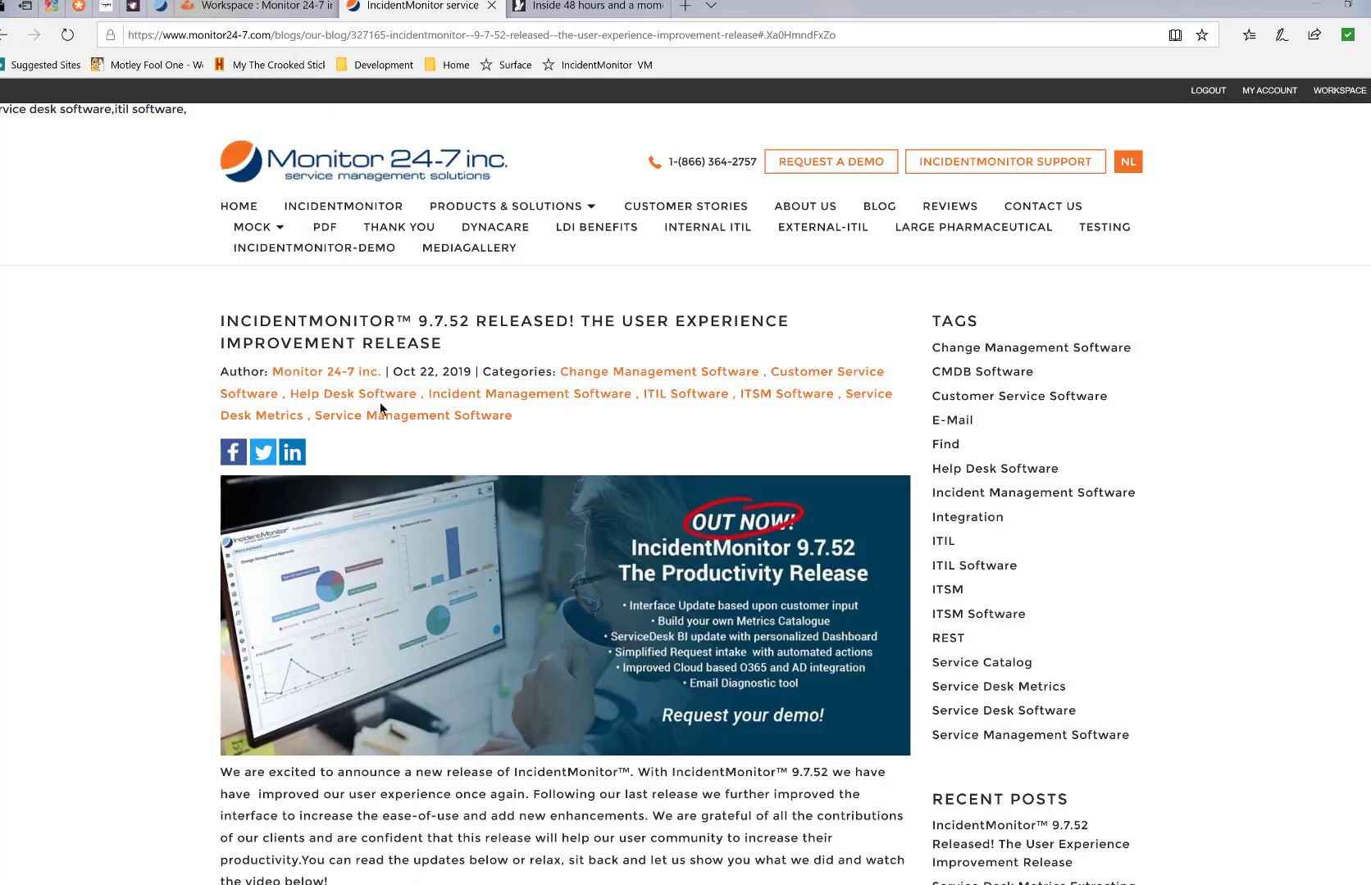
scroll(598, 392, down, 5)
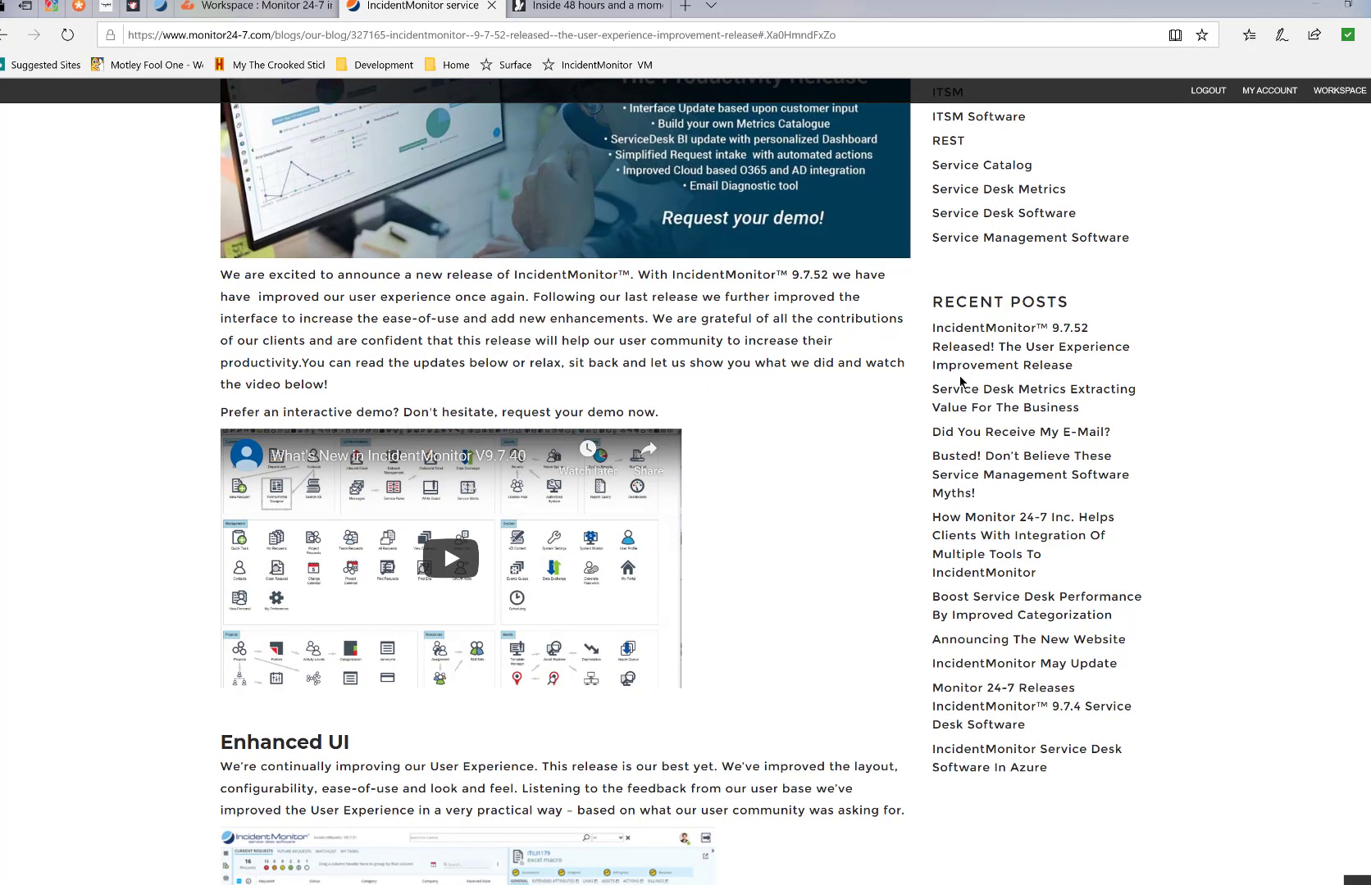
click(956, 435)
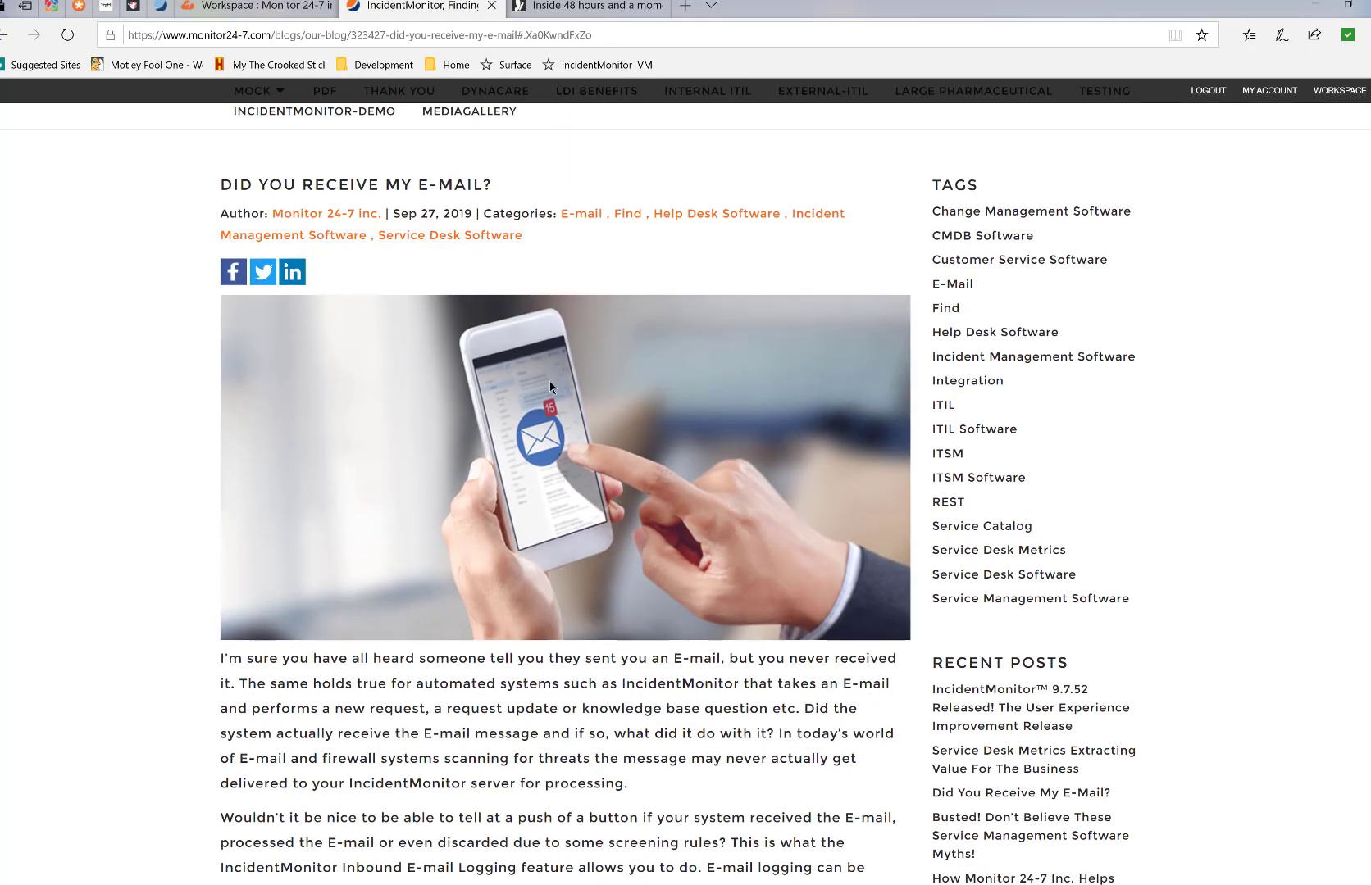
- Read through the "Did You Receive My E-Mail?" article, examining the Inbound E-mail Logging explanation and its embedded video
scroll(405, 537, down, 15)
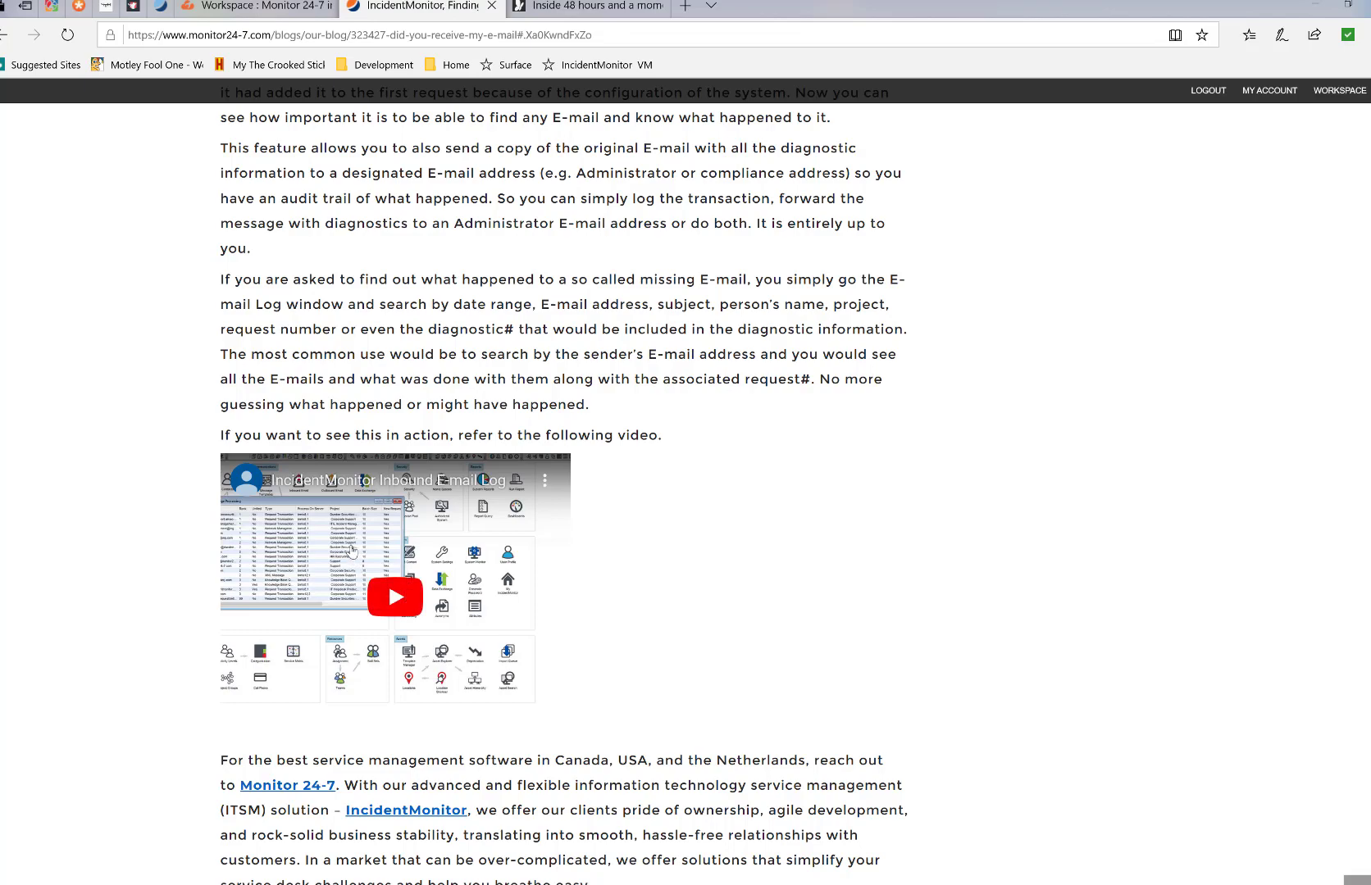
scroll(639, 529, down, 3)
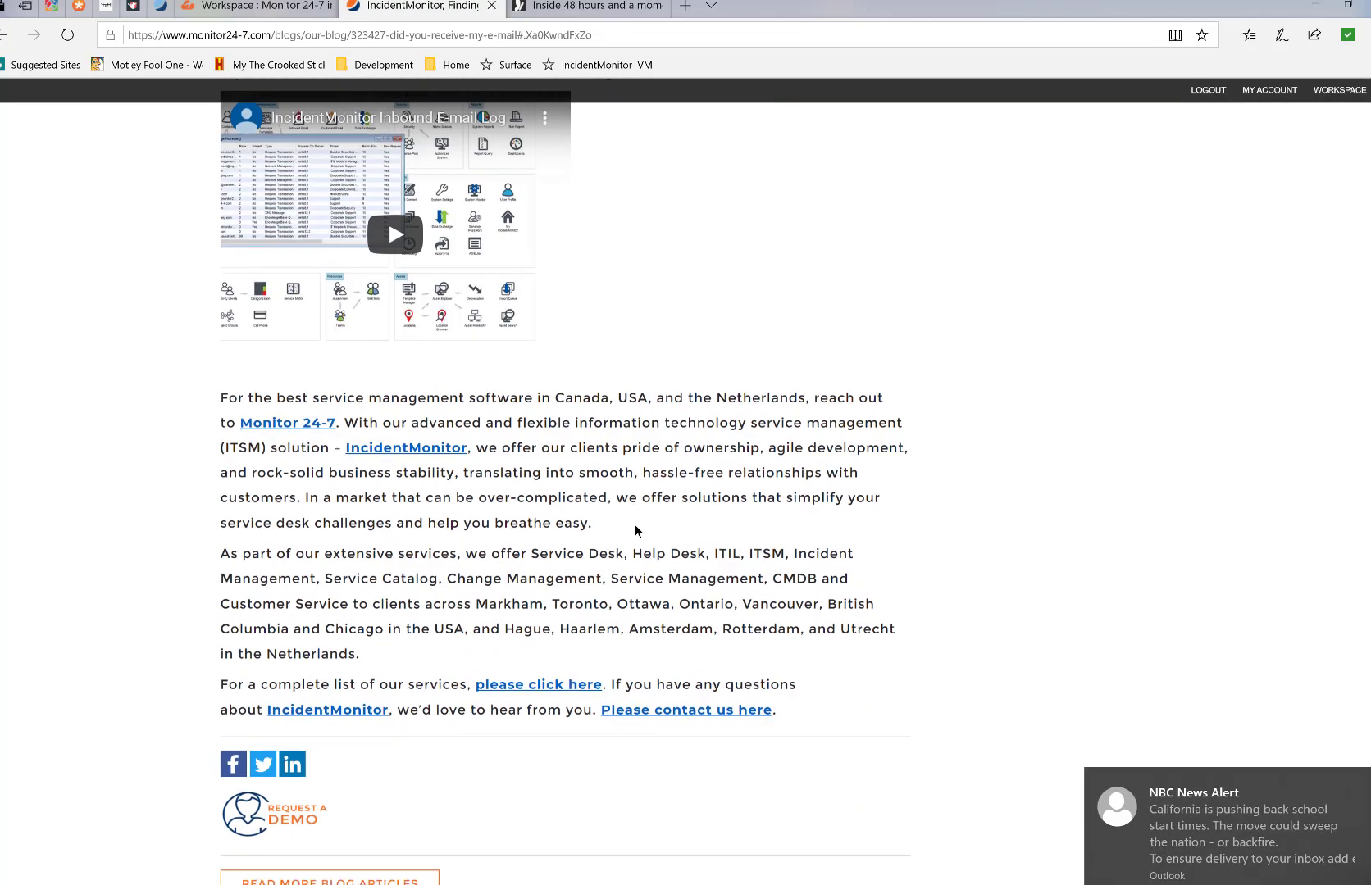
scroll(636, 532, up, 6)
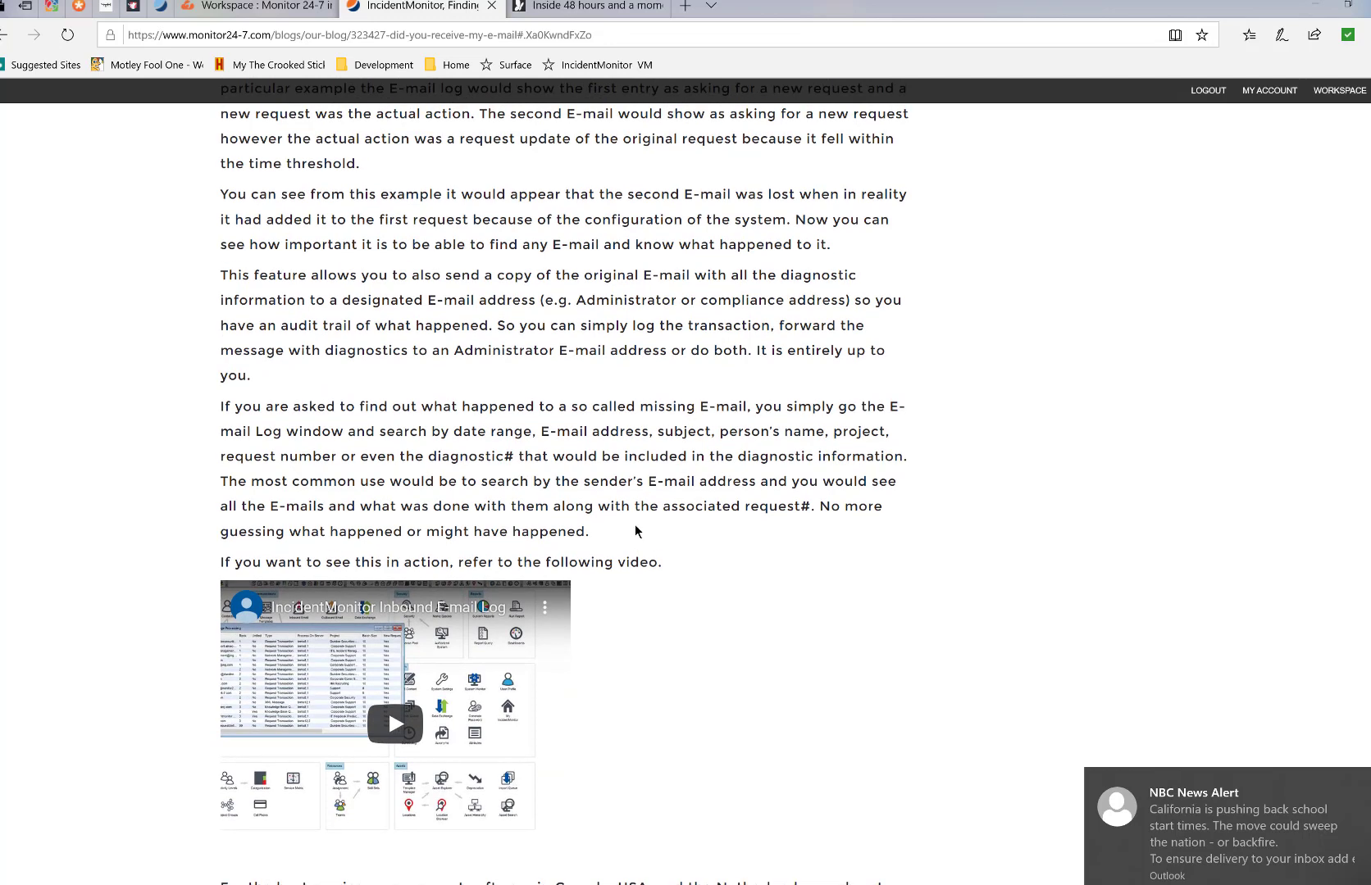
scroll(635, 531, up, 2)
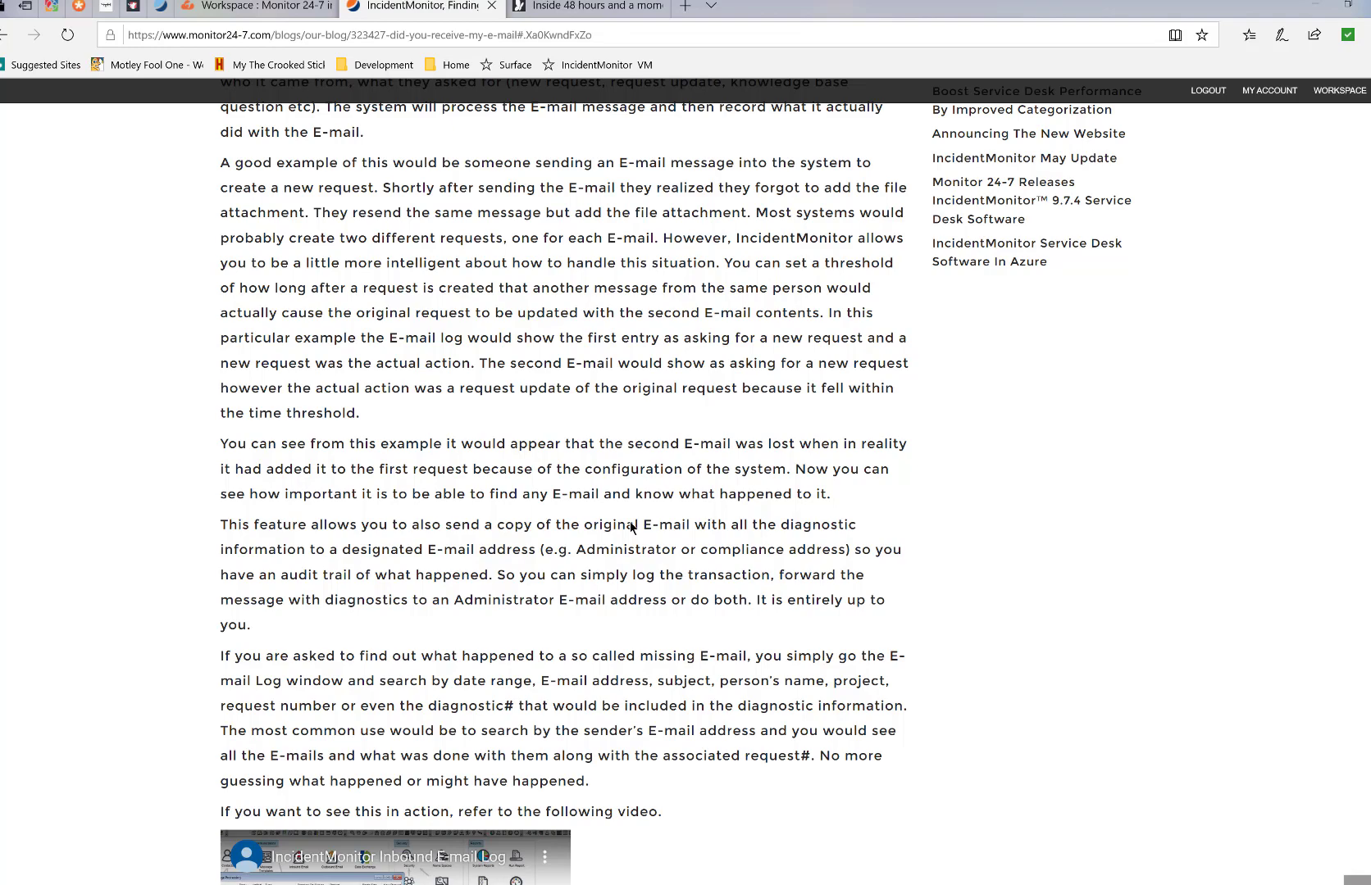
scroll(551, 329, up, 2)
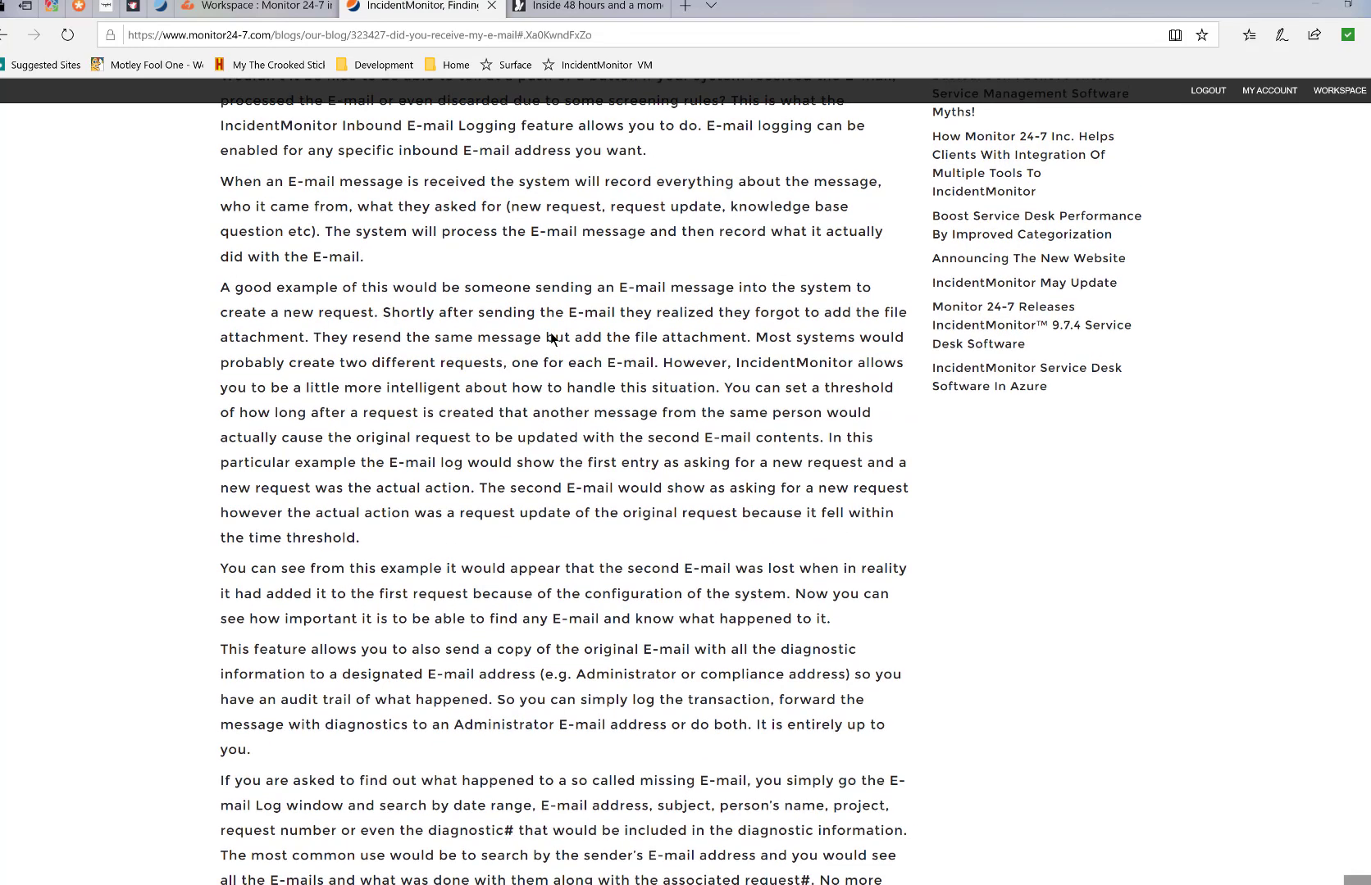
scroll(551, 337, up, 4)
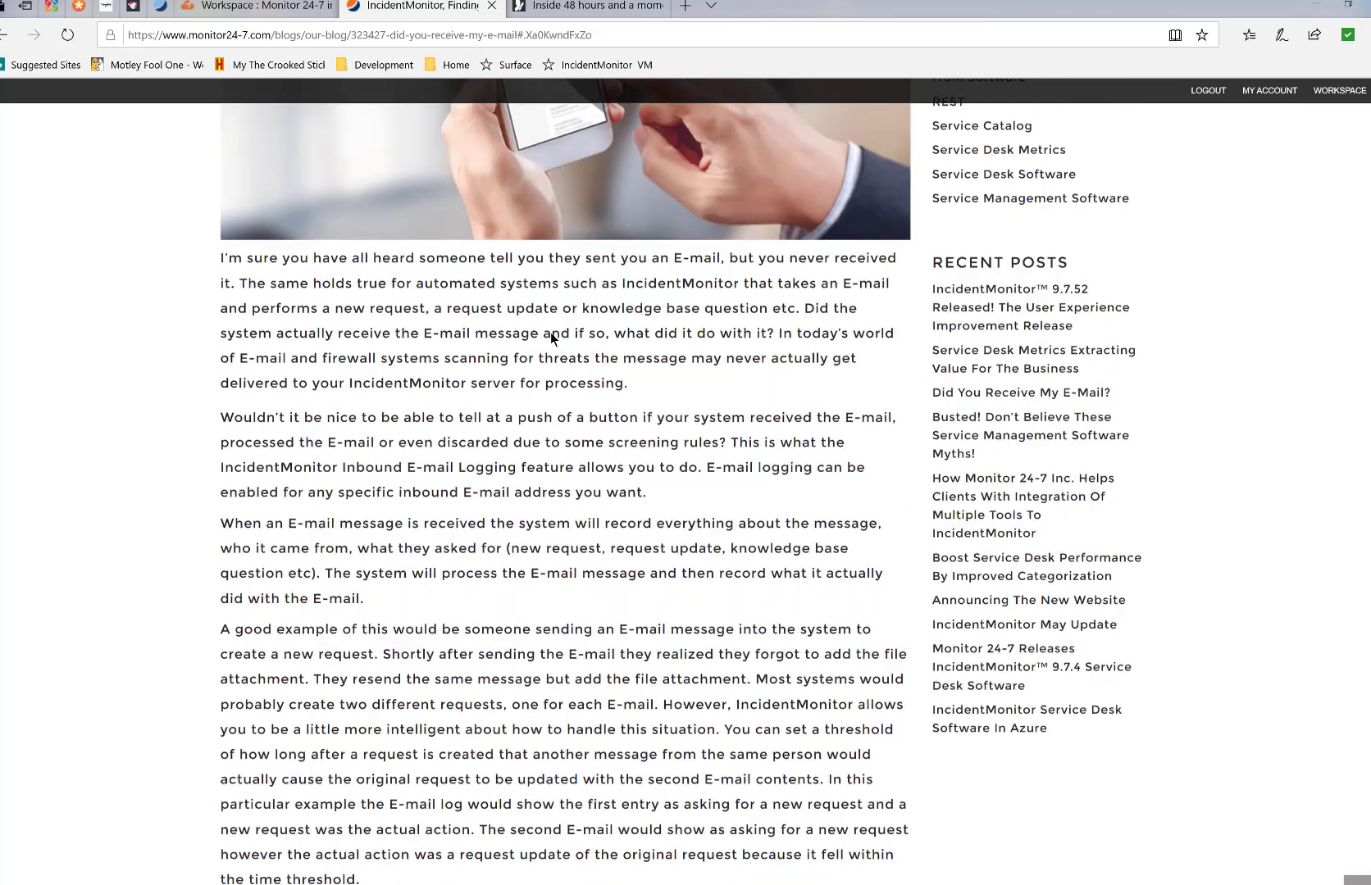
scroll(550, 332, up, 5)
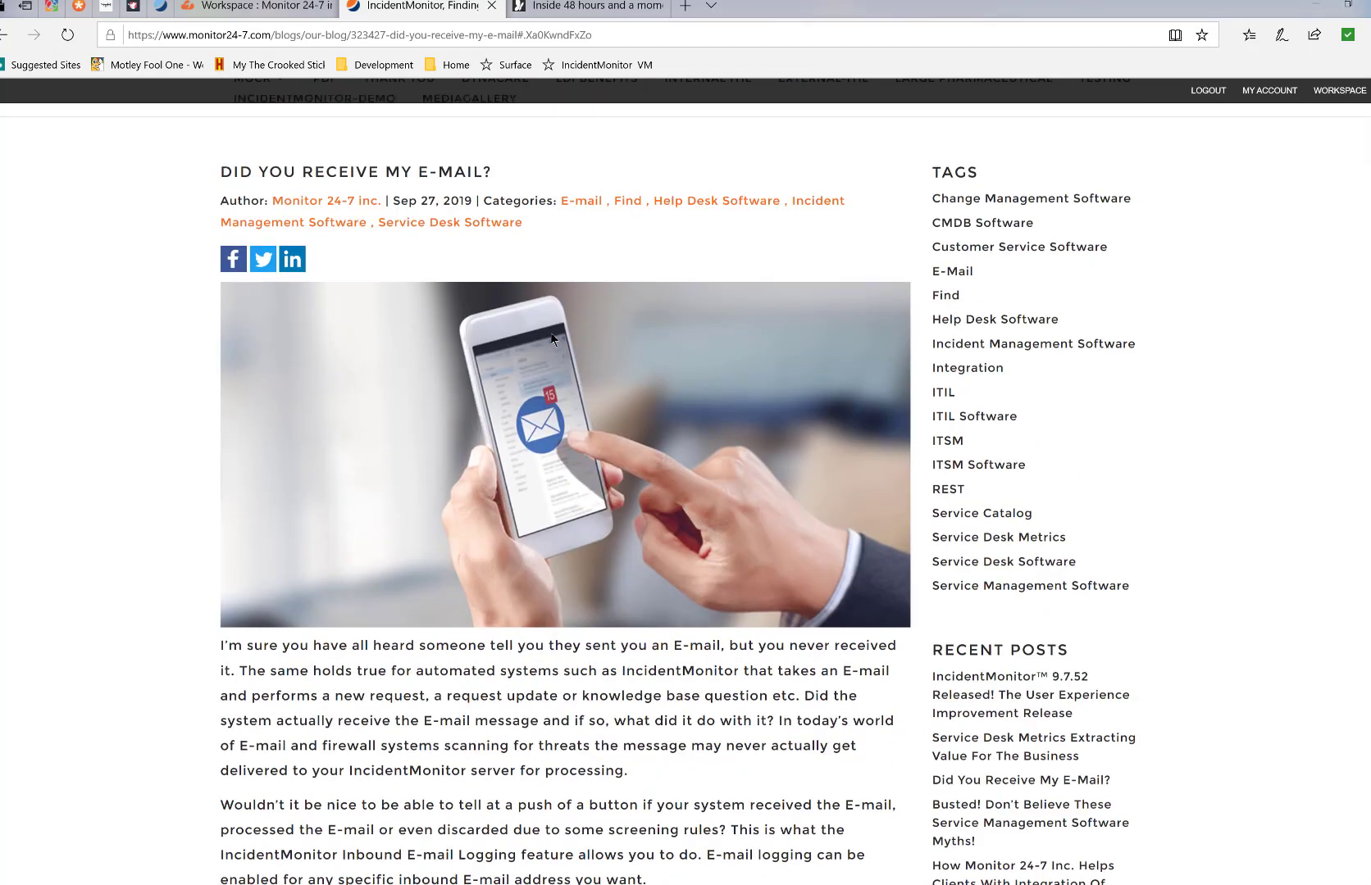
scroll(552, 338, up, 1)
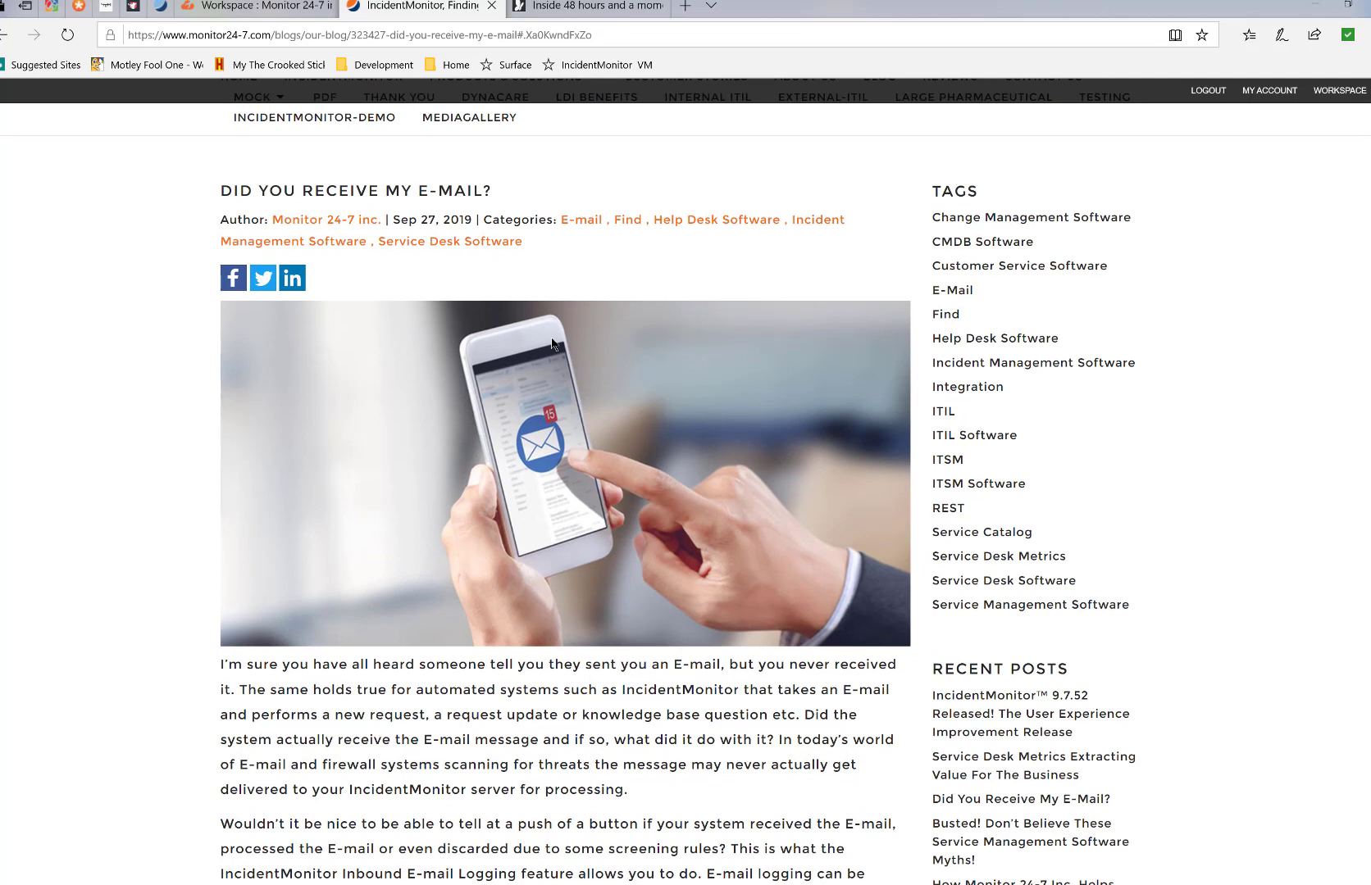
scroll(551, 344, down, 10)
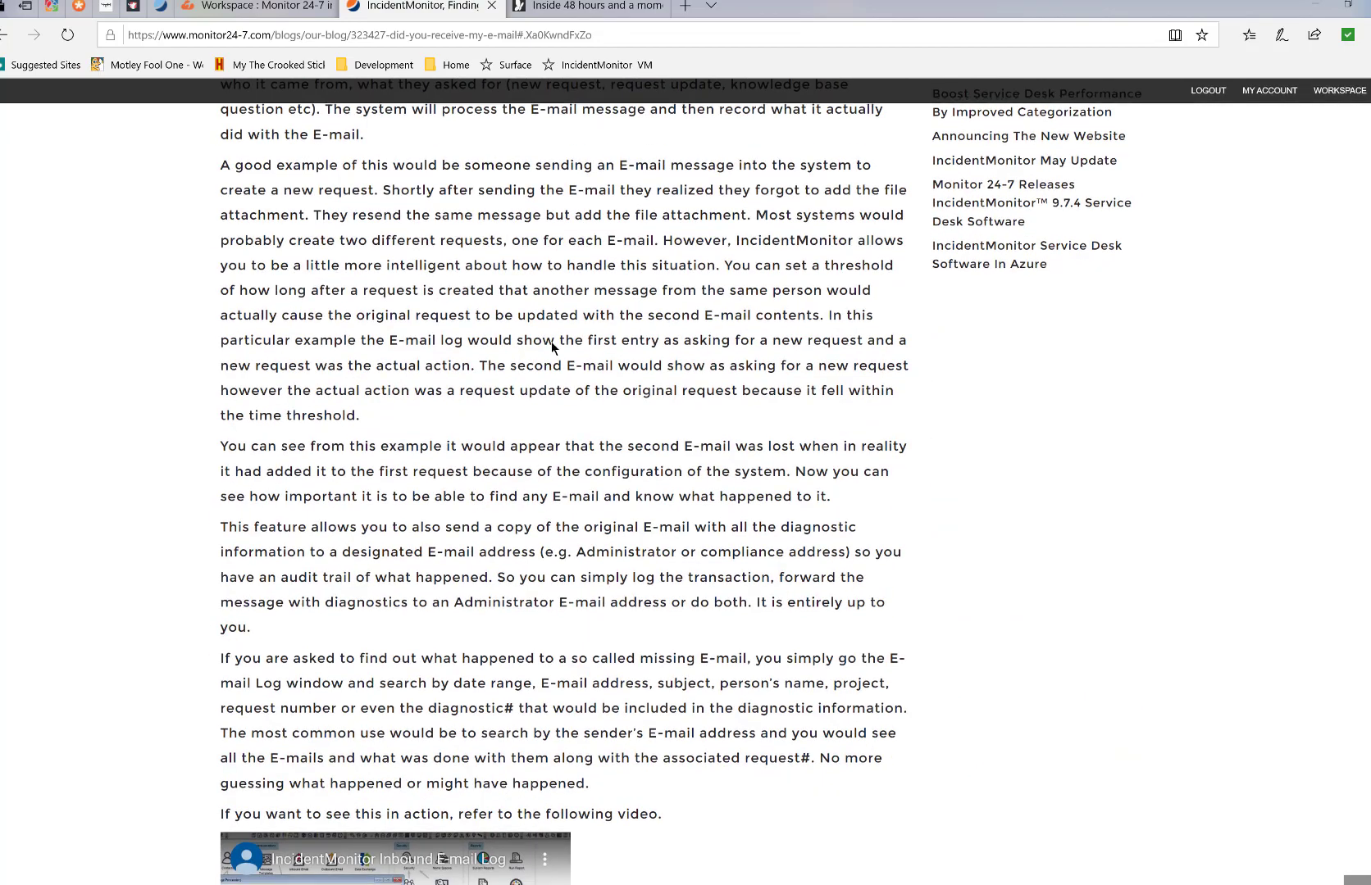